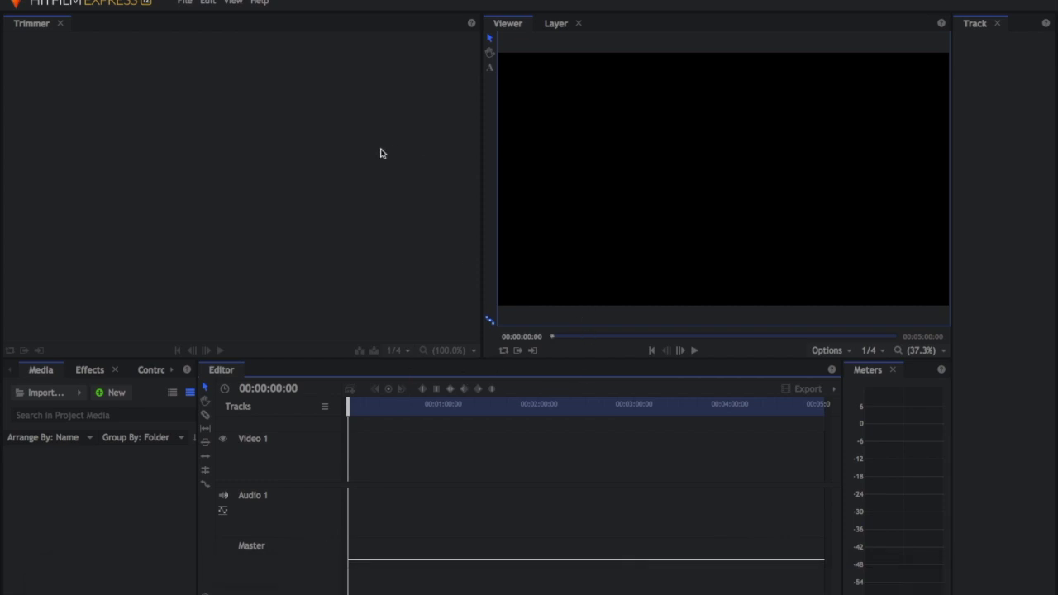
# Start a new composite shot and set its duration to 00:00:05:00
pyautogui.click(126, 401)
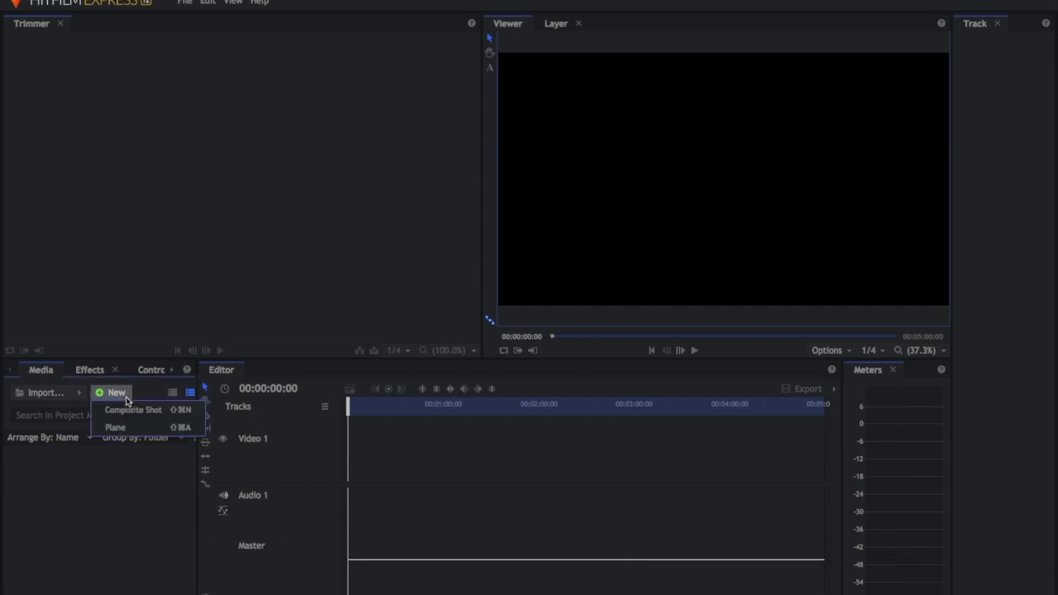
pyautogui.click(130, 408)
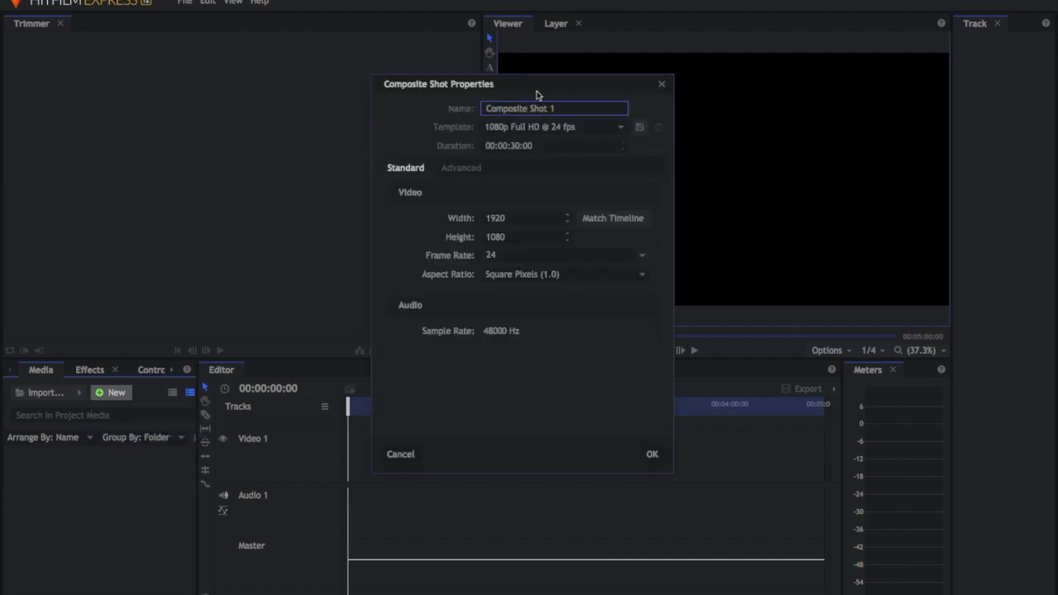
pyautogui.moveTo(535, 95); pyautogui.dragTo(532, 81)
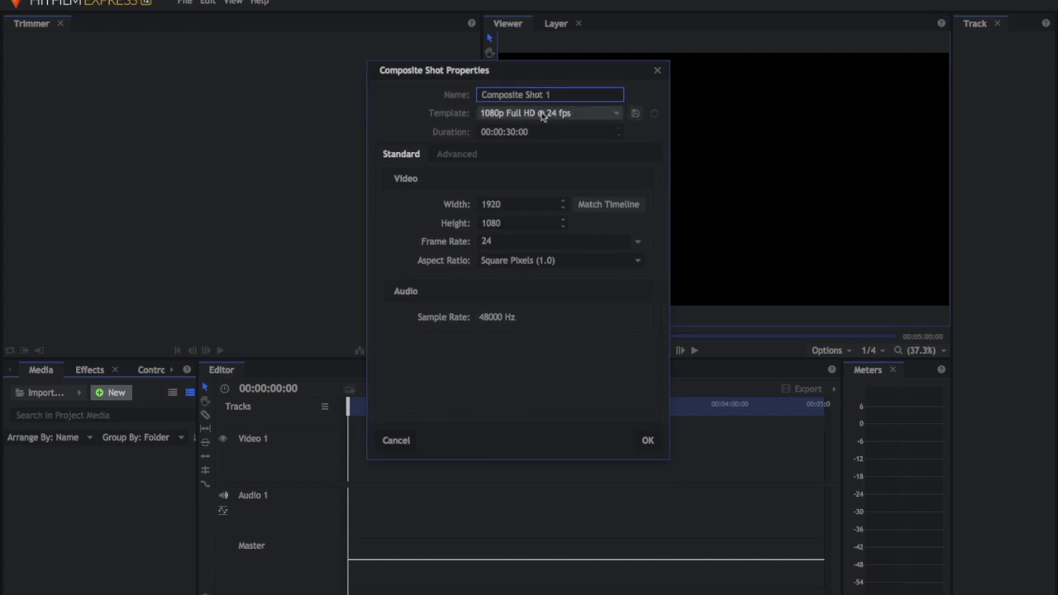
pyautogui.click(508, 132)
pyautogui.click(512, 131)
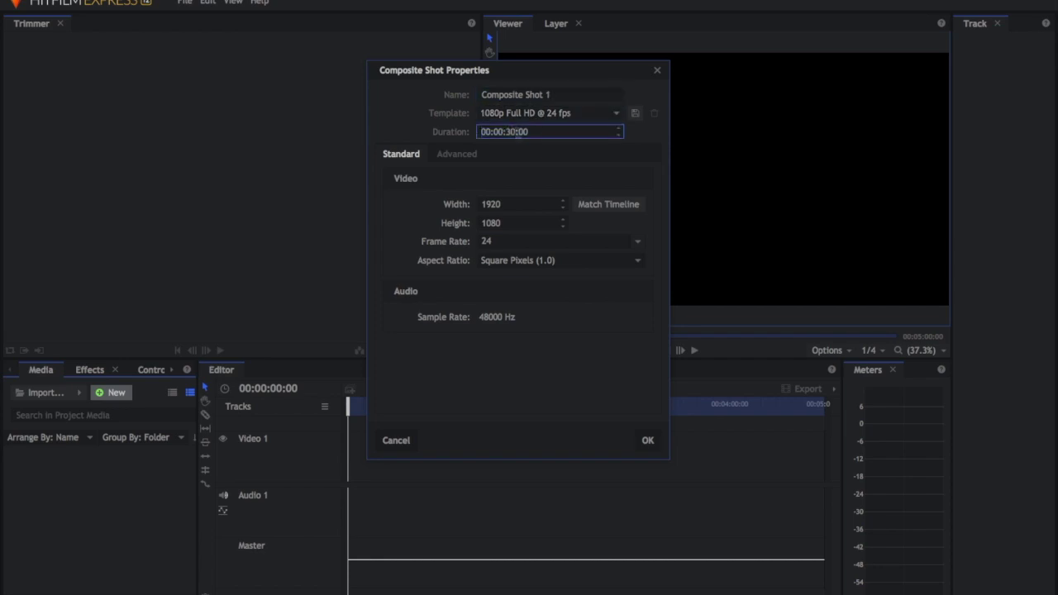
pyautogui.press('BackSpace')
pyautogui.press('BackSpace')
pyautogui.press('BackSpace')
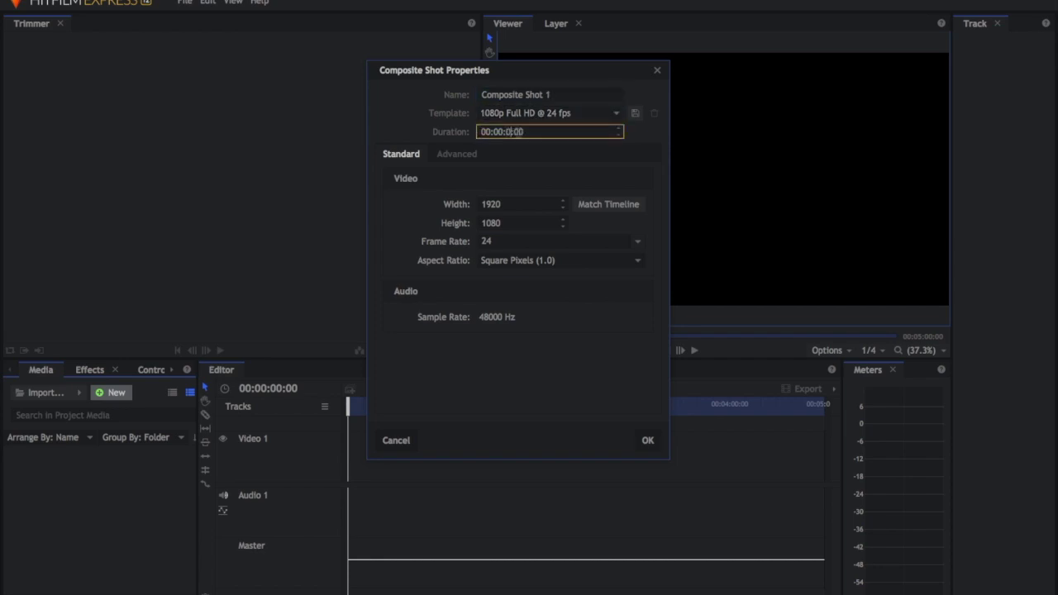
pyautogui.write('5')
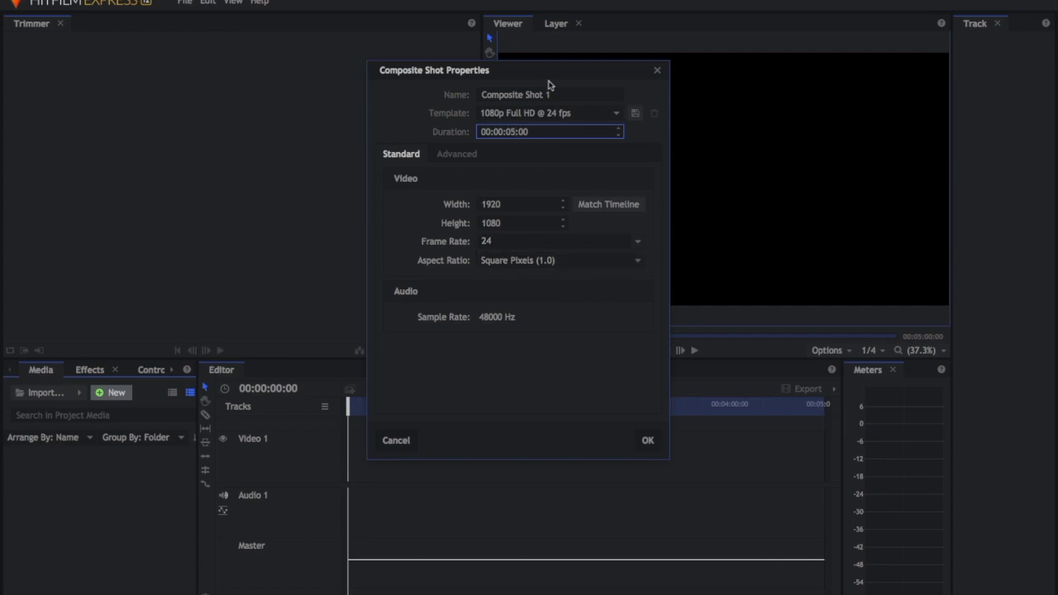
# Review the template presets available for the new composite shot
pyautogui.click(547, 117)
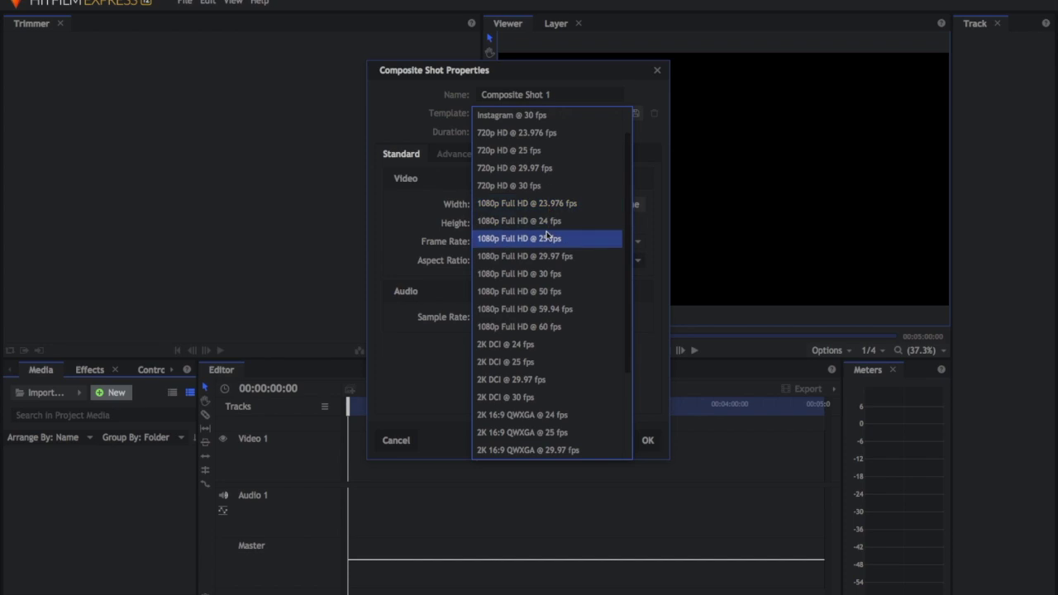
pyautogui.scroll(-2, 530, 235)
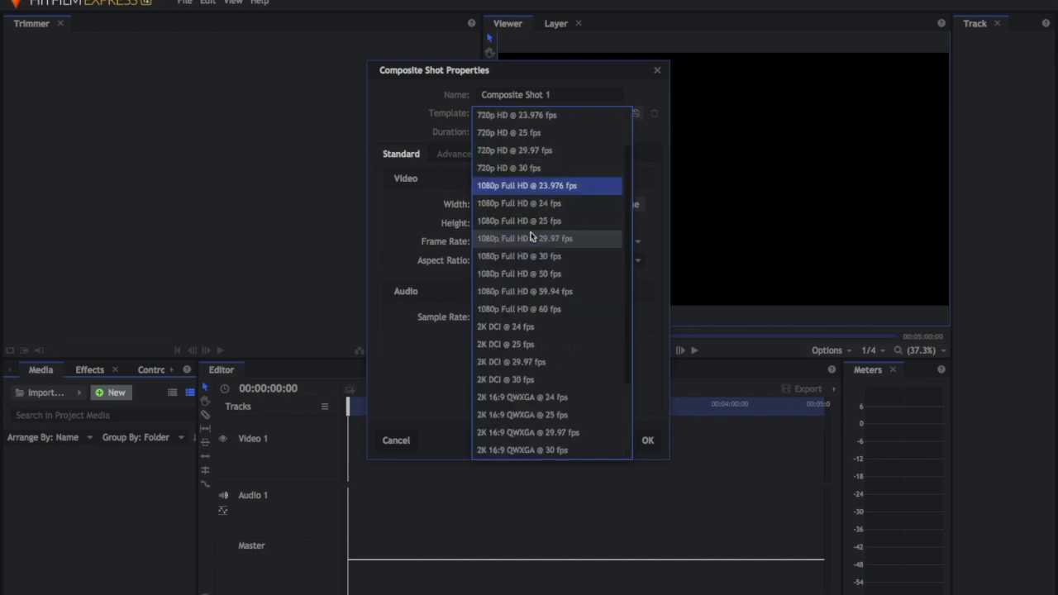
pyautogui.scroll(2, 531, 235)
pyautogui.click(423, 152)
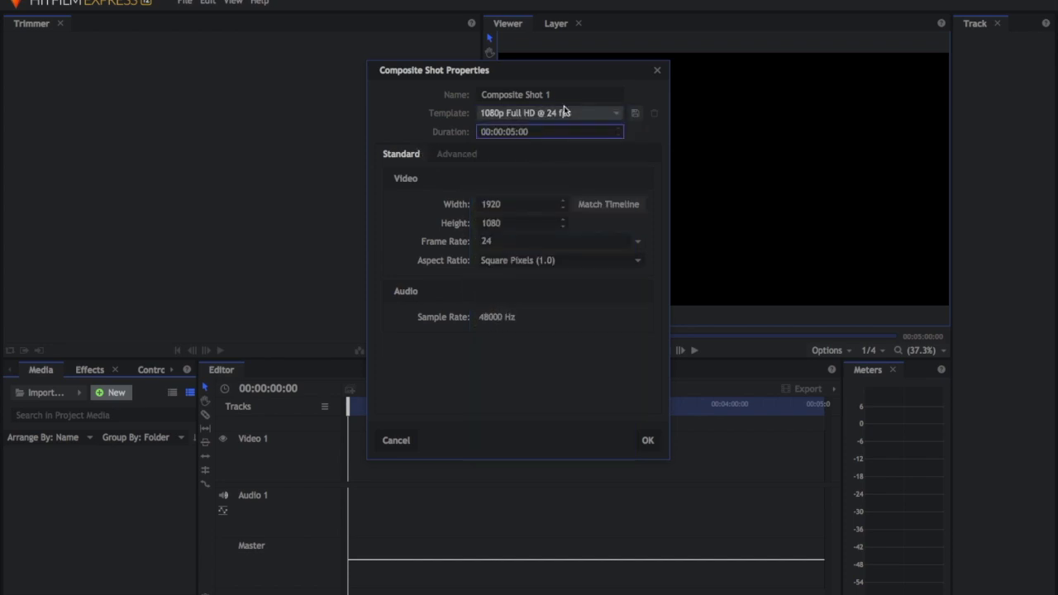
# Name the composite shot The Nights and create it with the 1080p Full HD @ 24 fps template
pyautogui.moveTo(580, 95); pyautogui.dragTo(349, 67)
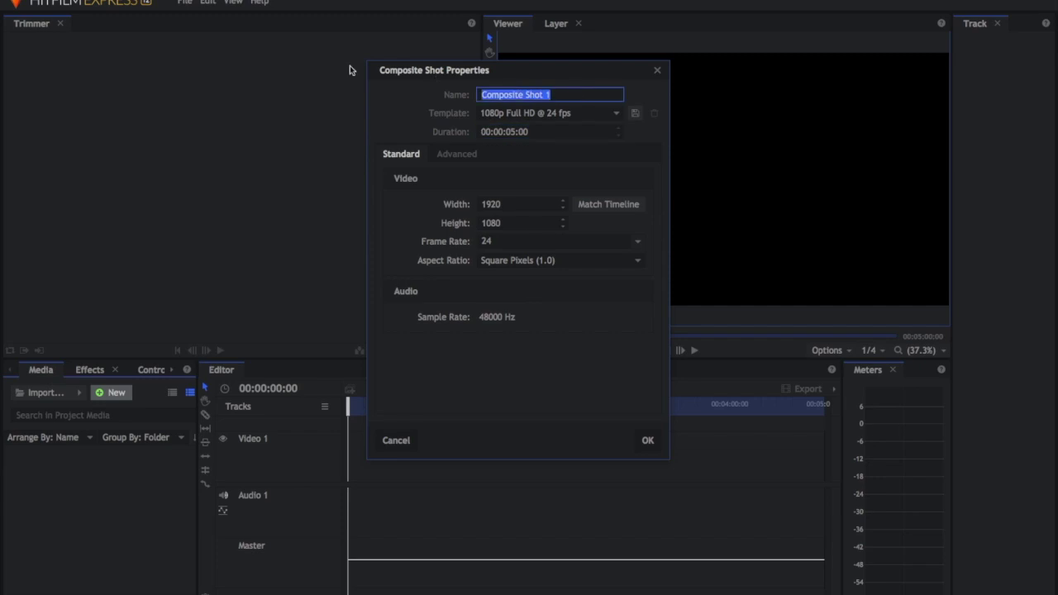
pyautogui.write('The Night')
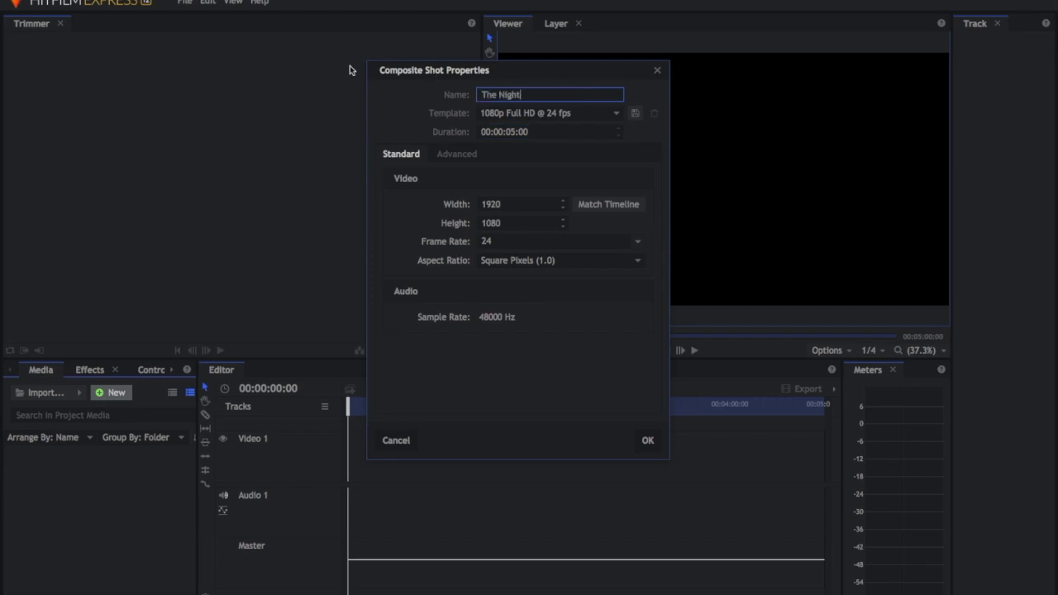
pyautogui.write('s')
pyautogui.click(648, 440)
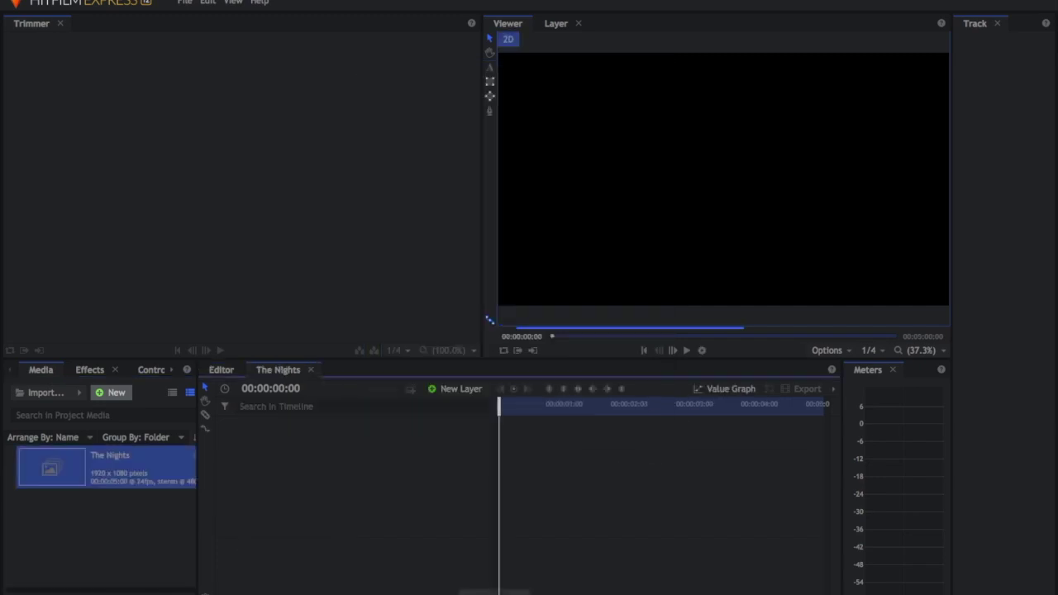
# Import IMG_9817.mov from Finder and place it as a layer at the start of The Nights timeline
pyautogui.moveTo(397, 583)
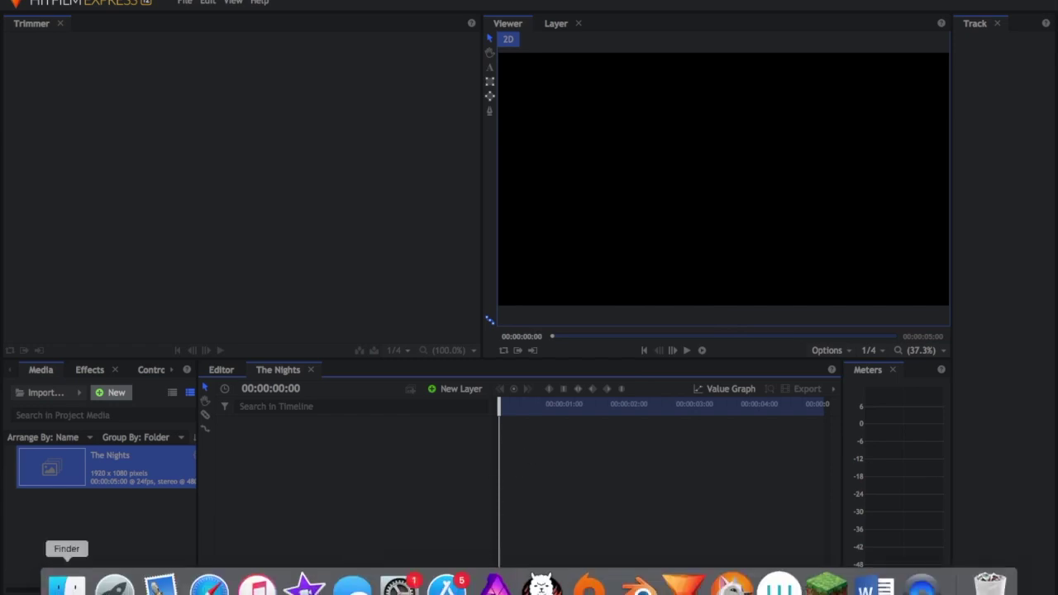
pyautogui.click(66, 585)
pyautogui.moveTo(529, 2); pyautogui.dragTo(700, 2)
pyautogui.moveTo(496, 38); pyautogui.dragTo(50, 542)
pyautogui.moveTo(501, 423); pyautogui.dragTo(501, 423)
pyautogui.press('Delete')
pyautogui.moveTo(138, 468); pyautogui.dragTo(499, 425)
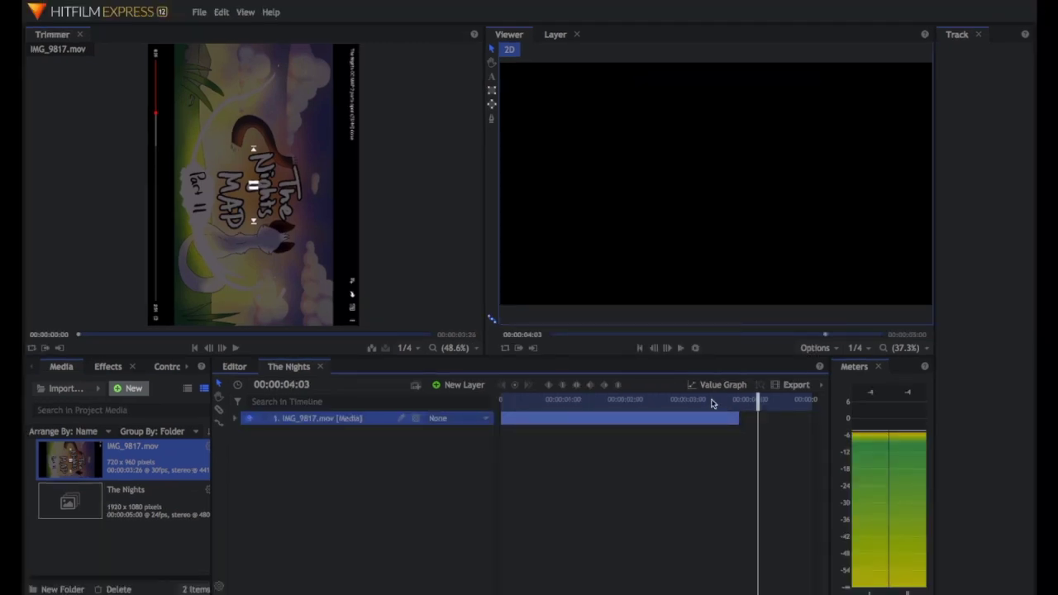
# Find the end of the IMG_9817.mov clip and shorten the composite shot's duration to 00:00:03:20
pyautogui.click(737, 401)
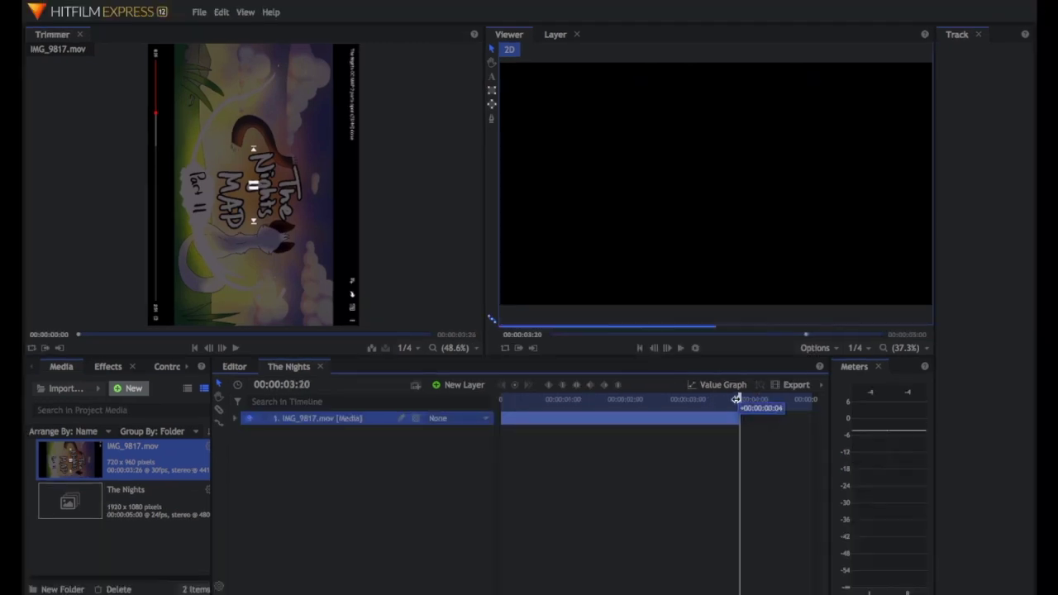
pyautogui.click(219, 586)
pyautogui.click(521, 151)
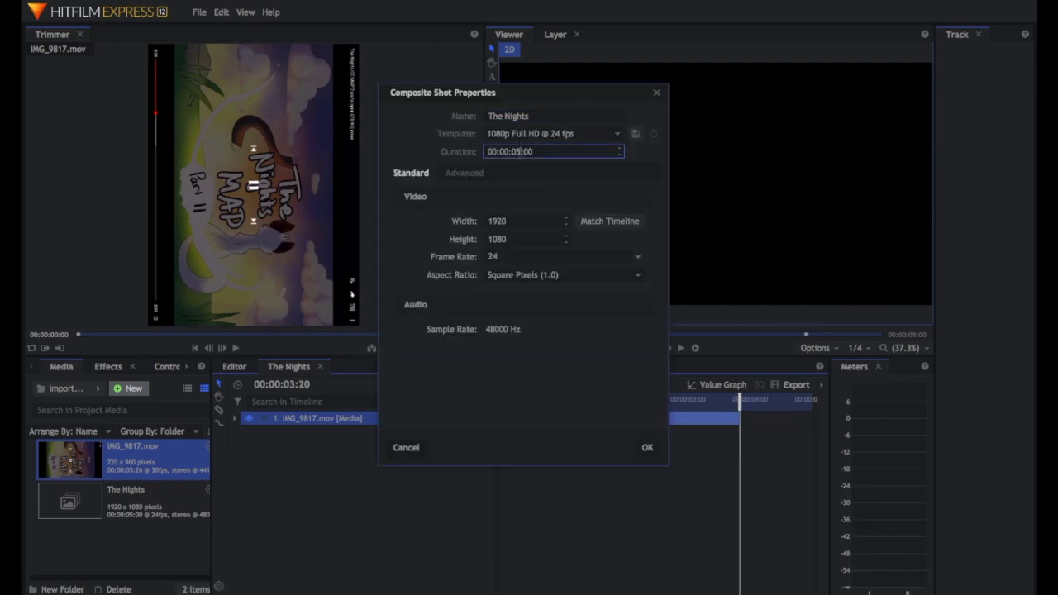
pyautogui.press('BackSpace')
pyautogui.write('3')
pyautogui.click(647, 448)
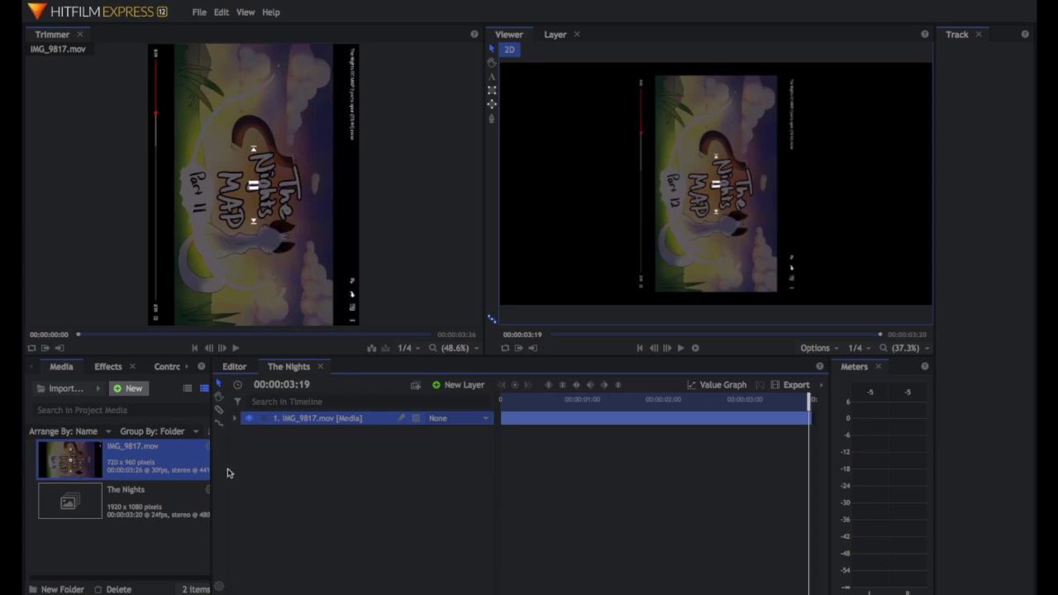
# Return the playhead to the clip's start and compare the layer view with the composite view
pyautogui.click(505, 402)
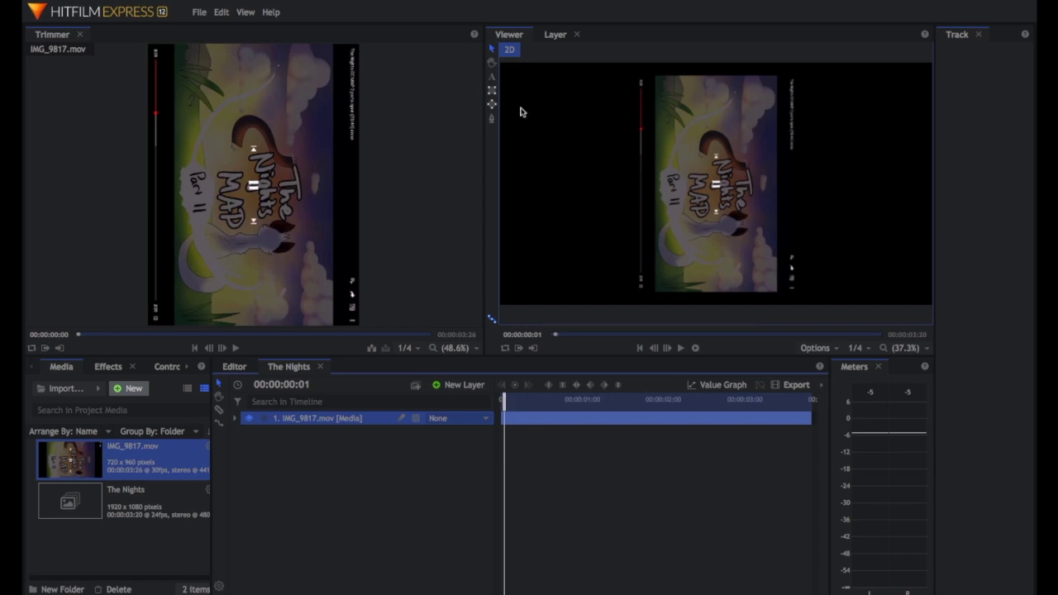
pyautogui.click(556, 35)
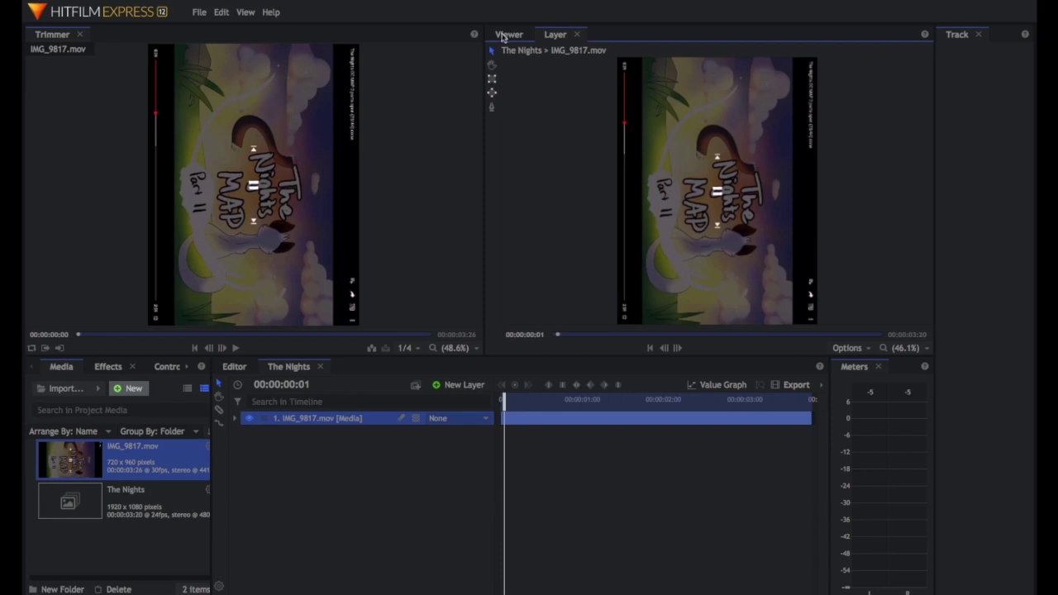
pyautogui.click(507, 35)
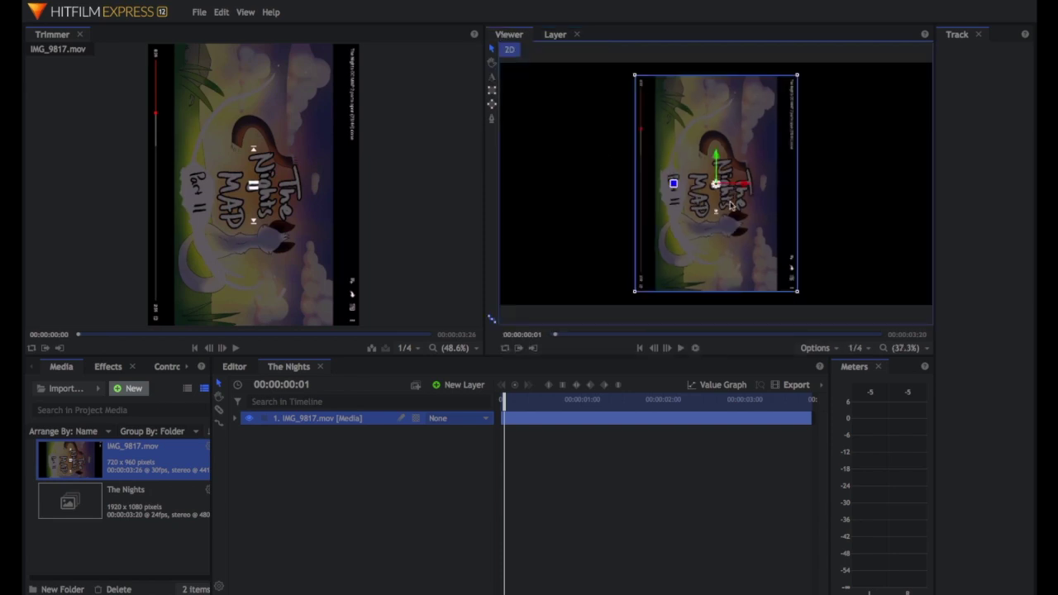
# Check the viewer's playback quality and zoom level options
pyautogui.click(868, 348)
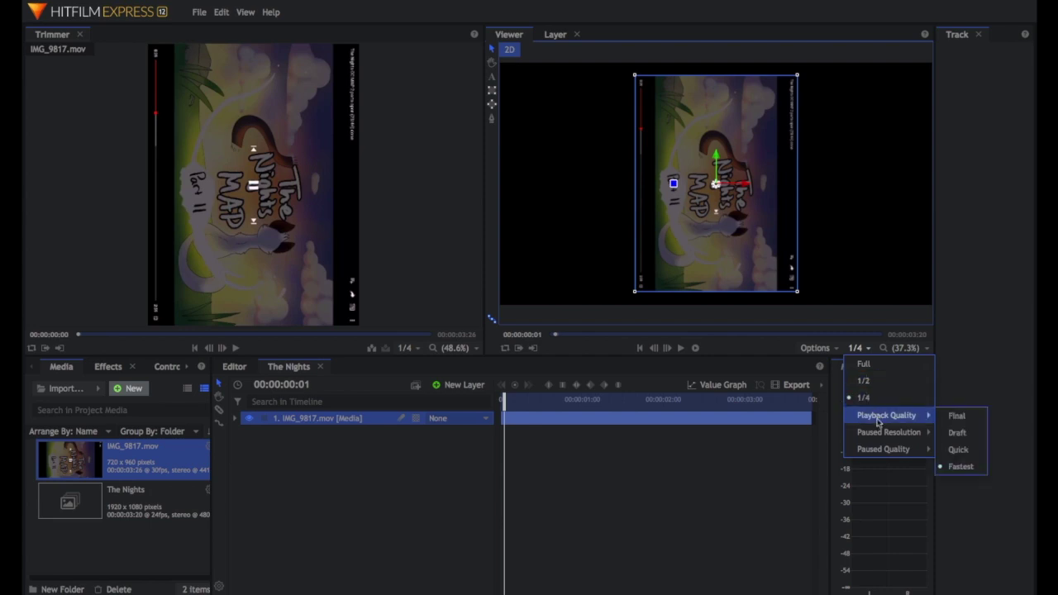
pyautogui.click(767, 349)
pyautogui.click(927, 348)
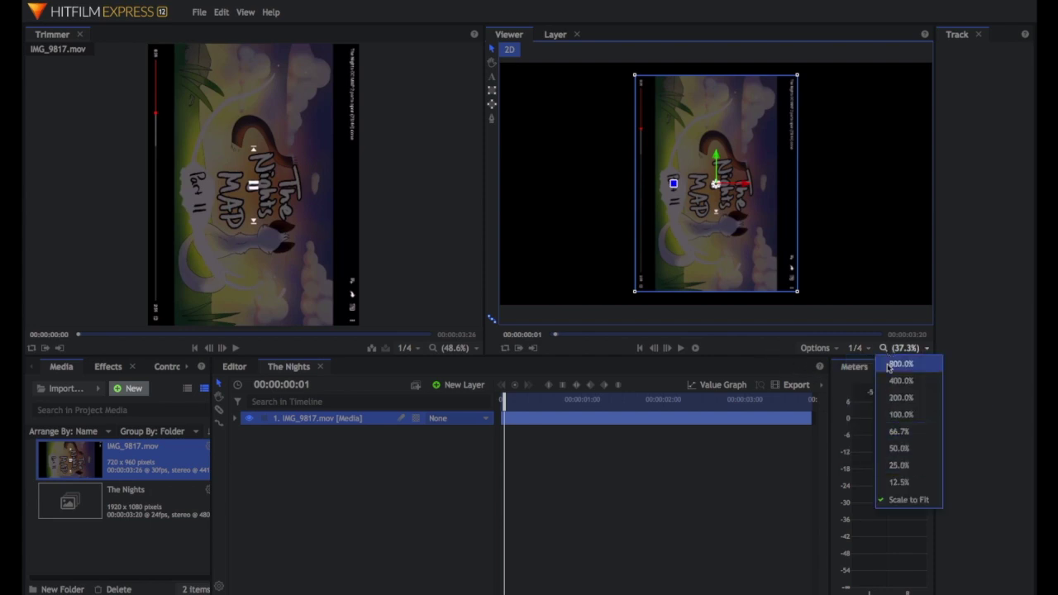
pyautogui.click(769, 348)
# Pan the viewer image with the Hand tool and activate the timeline's Hand tool
pyautogui.click(492, 62)
pyautogui.moveTo(584, 139); pyautogui.dragTo(576, 125)
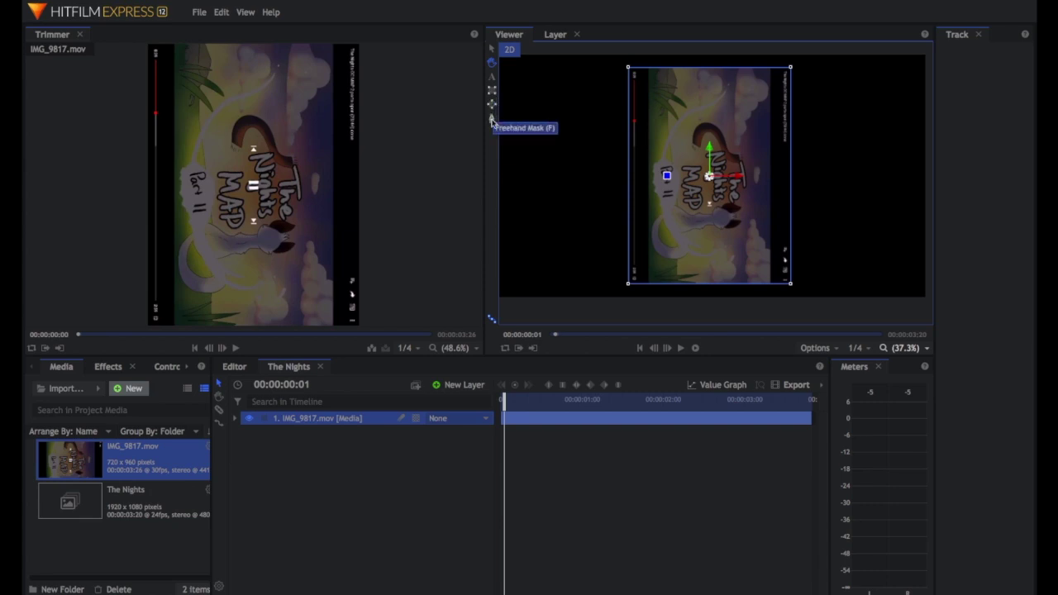
pyautogui.click(219, 400)
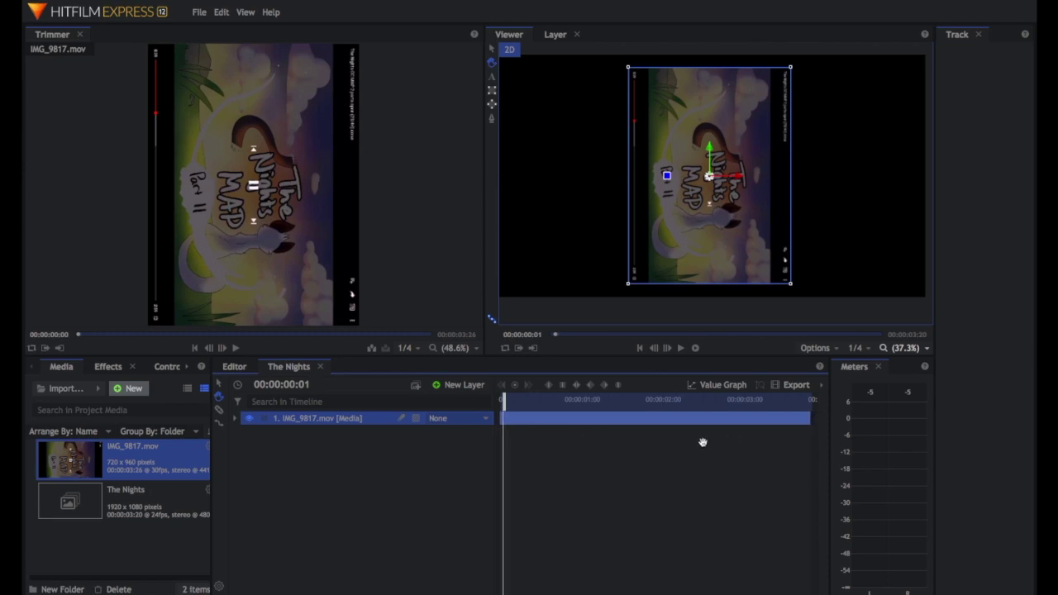
# Try slicing the IMG_9817.mov clip at about the one-second mark
pyautogui.click(219, 410)
pyautogui.click(585, 416)
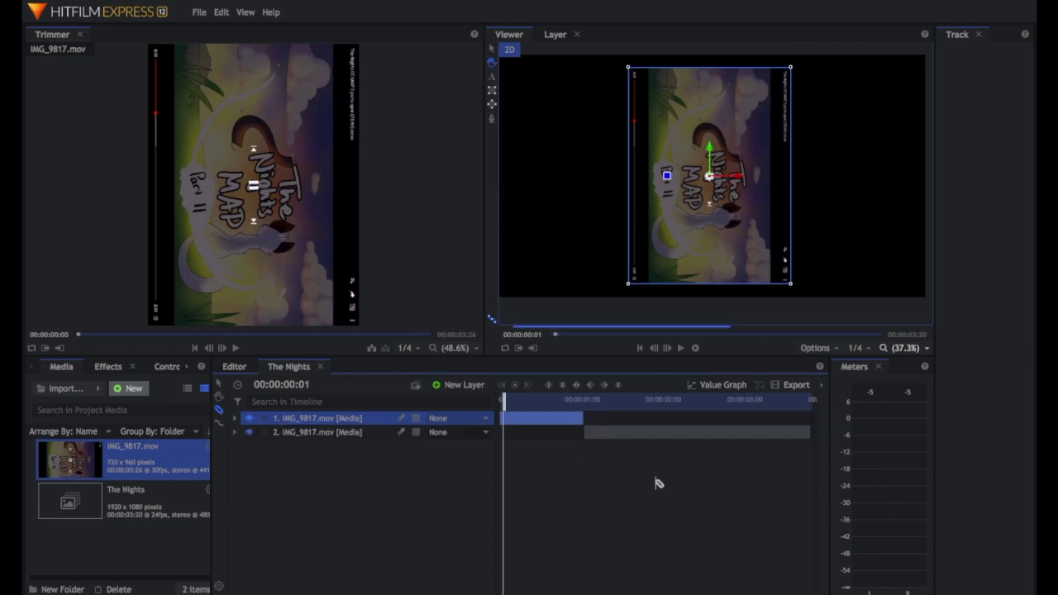
pyautogui.hotkey('ctrl', 'z')
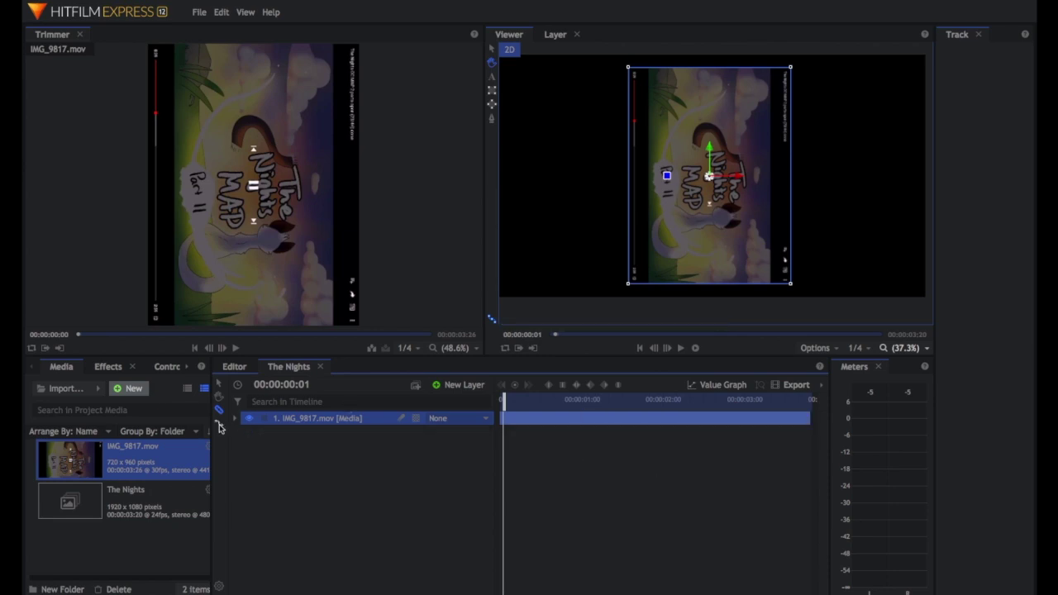
pyautogui.click(219, 423)
pyautogui.hotkey('ctrl', 'z')
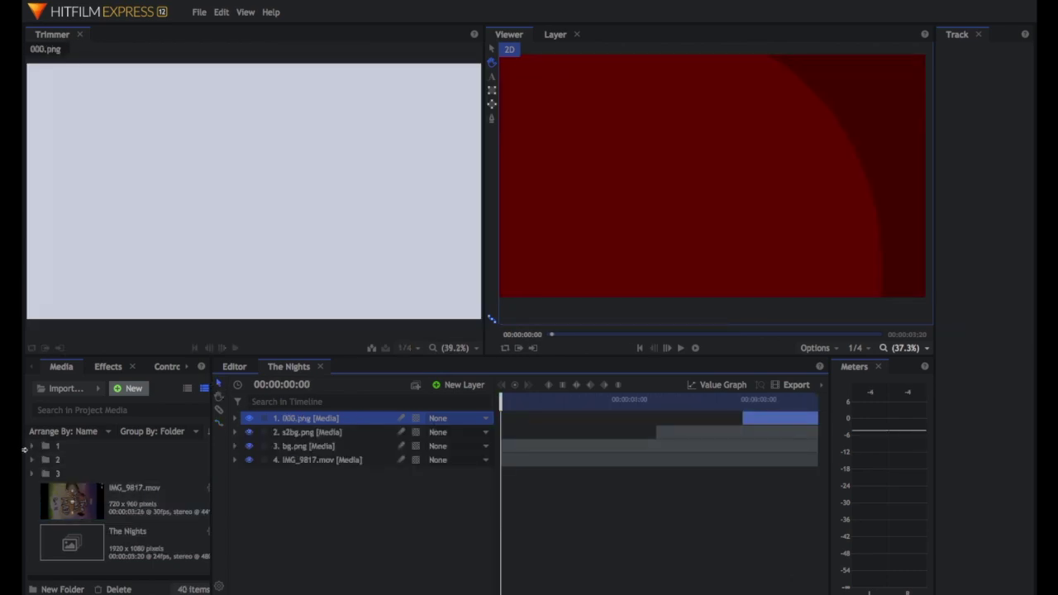
# Add the drawing frames 000.png, 002.png, 006.png and 011.png from folder 1 to the timeline above bg.png
pyautogui.click(31, 446)
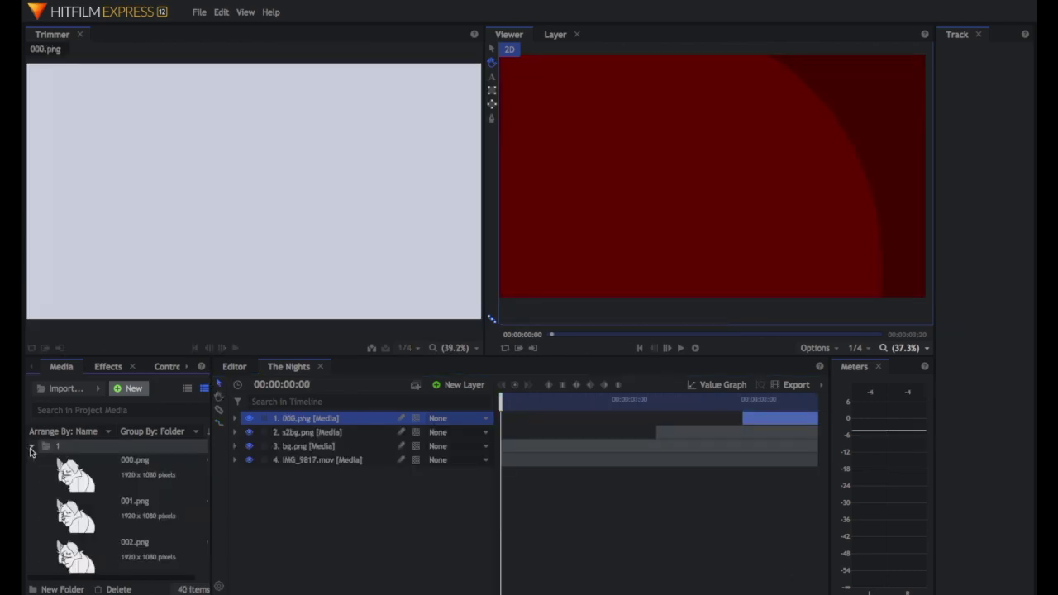
pyautogui.click(145, 477)
pyautogui.moveTo(628, 469); pyautogui.dragTo(498, 439)
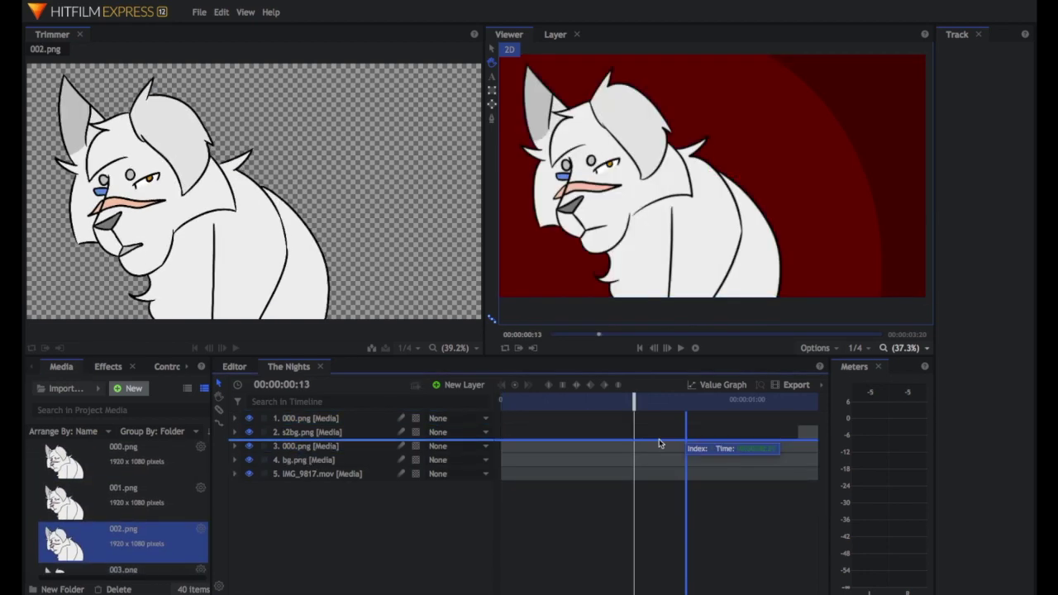
pyautogui.click(121, 527)
pyautogui.click(597, 403)
pyautogui.click(645, 446)
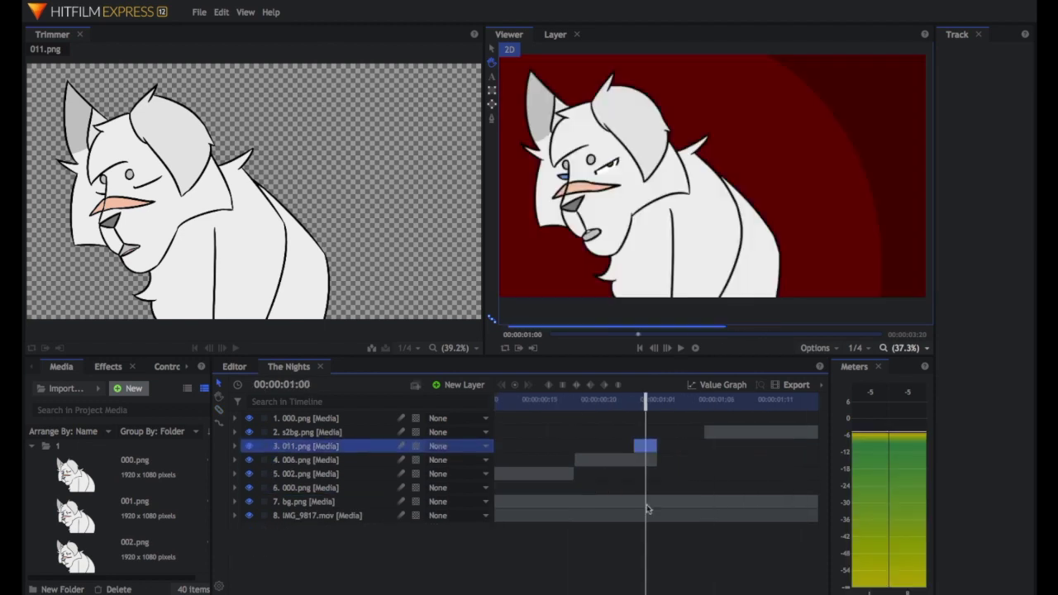
# Fill in the remaining frames so 000.png through 011.png run as consecutive short clips up to the start of s2bg.png
pyautogui.click(711, 432)
pyautogui.moveTo(76, 514); pyautogui.dragTo(583, 501)
pyautogui.moveTo(699, 404); pyautogui.dragTo(675, 403)
pyautogui.click(526, 562)
pyautogui.click(620, 482)
pyautogui.click(631, 401)
# Place dad.png from folder 1 on the timeline directly above bg.png, starting at the beginning of the shot
pyautogui.scroll(-10, 111, 529)
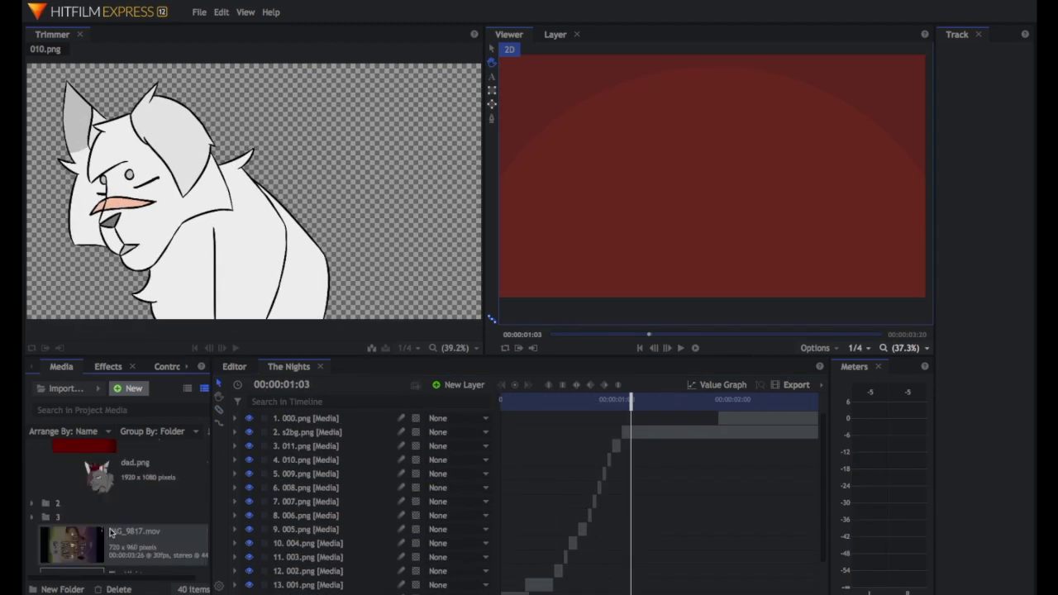
pyautogui.click(139, 502)
pyautogui.scroll(-2, 615, 505)
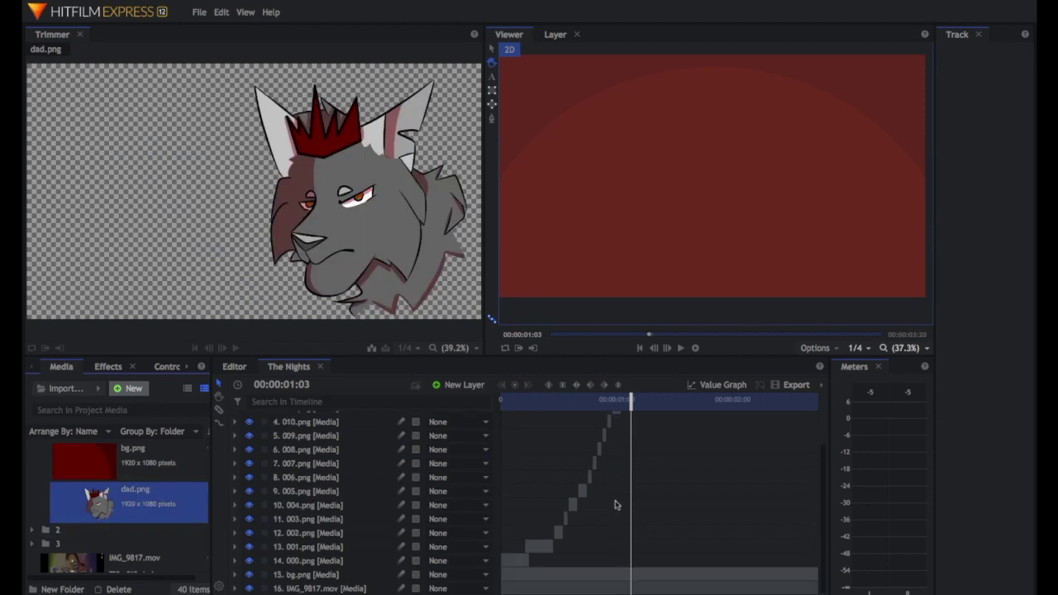
pyautogui.scroll(2, 694, 502)
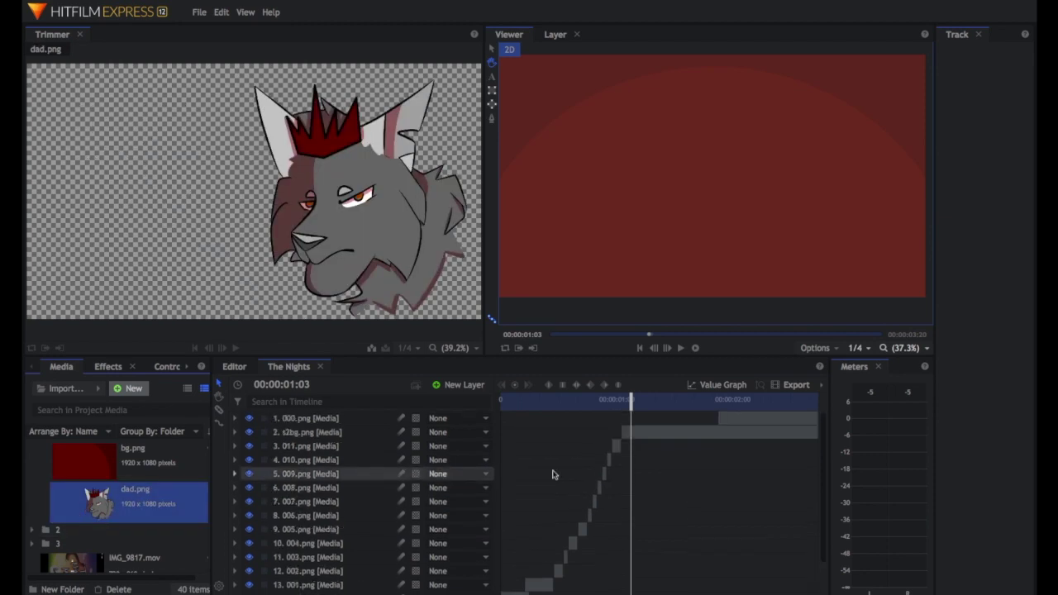
pyautogui.scroll(-2, 579, 488)
pyautogui.moveTo(131, 505)
pyautogui.mouseDown()
pyautogui.moveTo(607, 568)
pyautogui.moveTo(501, 567)
pyautogui.mouseUp()
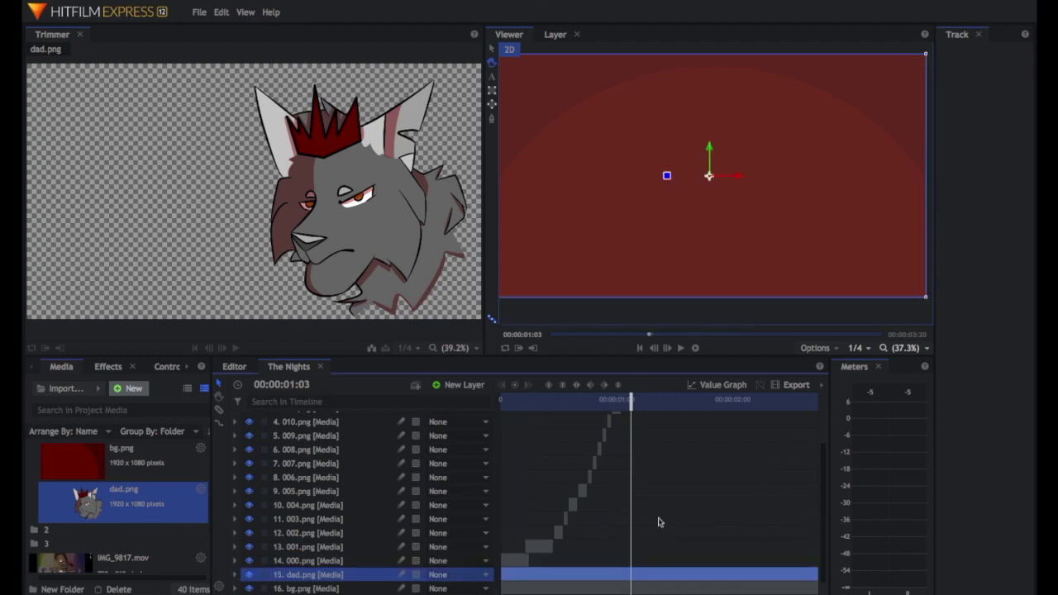
pyautogui.scroll(3, 681, 560)
pyautogui.hscroll(3, 681, 561)
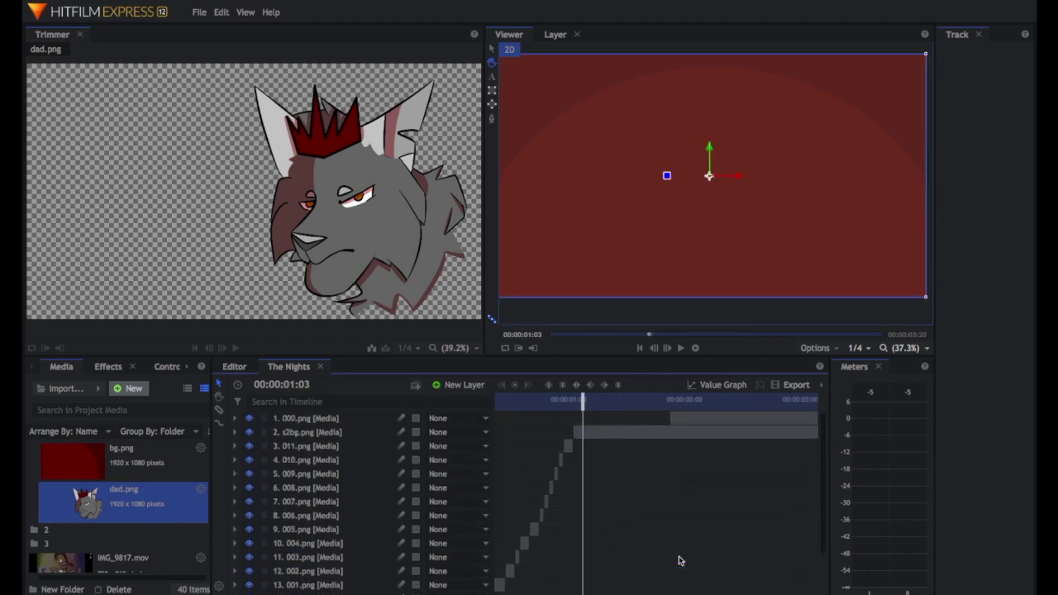
# Slice dad.png at 00:00:01:01, where s2bg.png begins, and delete the part after the cut
pyautogui.moveTo(638, 405); pyautogui.dragTo(576, 405)
pyautogui.scroll(-2, 635, 538)
pyautogui.click(219, 410)
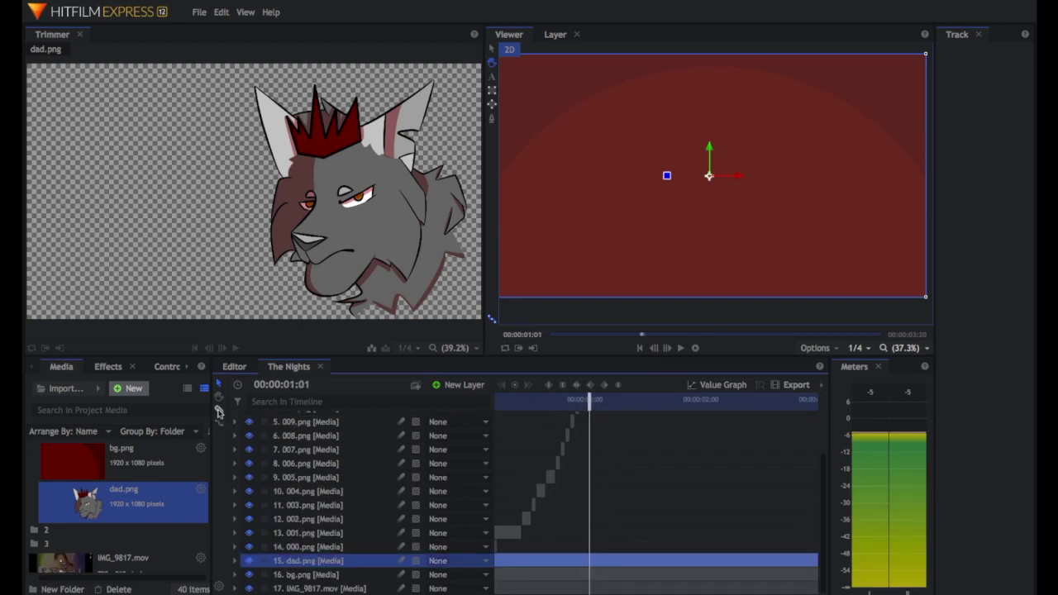
pyautogui.click(592, 562)
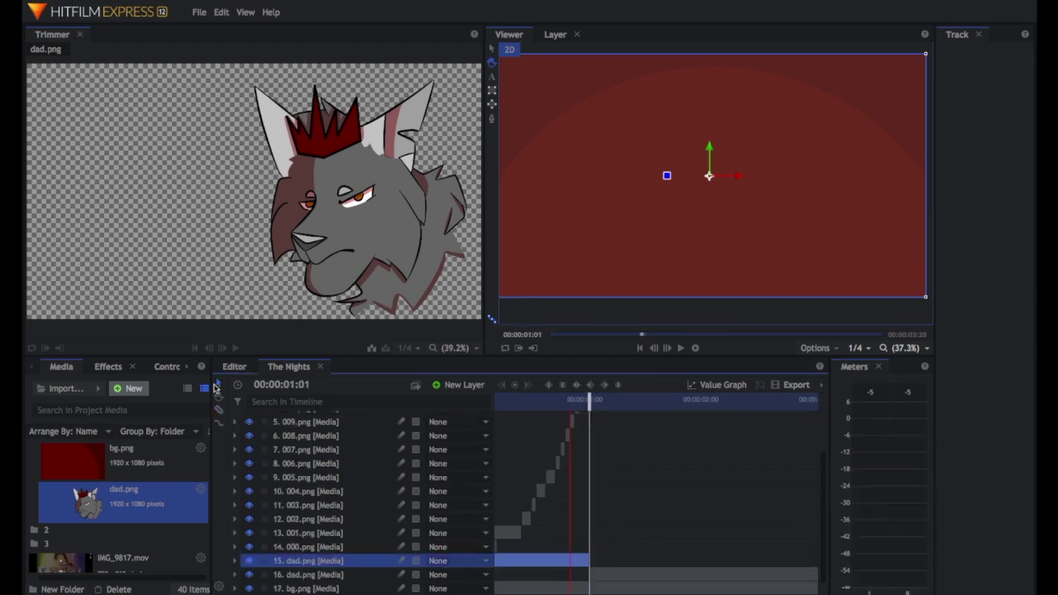
pyautogui.click(630, 579)
pyautogui.press('Delete')
# Add a Position keyframe to dad.png at the start of the shot with a Y value of -91.0
pyautogui.press('Home')
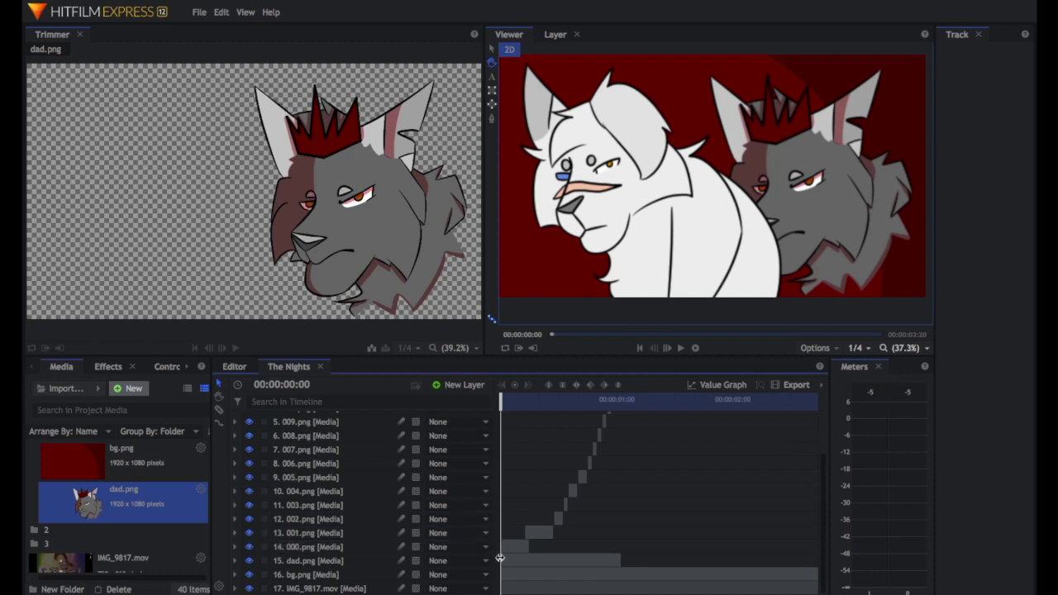
pyautogui.click(327, 562)
pyautogui.click(235, 561)
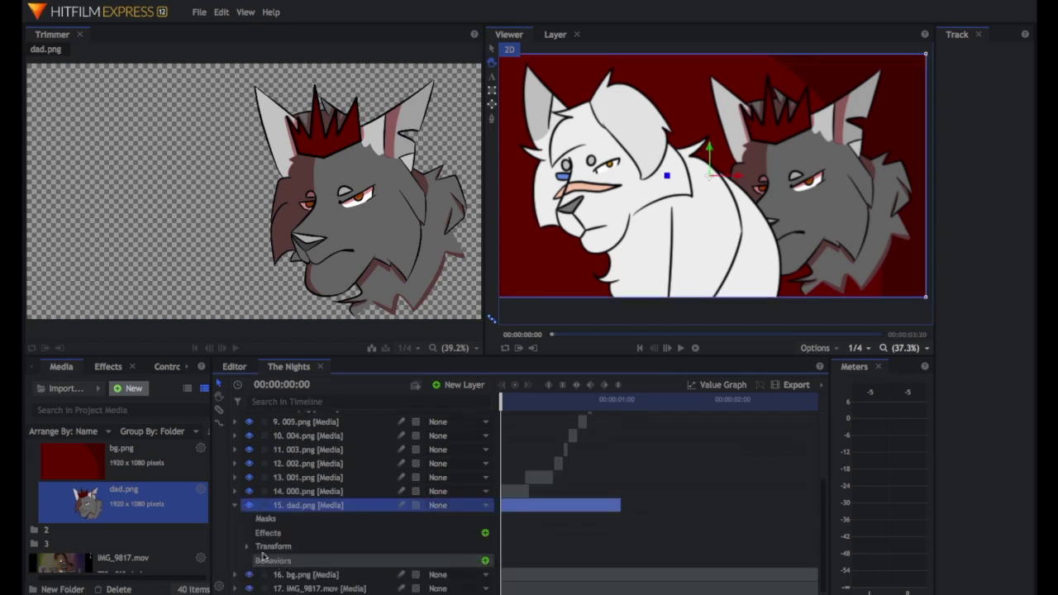
pyautogui.click(247, 546)
pyautogui.scroll(-3, 371, 532)
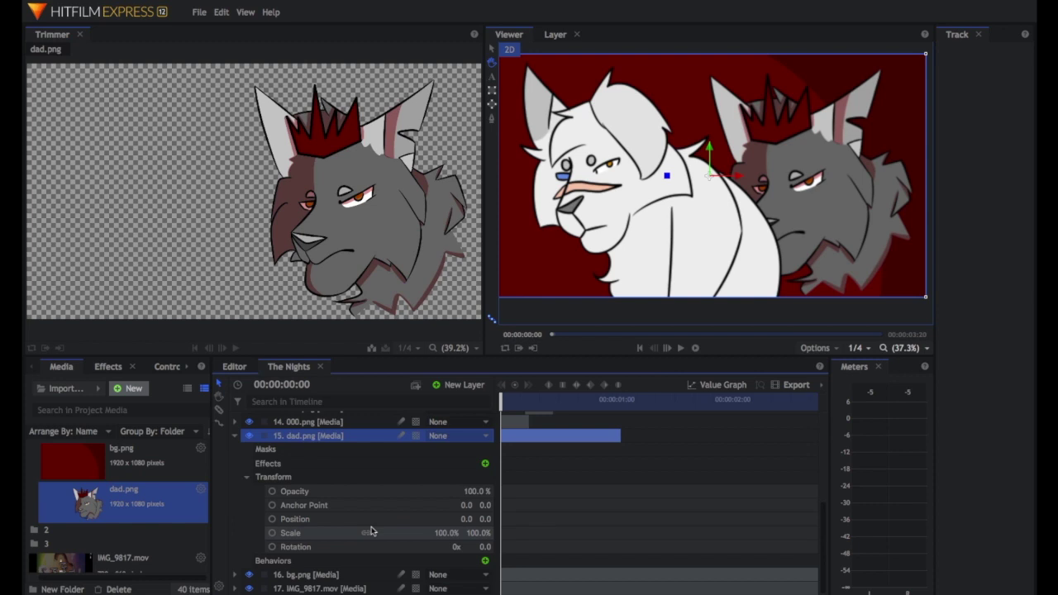
pyautogui.scroll(5, 607, 453)
pyautogui.scroll(-5, 608, 453)
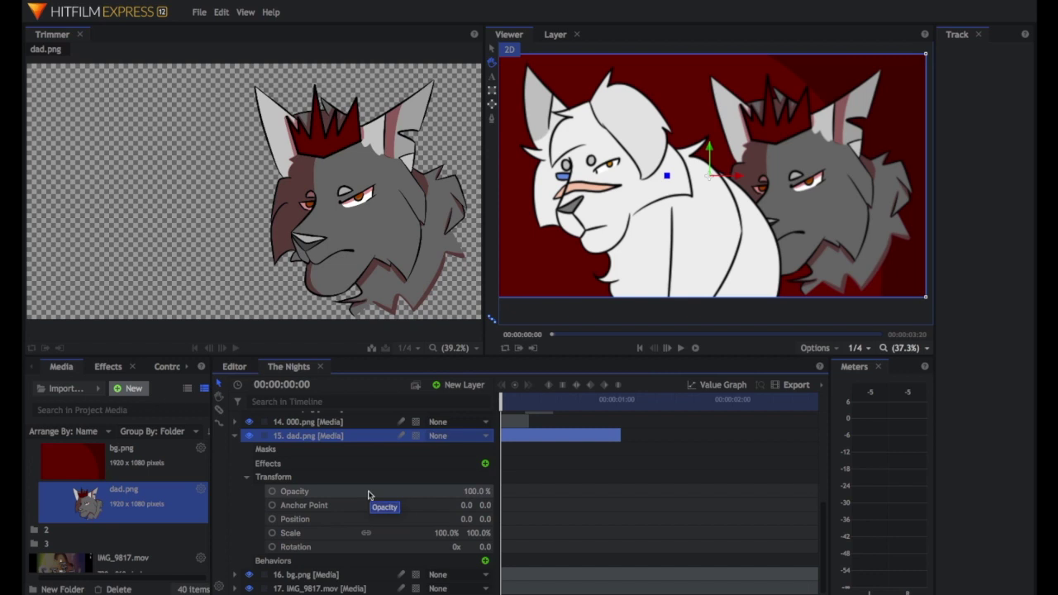
pyautogui.click(272, 519)
pyautogui.moveTo(485, 520); pyautogui.dragTo(488, 519)
# Add a second Position keyframe to dad.png at 00:00:01:01 with a Y value of 0
pyautogui.moveTo(564, 403); pyautogui.dragTo(611, 402)
pyautogui.scroll(3, 609, 474)
pyautogui.scroll(3, 609, 474)
pyautogui.scroll(-4, 609, 474)
pyautogui.click(500, 523)
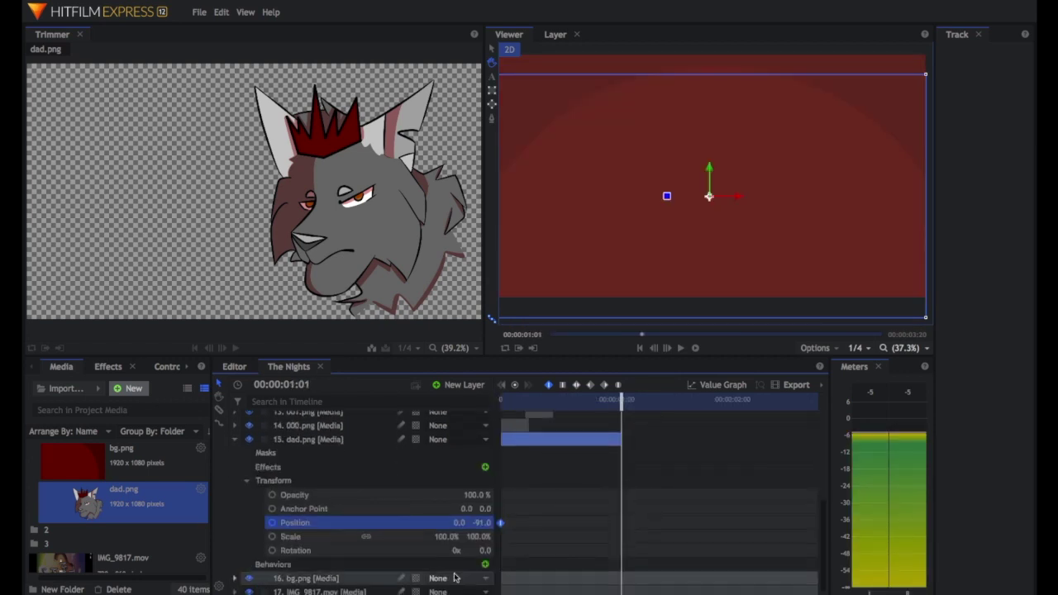
pyautogui.click(483, 522)
pyautogui.write('0')
pyautogui.press('Return')
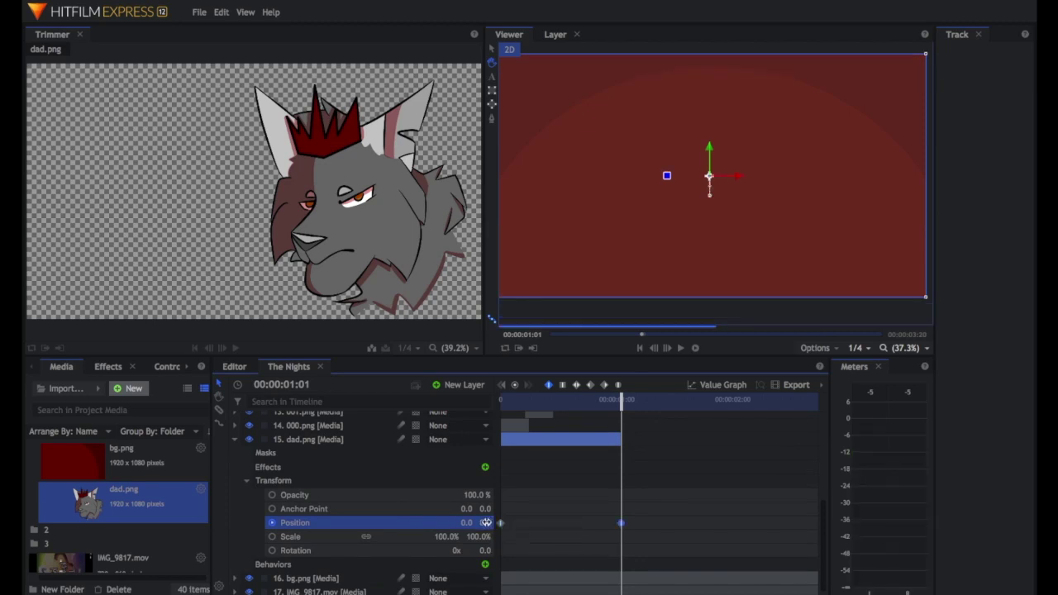
# Shift dad.png's ending Position keyframe to 00:00:01:00 and set its Y value to 84.0
pyautogui.moveTo(622, 401); pyautogui.dragTo(617, 401)
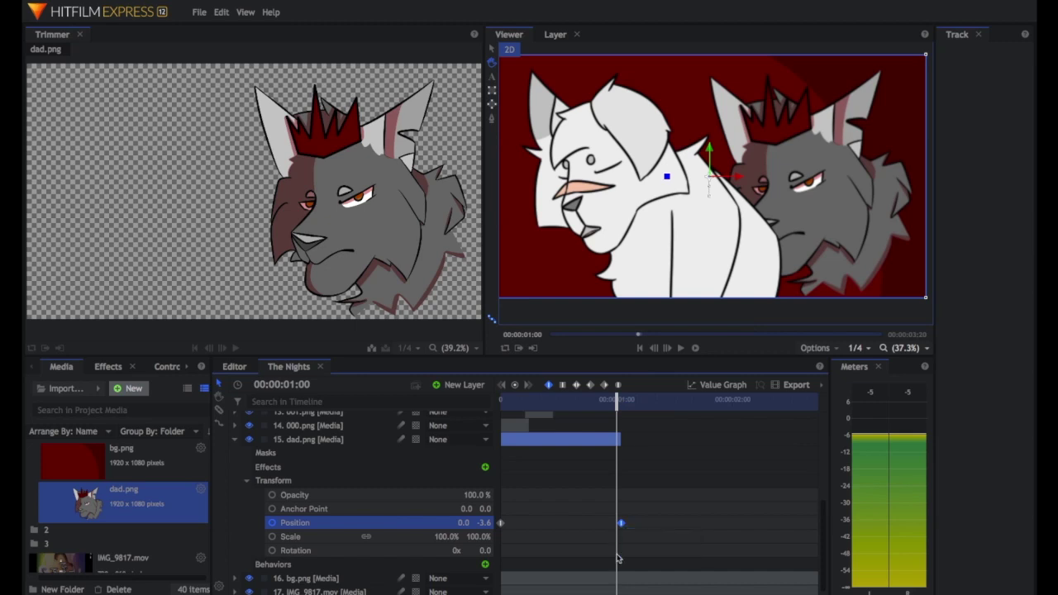
pyautogui.moveTo(617, 400); pyautogui.dragTo(616, 401)
pyautogui.moveTo(621, 524); pyautogui.dragTo(616, 523)
pyautogui.moveTo(483, 522); pyautogui.dragTo(517, 523)
pyautogui.moveTo(482, 522); pyautogui.dragTo(484, 522)
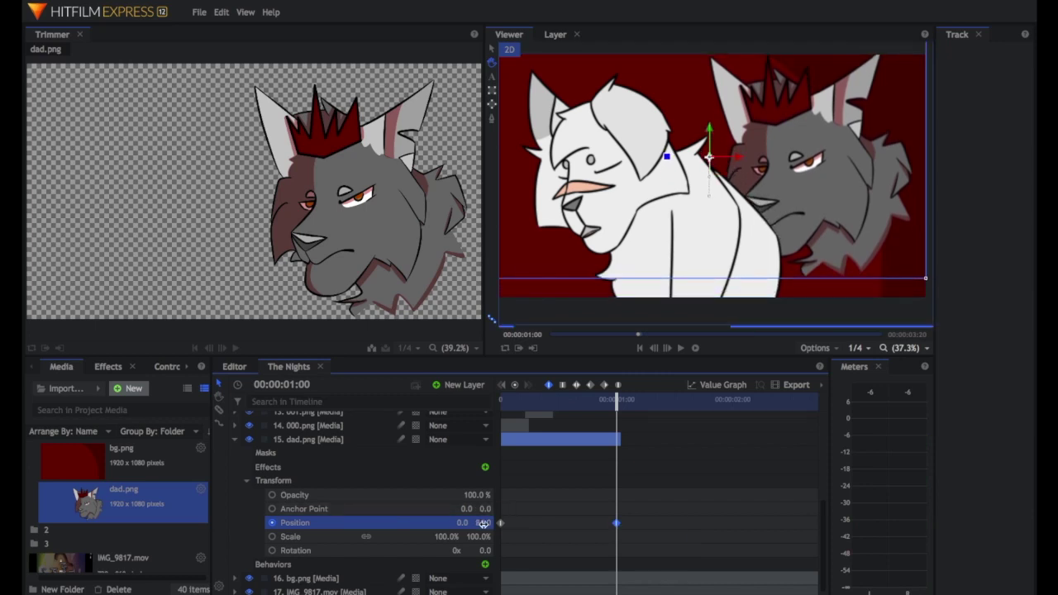
# Fade dad.png in with Opacity keyframes of 0% at the shot's start and 100% at 00:00:01:00, and play back the result
pyautogui.moveTo(559, 403); pyautogui.dragTo(500, 403)
pyautogui.click(616, 403)
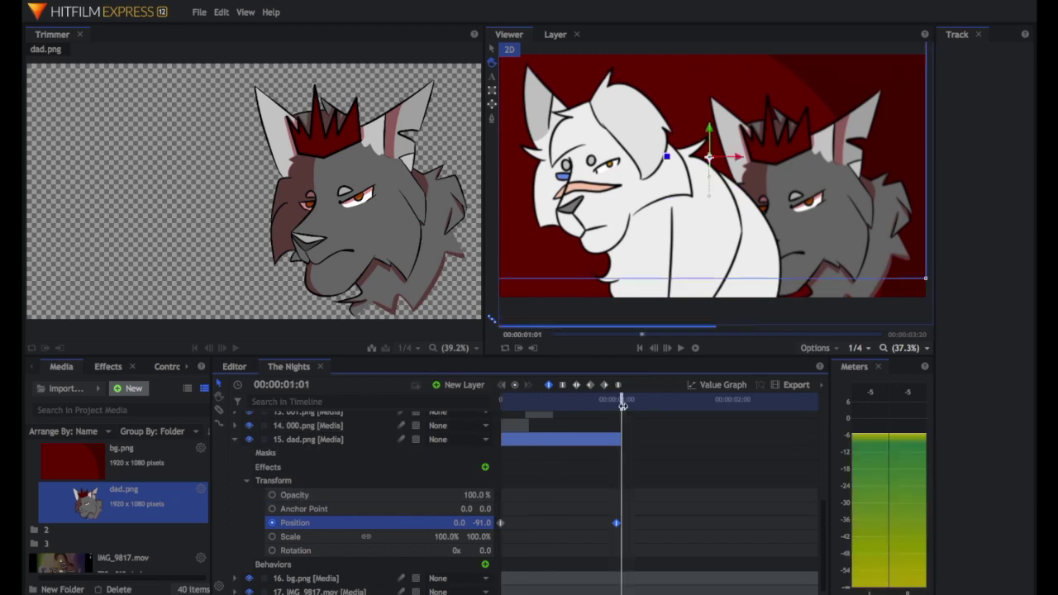
pyautogui.click(273, 495)
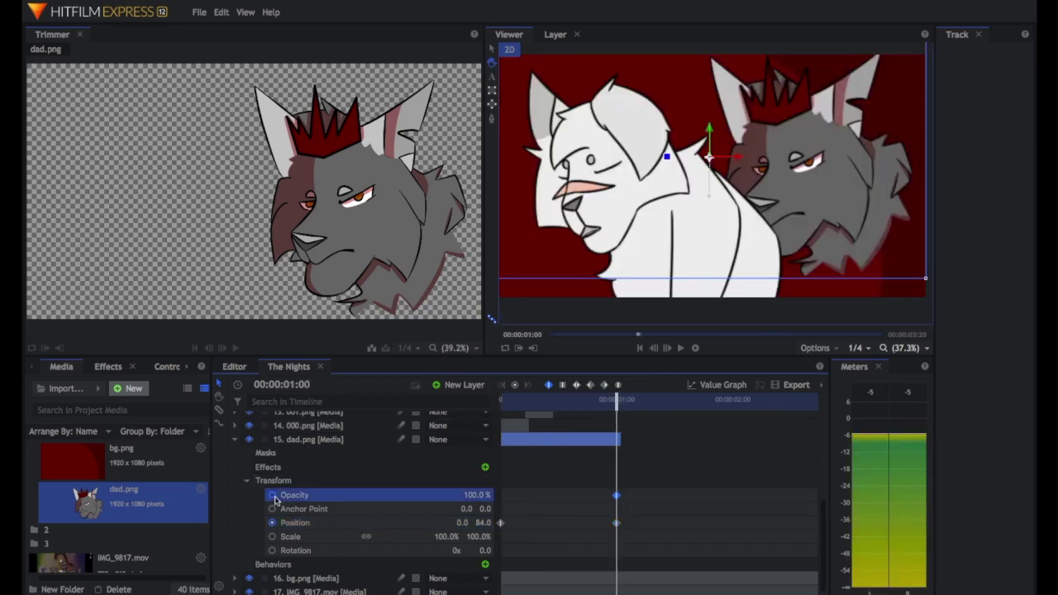
pyautogui.click(501, 403)
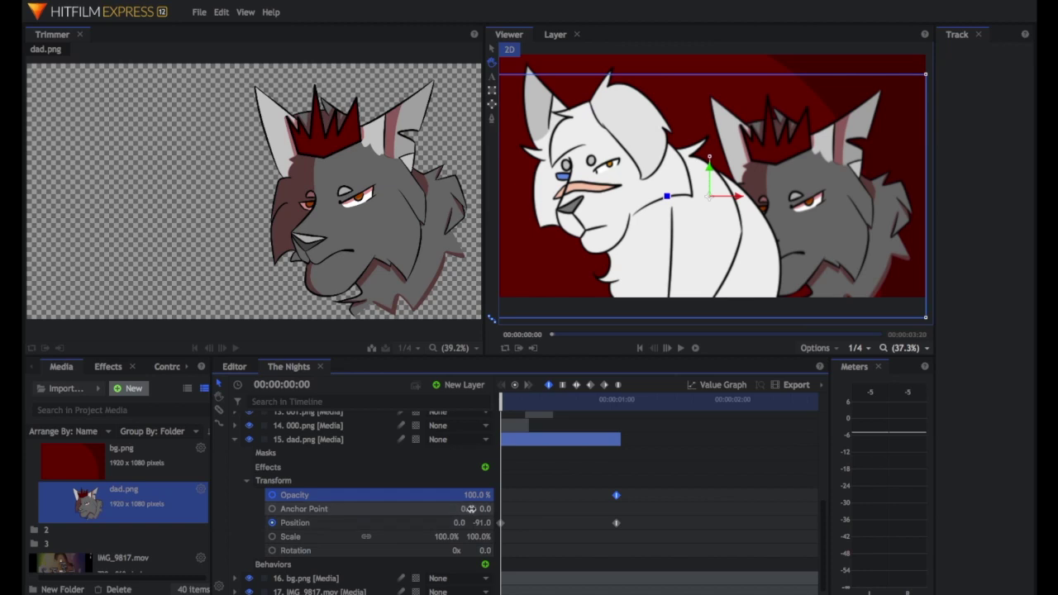
pyautogui.moveTo(471, 493); pyautogui.dragTo(387, 493)
pyautogui.press('space')
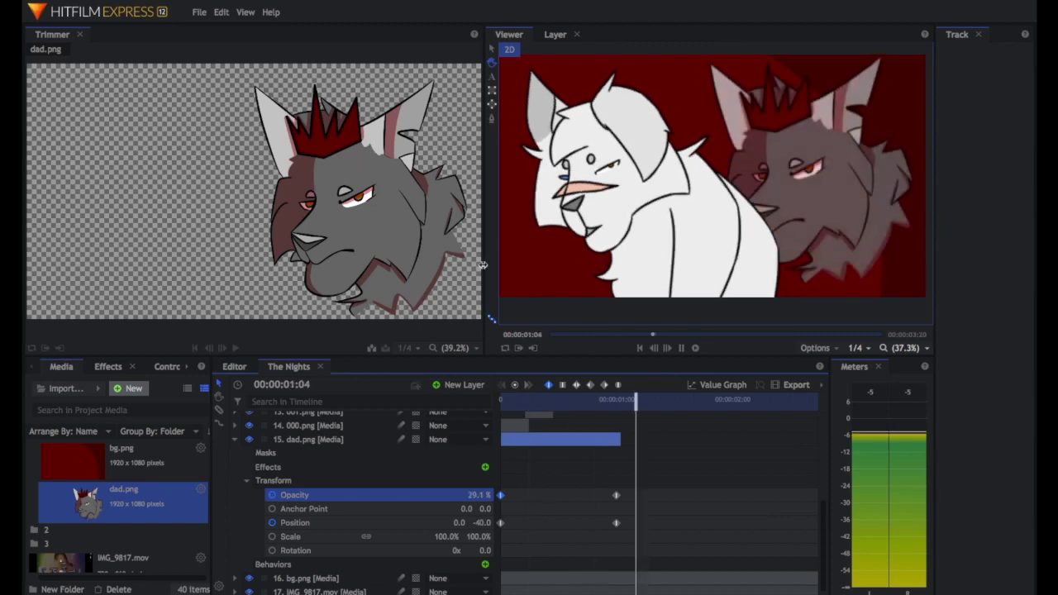
pyautogui.press('space')
pyautogui.press('Home')
pyautogui.press('space')
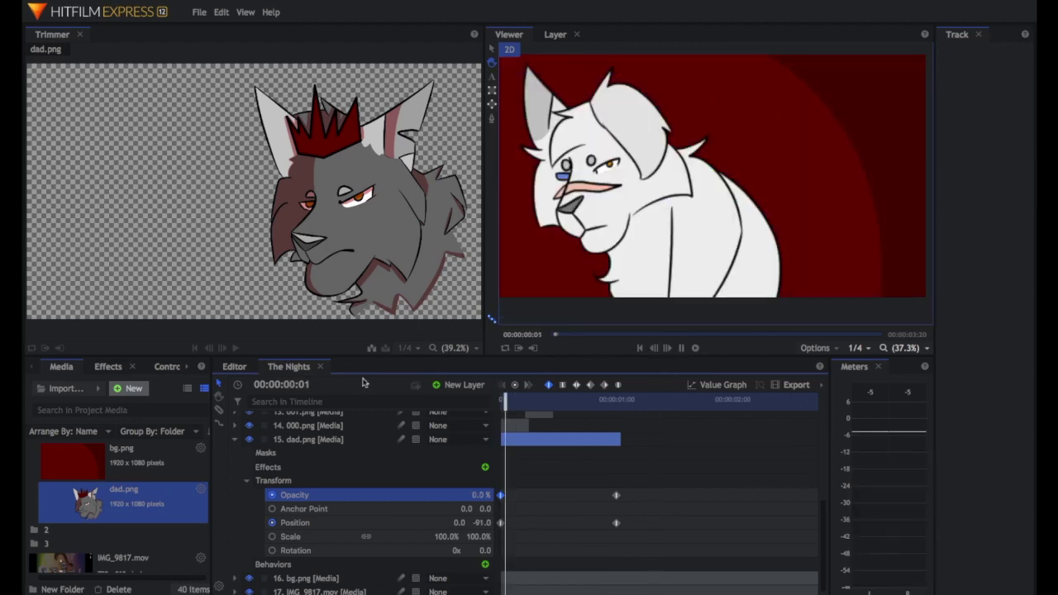
pyautogui.press('space')
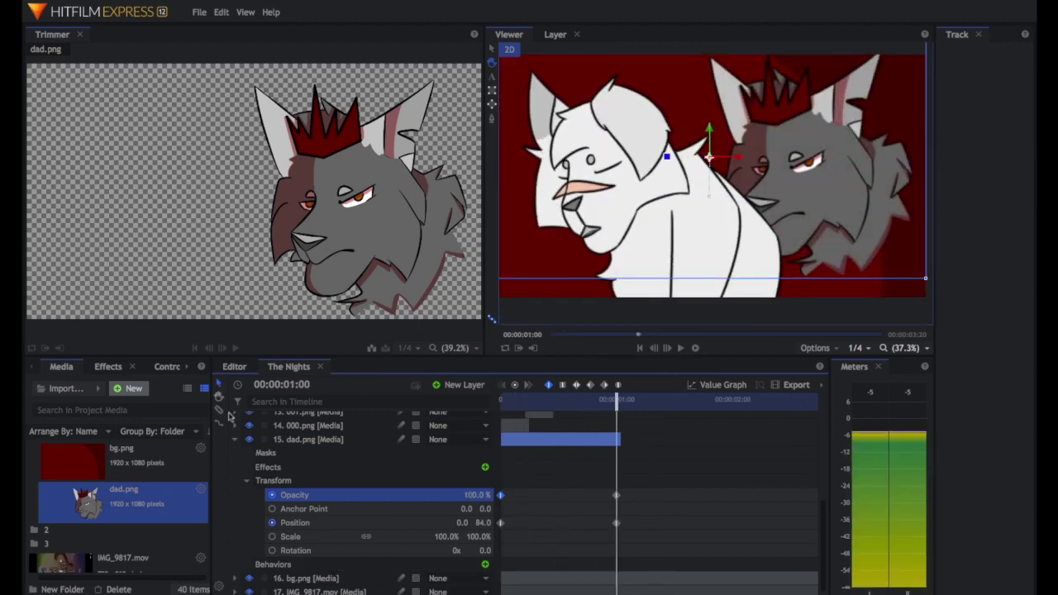
# Collapse the dad.png layer's properties and place the playhead at 00:00:01:01, where s2bg.png begins
pyautogui.scroll(2, 273, 447)
pyautogui.click(236, 473)
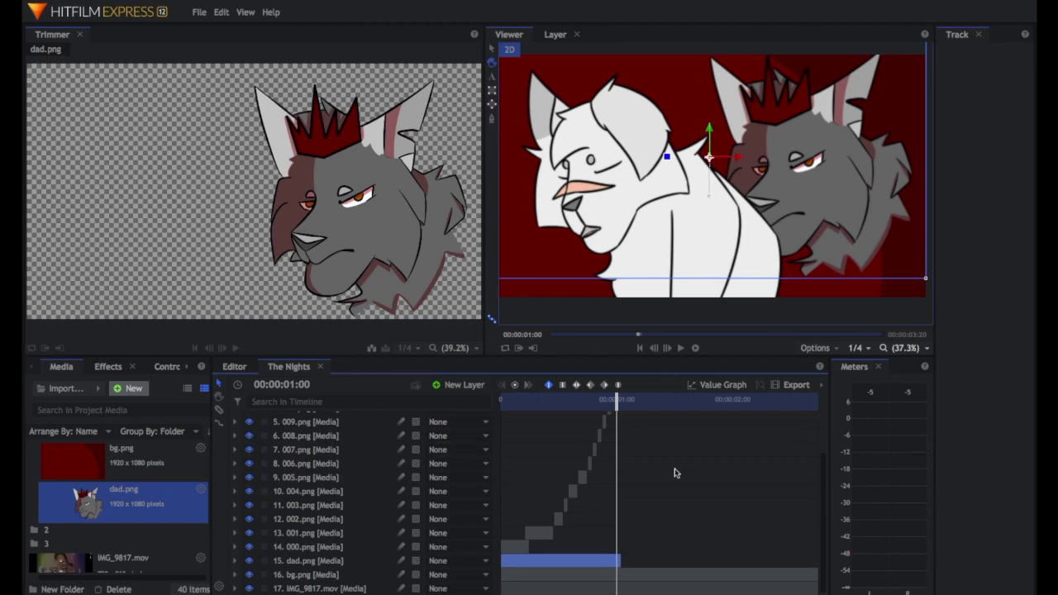
pyautogui.scroll(2, 371, 456)
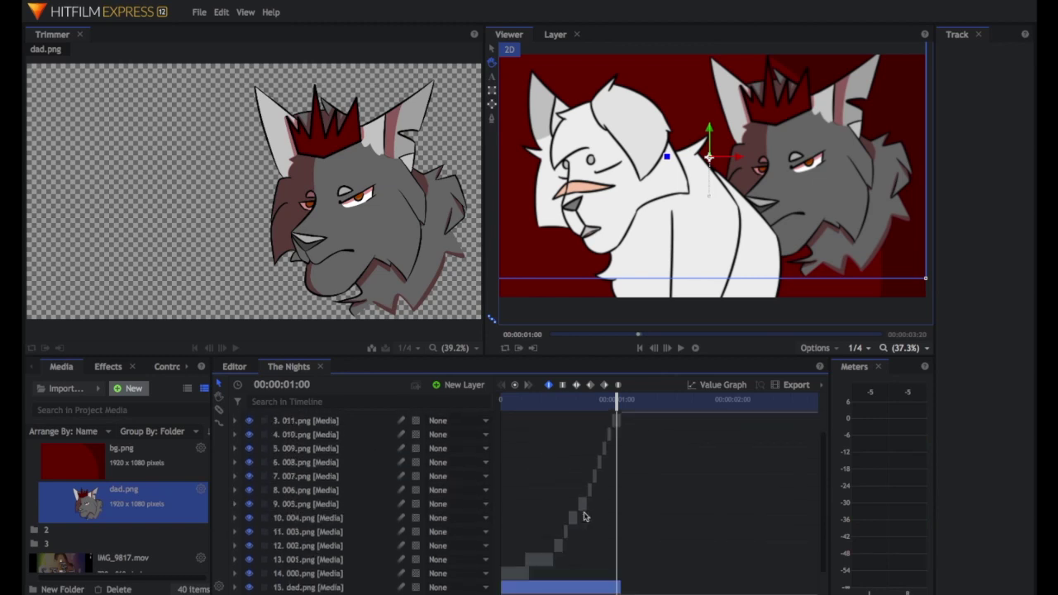
pyautogui.moveTo(615, 407); pyautogui.dragTo(622, 405)
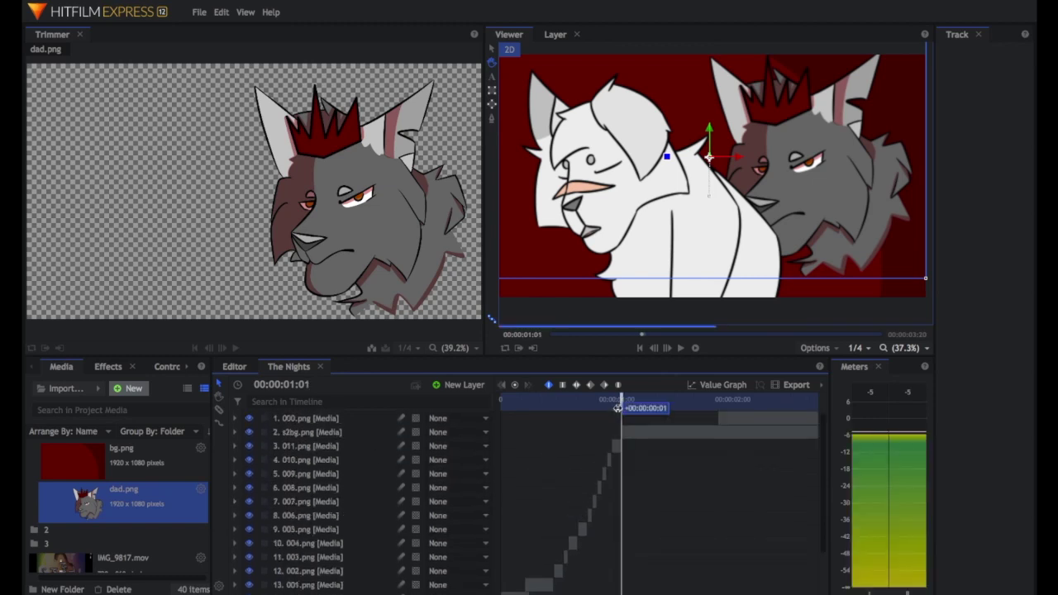
pyautogui.click(348, 453)
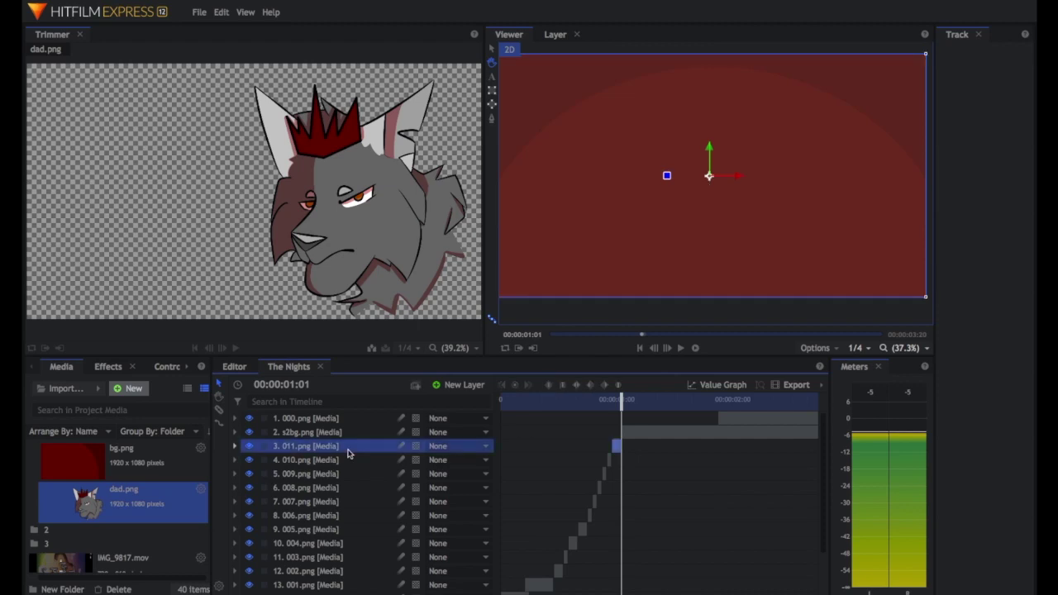
pyautogui.scroll(-2, 348, 453)
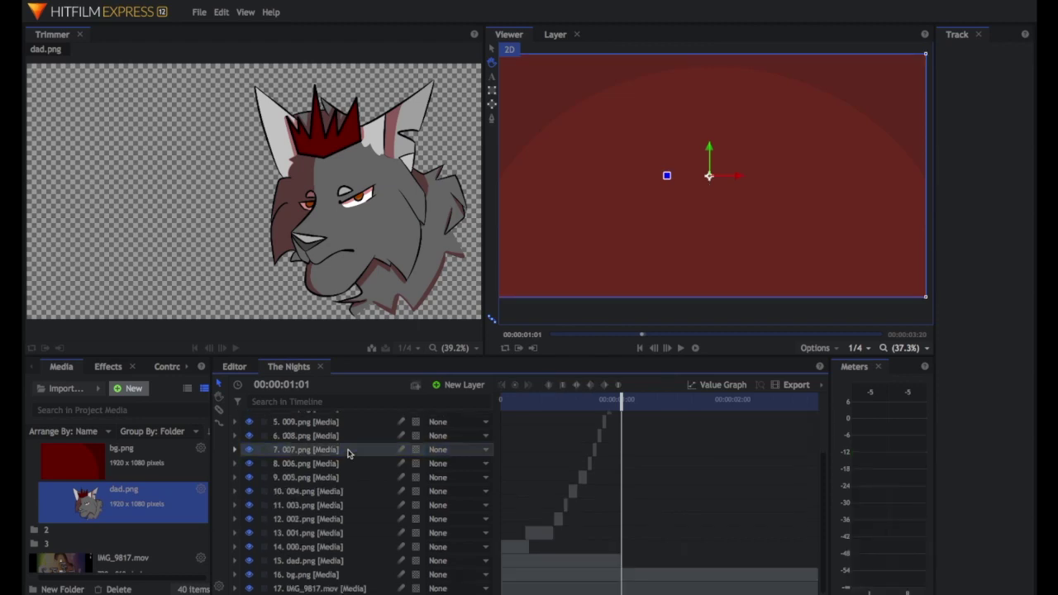
pyautogui.keyDown('shift'); pyautogui.click(325, 574); pyautogui.keyUp('shift')
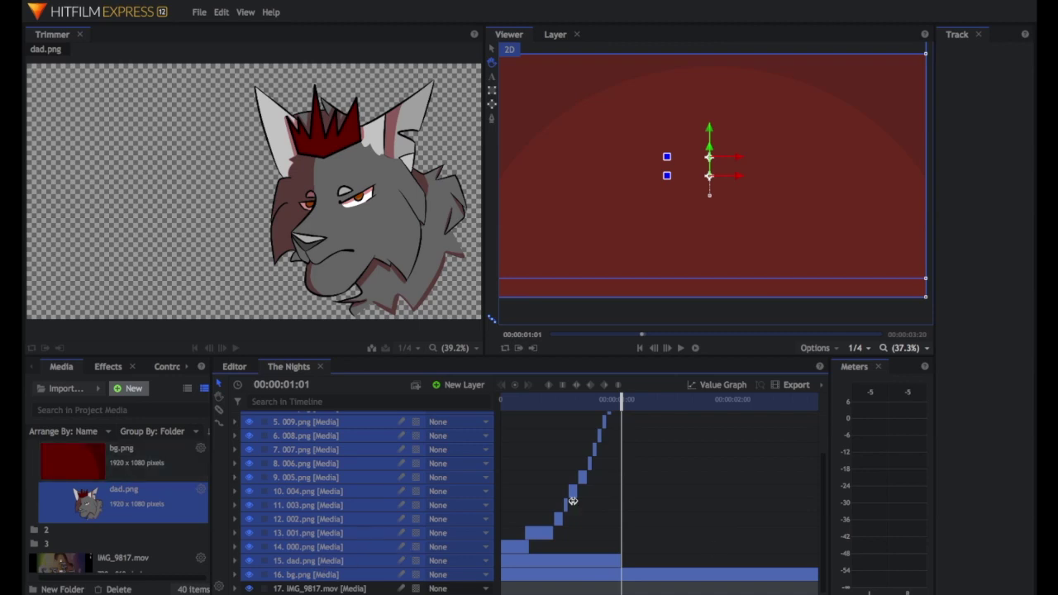
pyautogui.hscroll(5, 718, 548)
pyautogui.hscroll(-2, 667, 453)
pyautogui.hscroll(-3, 666, 453)
pyautogui.click(633, 473)
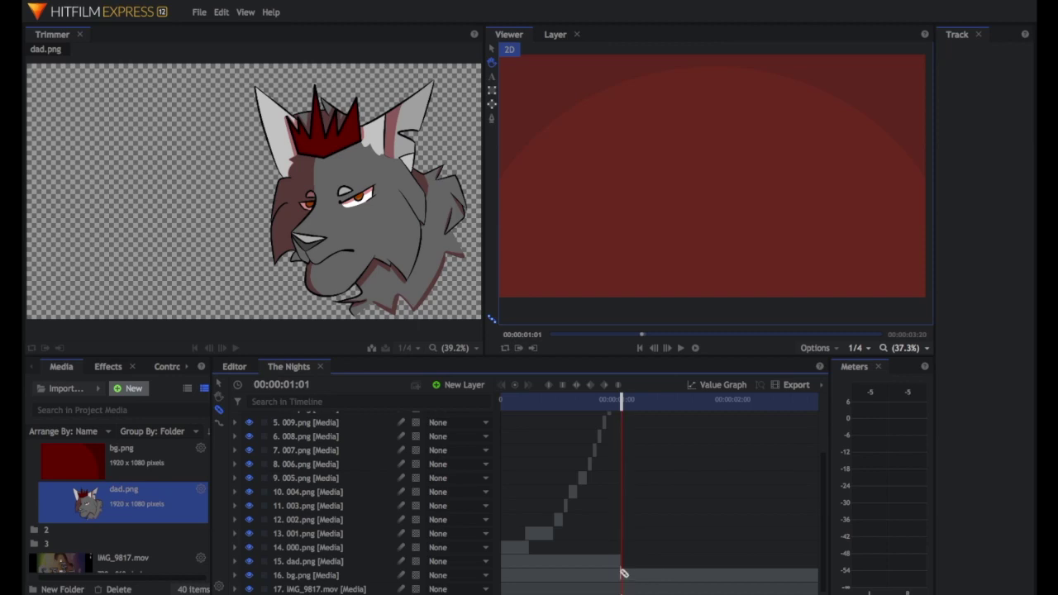
# Slice bg.png at 00:00:01:01 and delete the part after the cut
pyautogui.moveTo(624, 573); pyautogui.dragTo(621, 573)
pyautogui.click(669, 589)
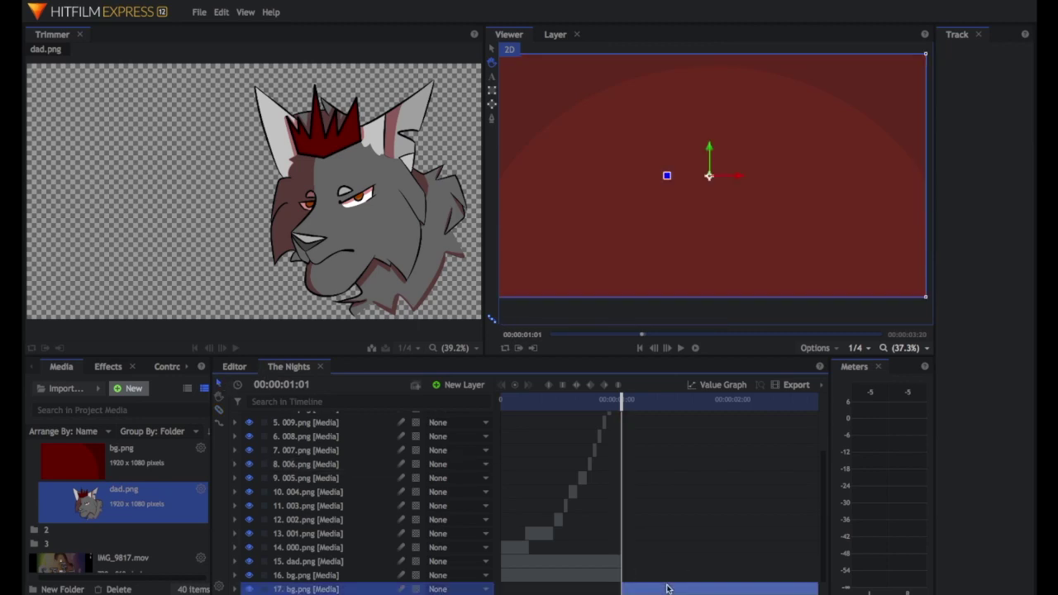
pyautogui.press('Delete')
# Group the layers from 011.png down to bg.png into a new composite shot named S1
pyautogui.click(296, 578)
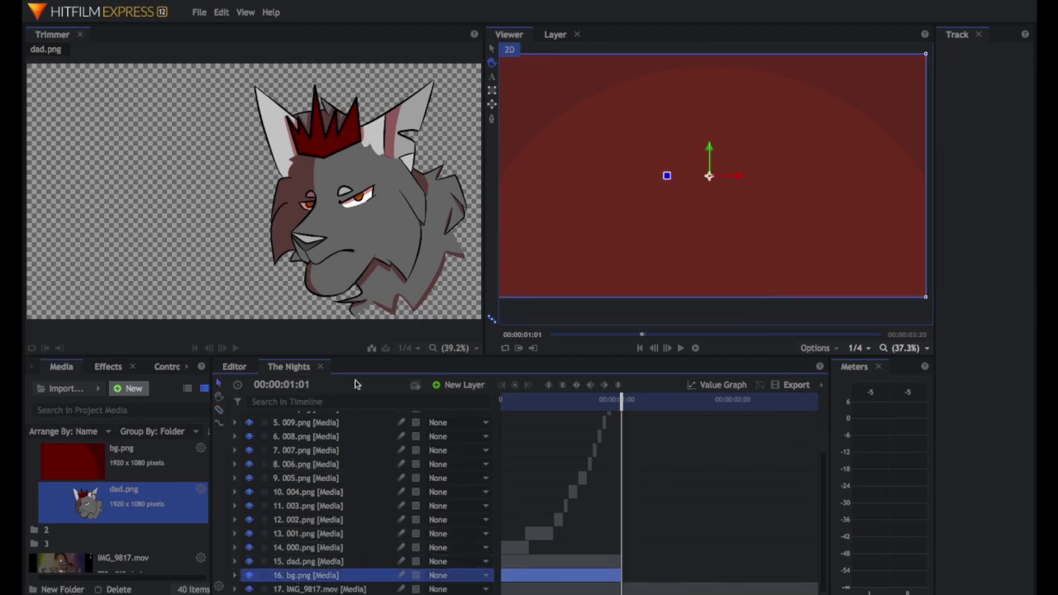
pyautogui.scroll(2, 356, 438)
pyautogui.keyDown('shift'); pyautogui.click(337, 448); pyautogui.keyUp('shift')
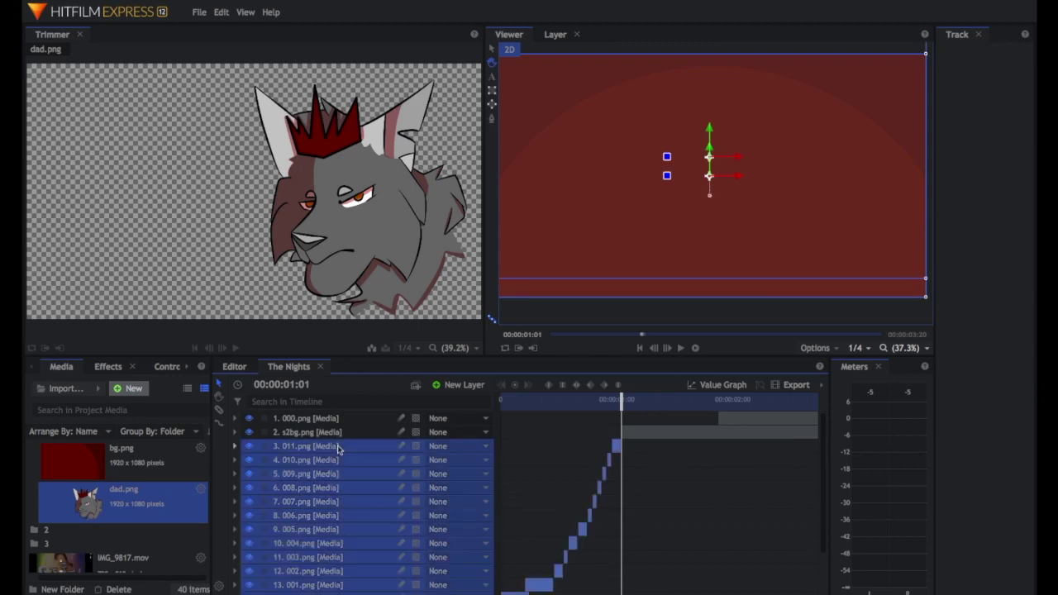
pyautogui.click(415, 387)
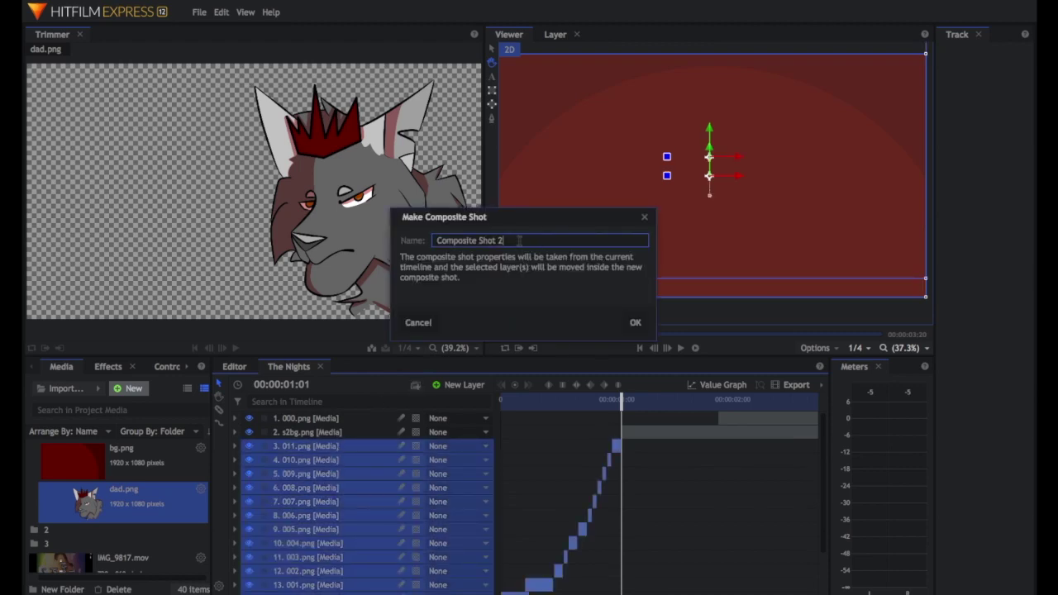
pyautogui.moveTo(536, 241); pyautogui.dragTo(330, 229)
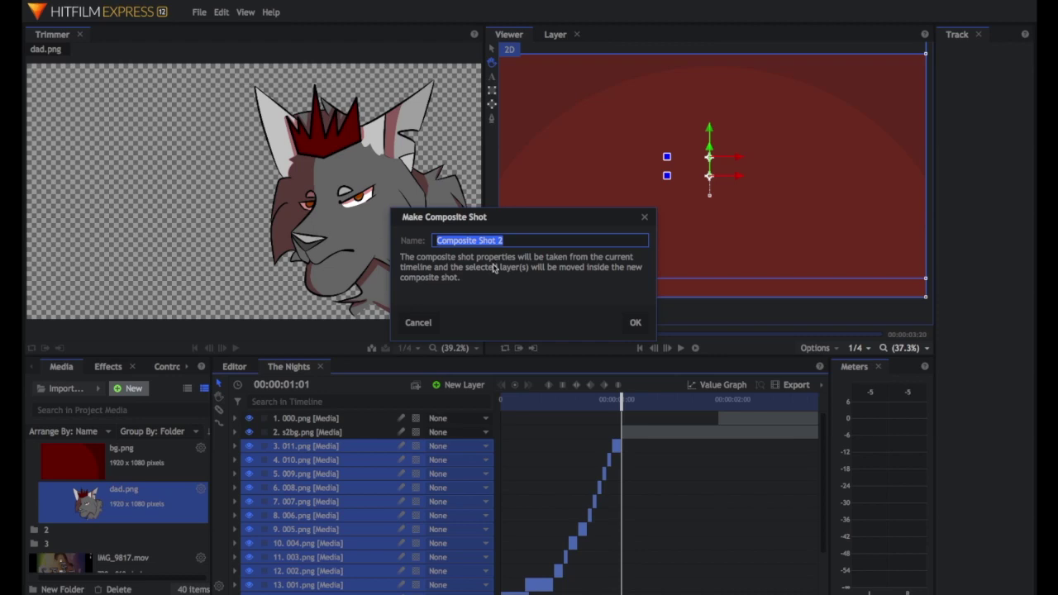
pyautogui.click(645, 322)
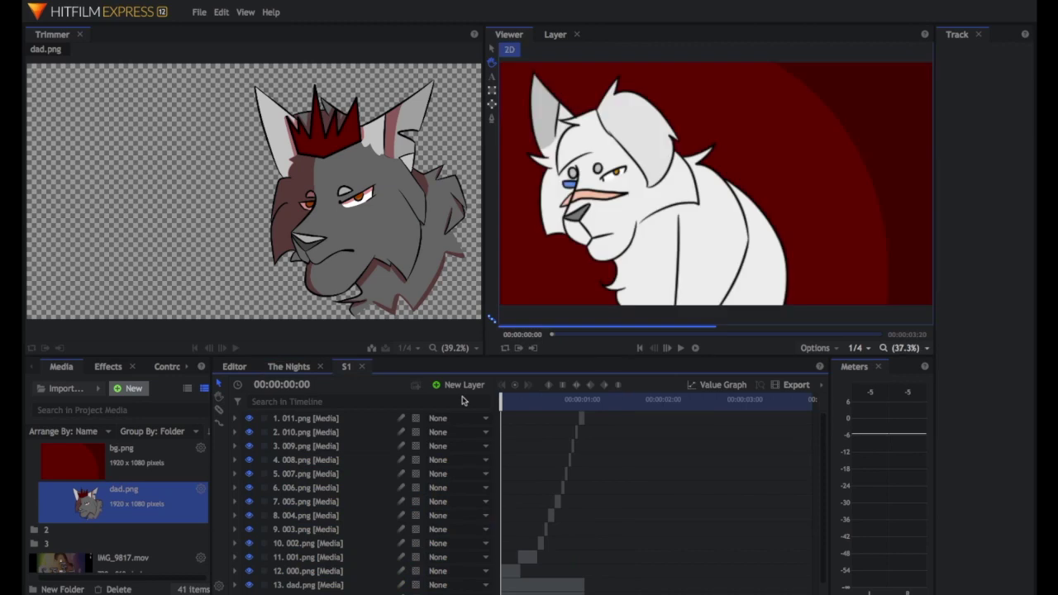
# In The Nights timeline, slice the S1 composite at 00:00:01:01 and delete the part after the cut
pyautogui.click(288, 367)
pyautogui.click(521, 404)
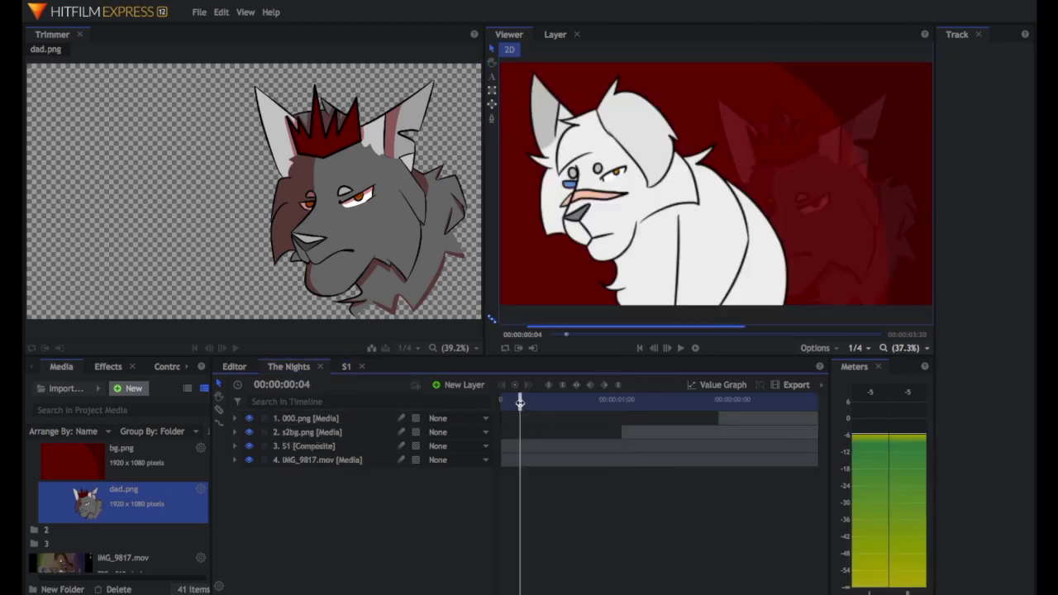
pyautogui.moveTo(615, 402); pyautogui.dragTo(622, 400)
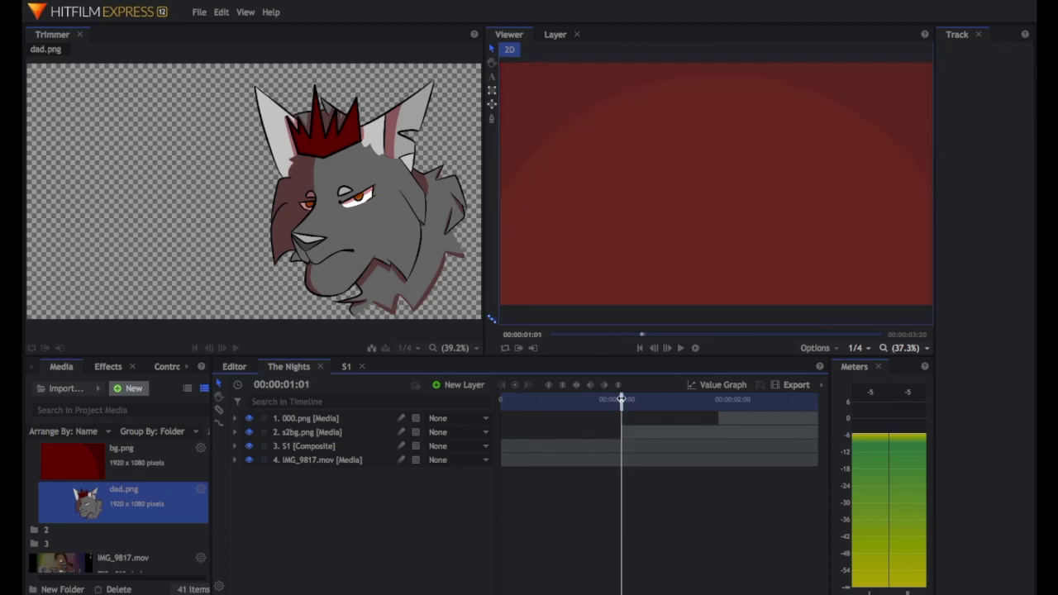
pyautogui.moveTo(645, 424); pyautogui.dragTo(627, 447)
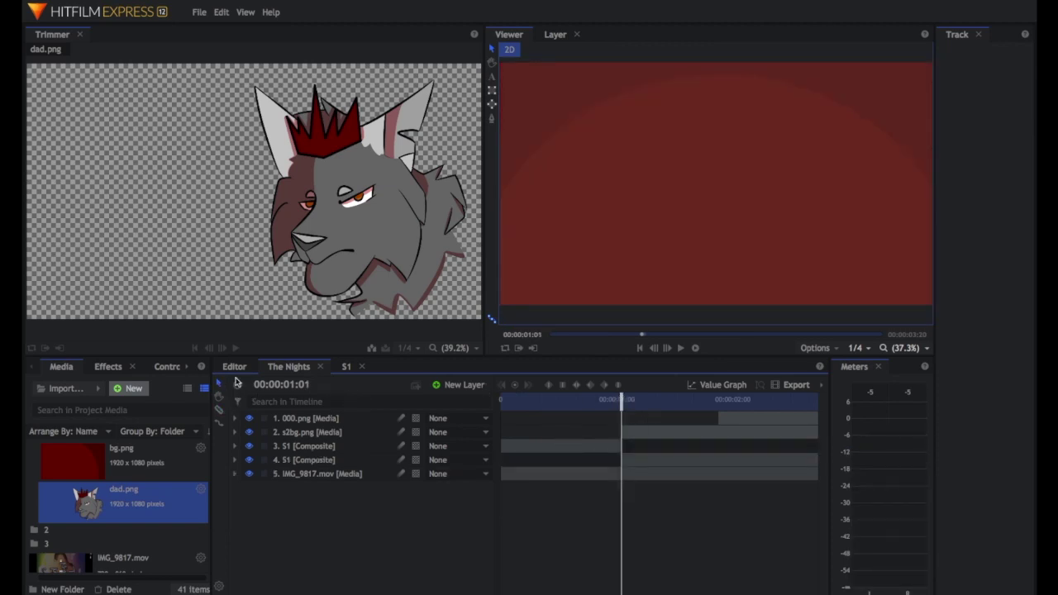
pyautogui.click(659, 457)
pyautogui.press('Delete')
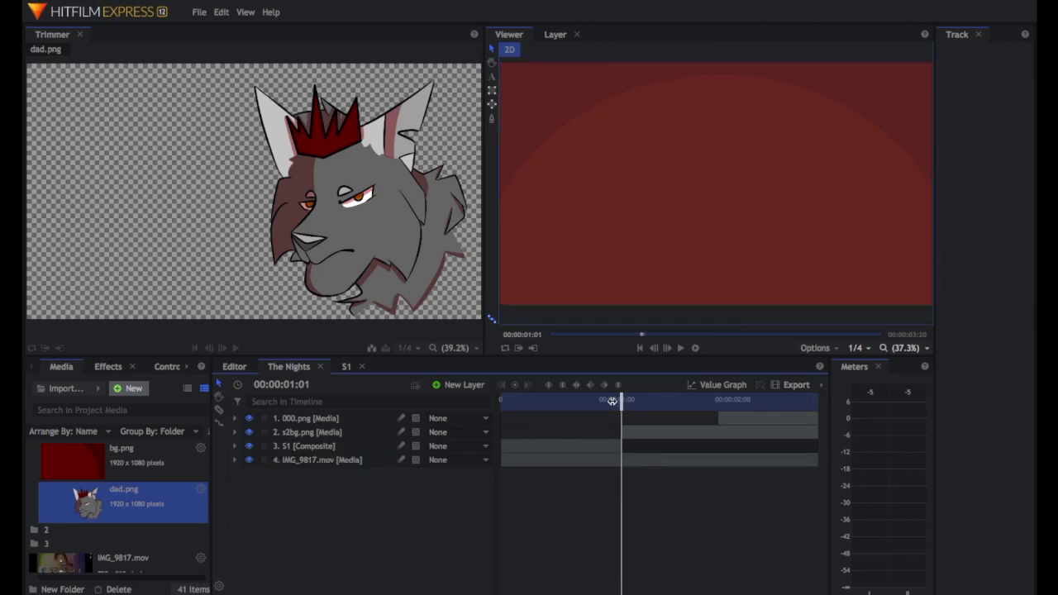
# Play back The Nights from the start to check the trimmed S1 composite, and open S1's own timeline
pyautogui.moveTo(619, 400); pyautogui.dragTo(502, 400)
pyautogui.press('space')
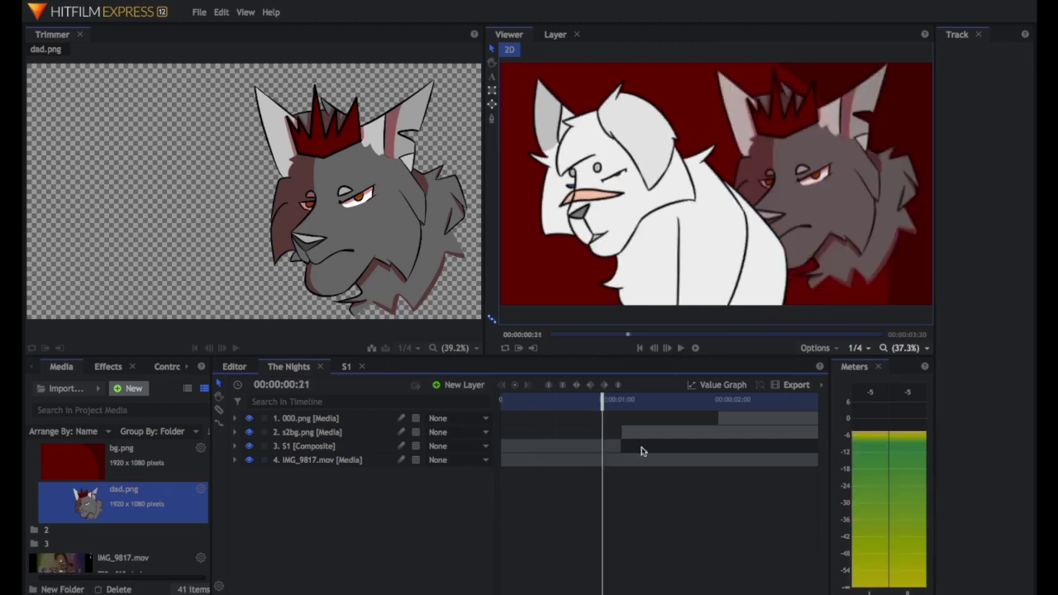
pyautogui.click(346, 366)
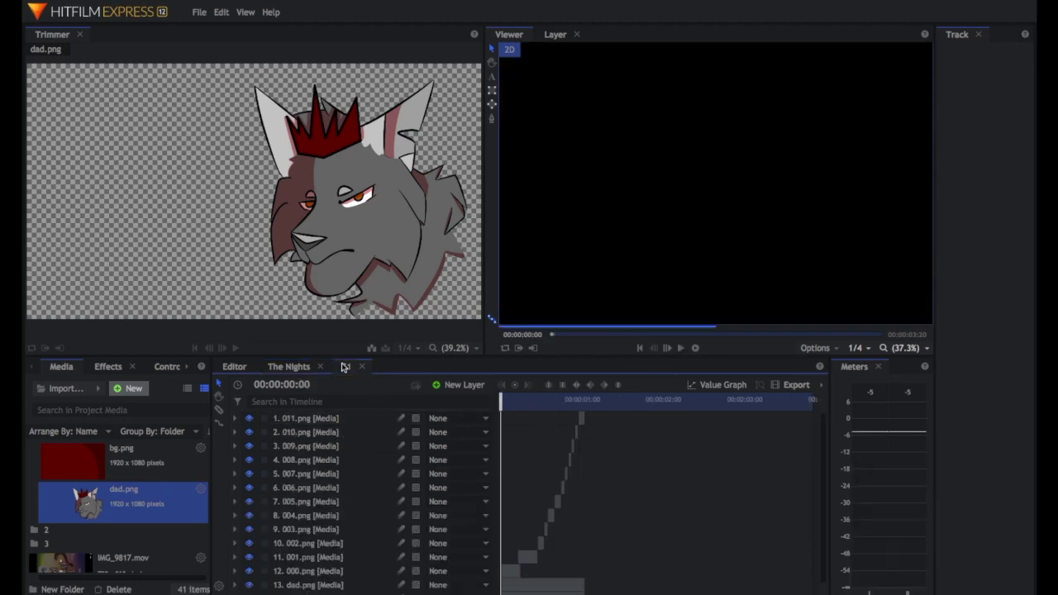
# Look over the layer order and timing inside the S1 composite, and close its timeline
pyautogui.scroll(-1, 645, 509)
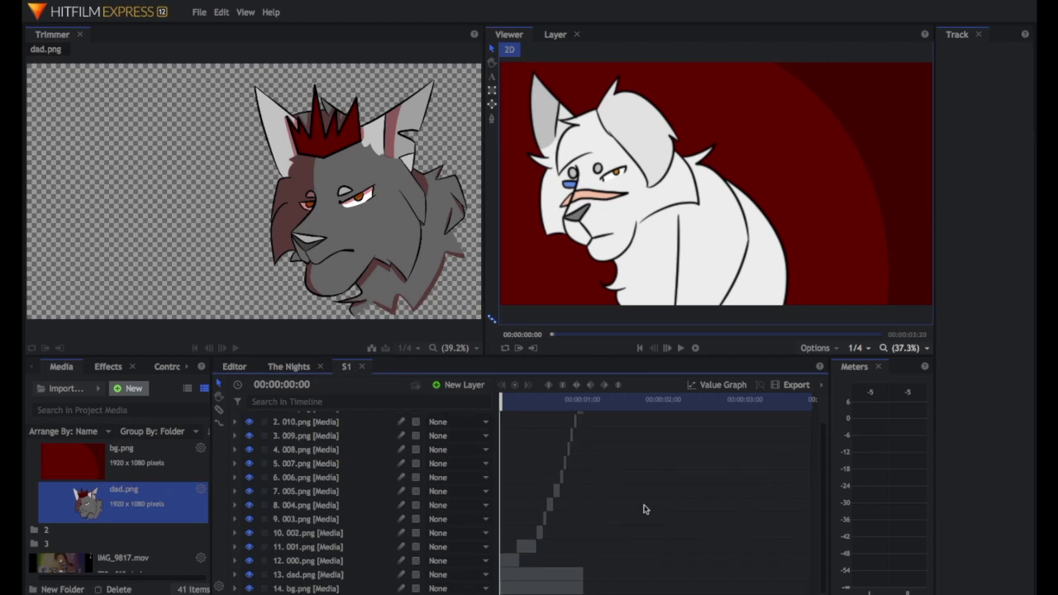
pyautogui.moveTo(514, 406)
pyautogui.mouseDown()
pyautogui.moveTo(566, 406)
pyautogui.moveTo(499, 407)
pyautogui.mouseUp()
pyautogui.scroll(1, 602, 462)
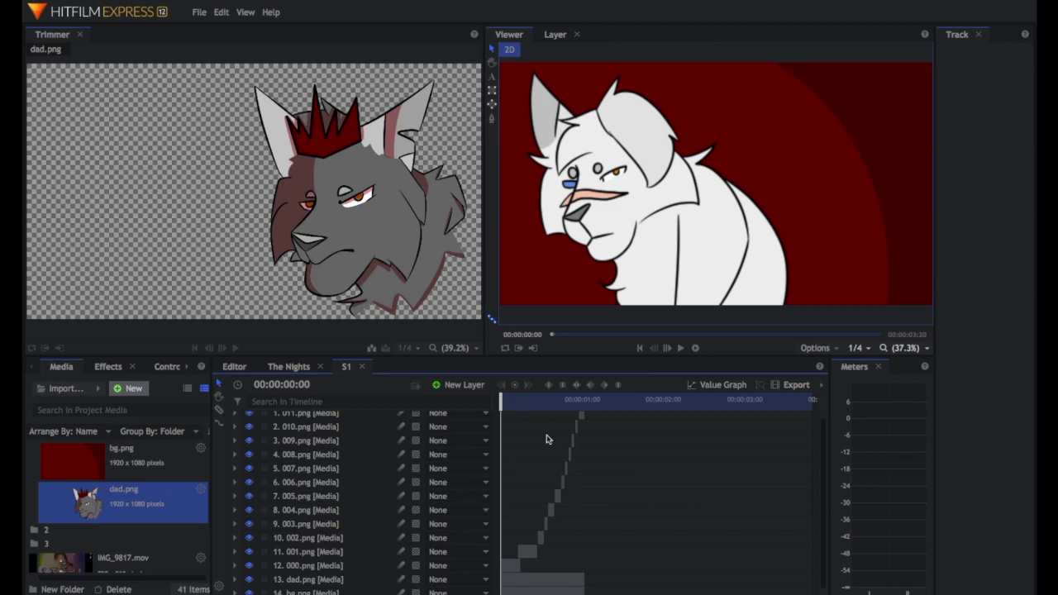
pyautogui.click(363, 367)
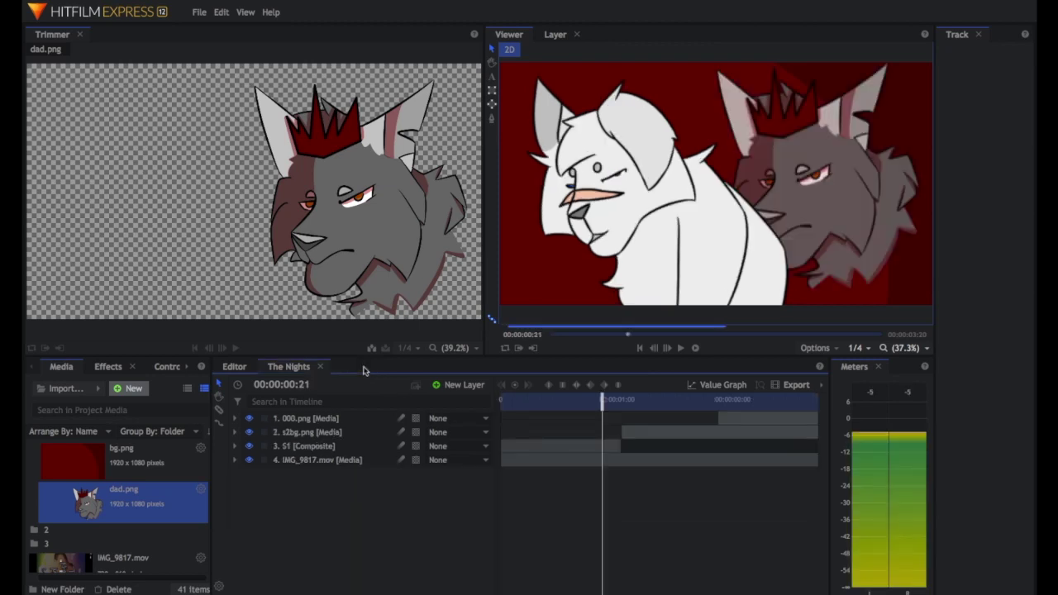
# Reopen the S1 composite from The Nights timeline to view its layers, and close it again
pyautogui.click(309, 447)
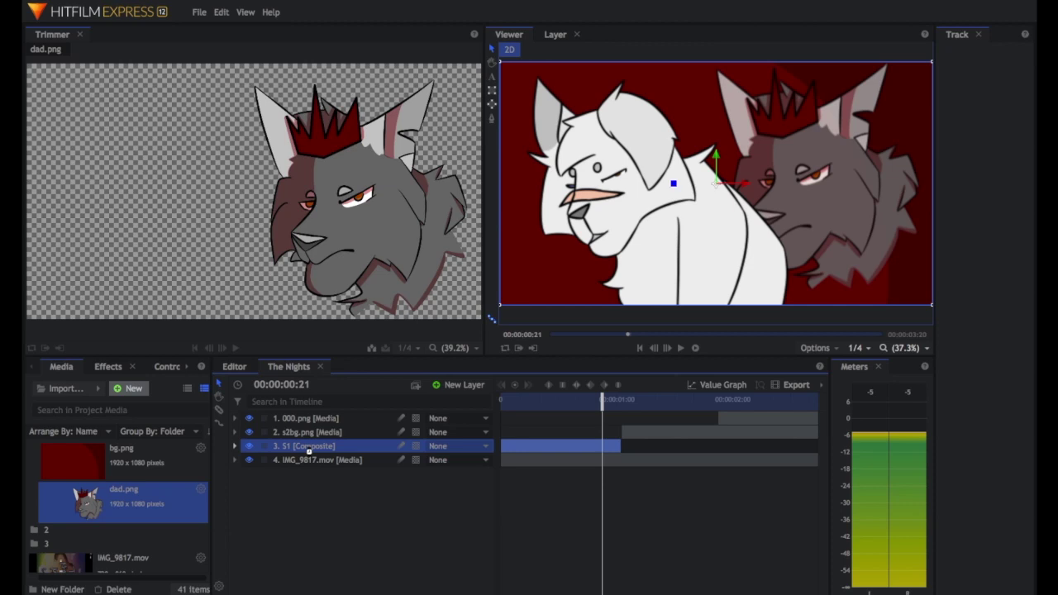
pyautogui.doubleClick(308, 448)
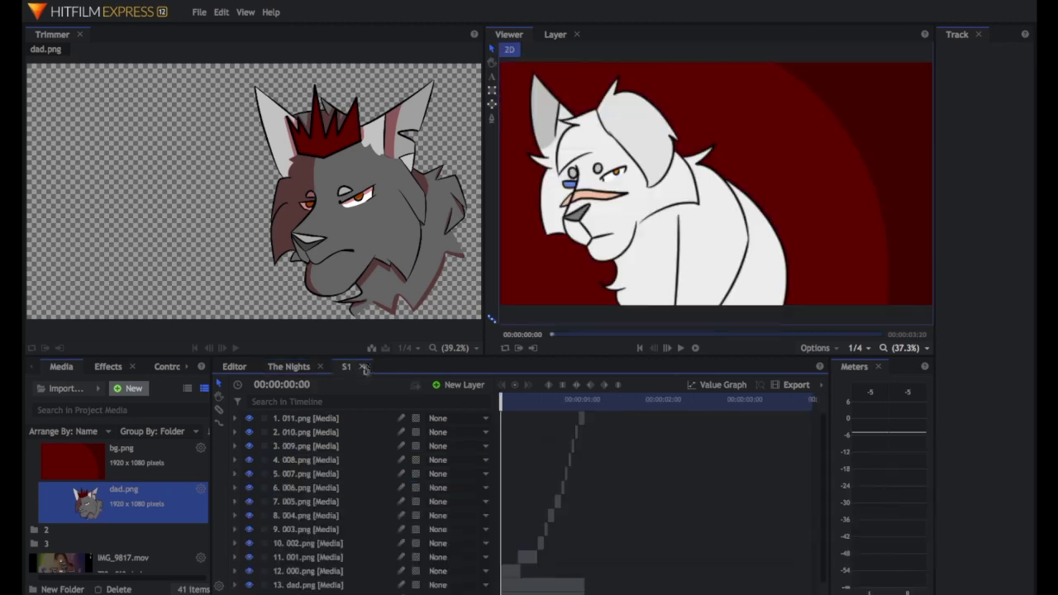
pyautogui.click(363, 367)
# Inspect the S1 composite's transform properties at 00:00:00:06 and collapse the layer again
pyautogui.click(529, 403)
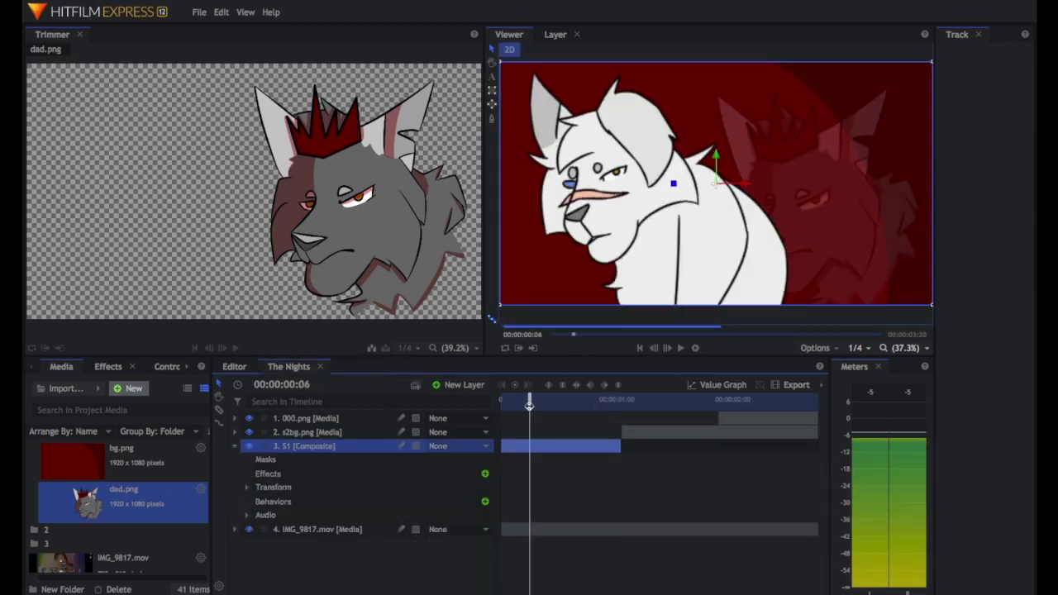
pyautogui.click(247, 487)
pyautogui.moveTo(472, 531)
pyautogui.mouseDown()
pyautogui.moveTo(422, 531)
pyautogui.moveTo(476, 530)
pyautogui.mouseUp()
pyautogui.click(234, 446)
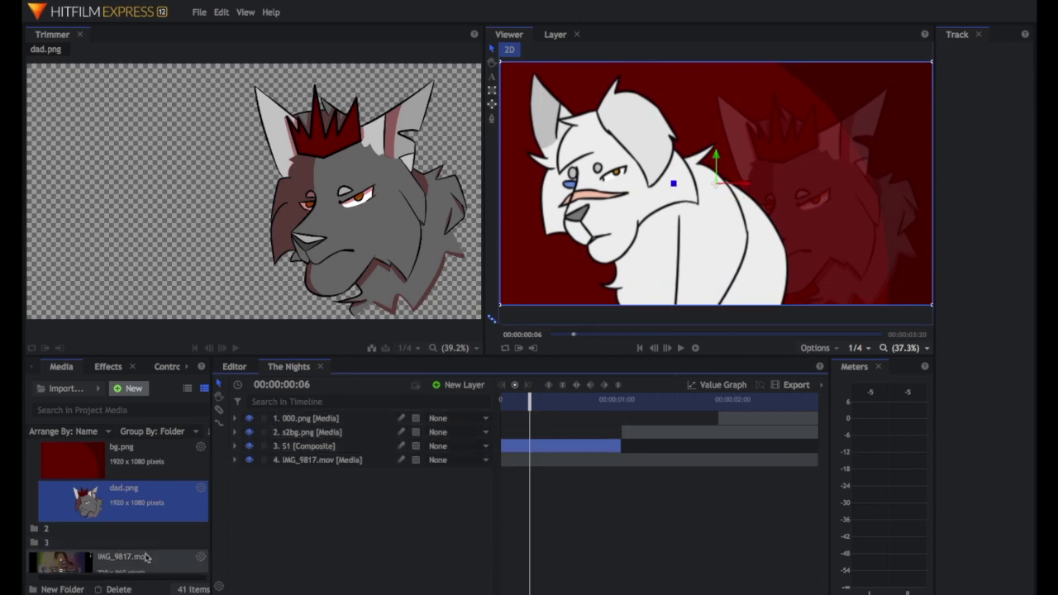
# Collapse folder 1 in the project media
pyautogui.scroll(-8, 73, 495)
pyautogui.scroll(3, 73, 495)
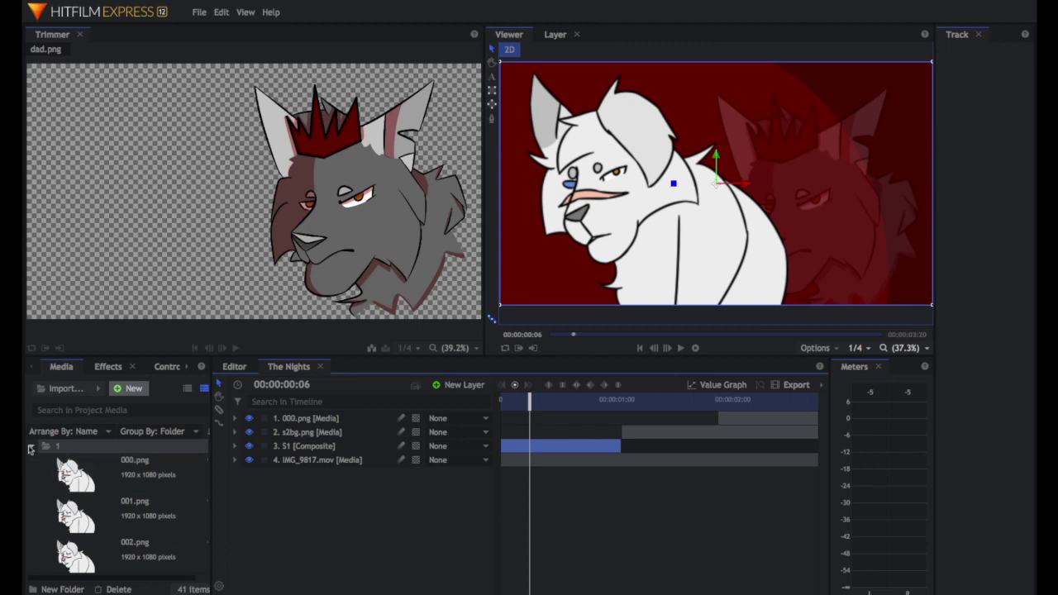
pyautogui.click(32, 447)
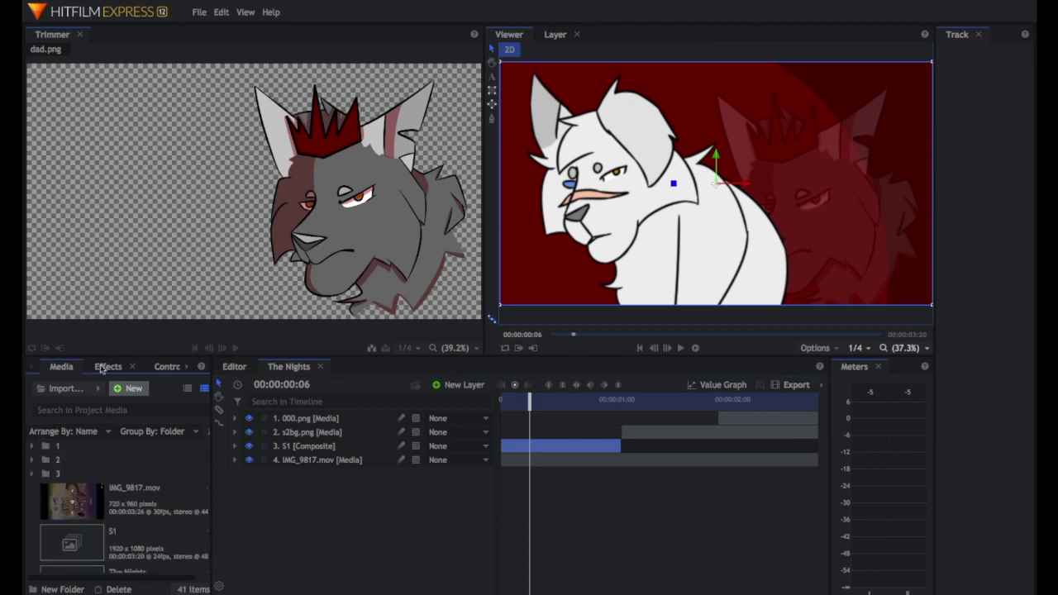
# Examine the available effect categories, including Geometry, Blurs and Audio
pyautogui.click(102, 367)
pyautogui.scroll(-5, 104, 479)
pyautogui.click(33, 488)
pyautogui.scroll(-1, 33, 475)
pyautogui.click(33, 470)
pyautogui.scroll(5, 32, 471)
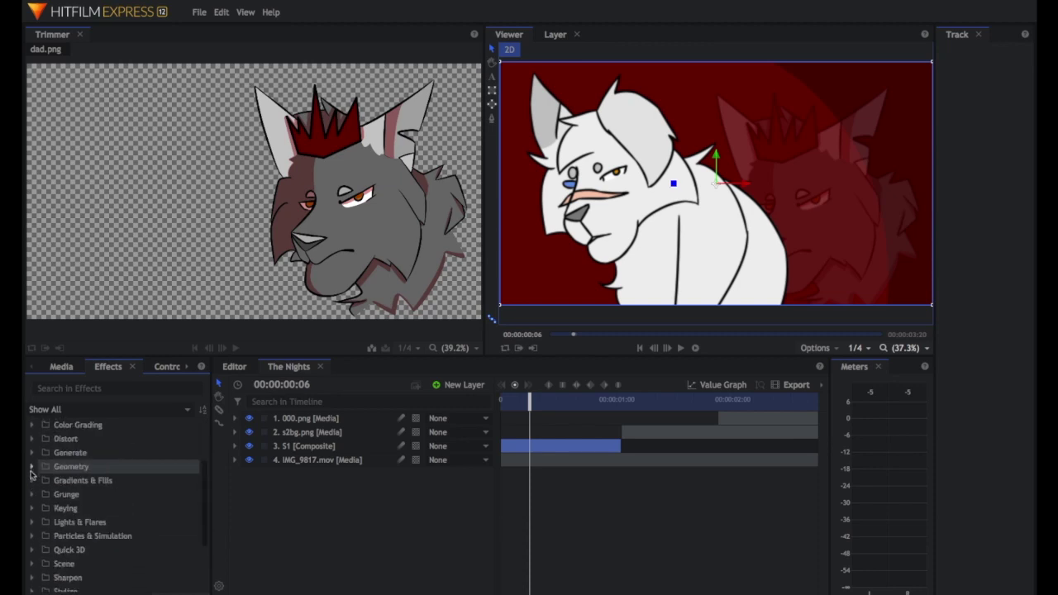
pyautogui.click(31, 468)
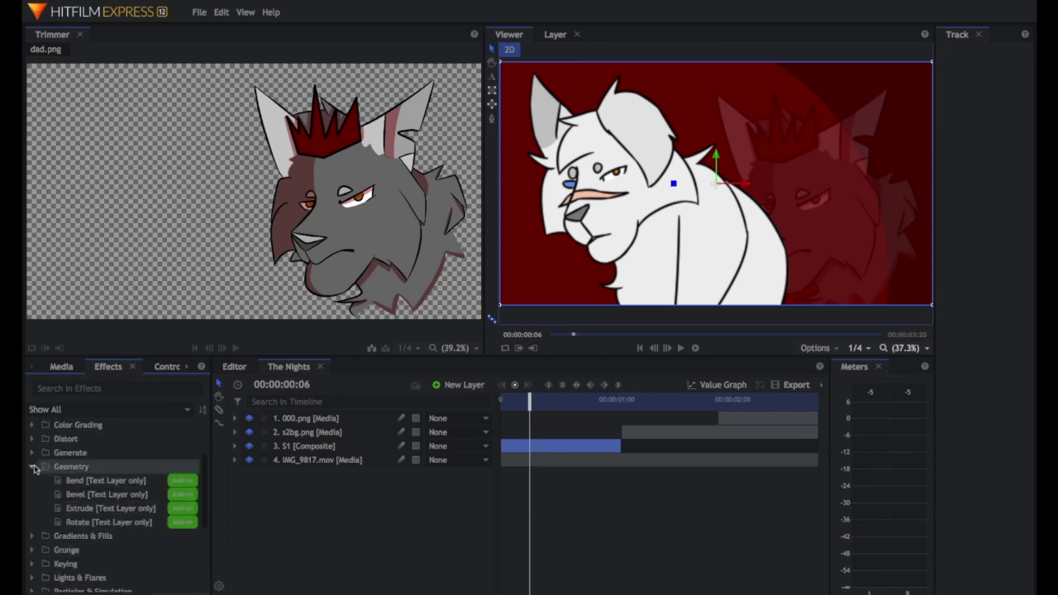
pyautogui.click(34, 467)
pyautogui.scroll(3, 33, 465)
pyautogui.click(33, 460)
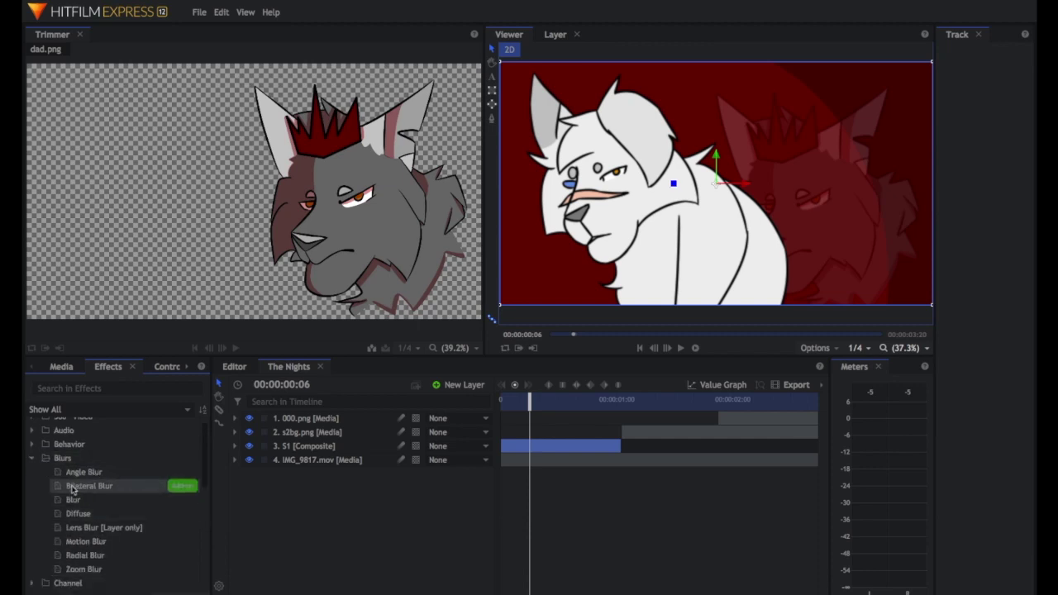
pyautogui.click(32, 459)
pyautogui.scroll(1, 33, 462)
pyautogui.click(32, 465)
pyautogui.click(31, 463)
pyautogui.click(32, 439)
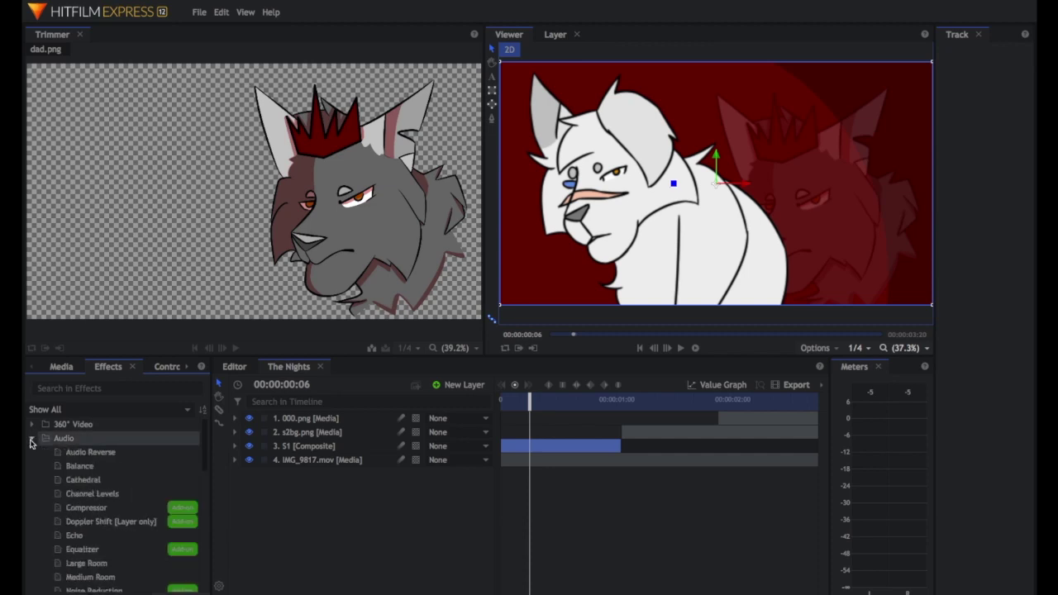
pyautogui.click(31, 439)
pyautogui.scroll(-5, 37, 496)
pyautogui.click(32, 543)
pyautogui.click(31, 543)
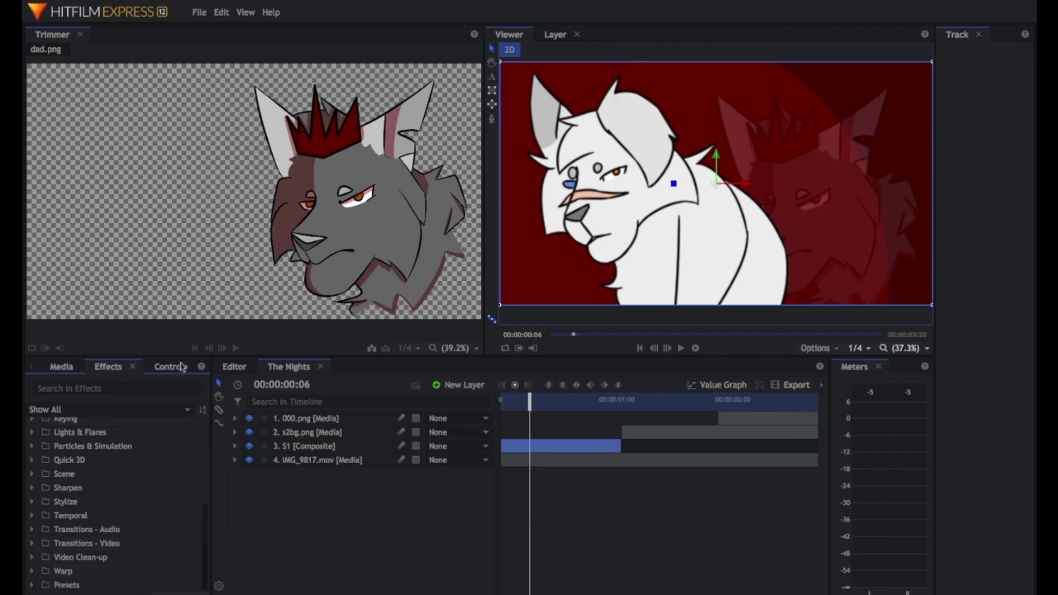
pyautogui.scroll(5, 124, 475)
# Expand folder 2 in the project media and move the playhead to 00:00:01:01, the end of the S1 composite
pyautogui.click(54, 366)
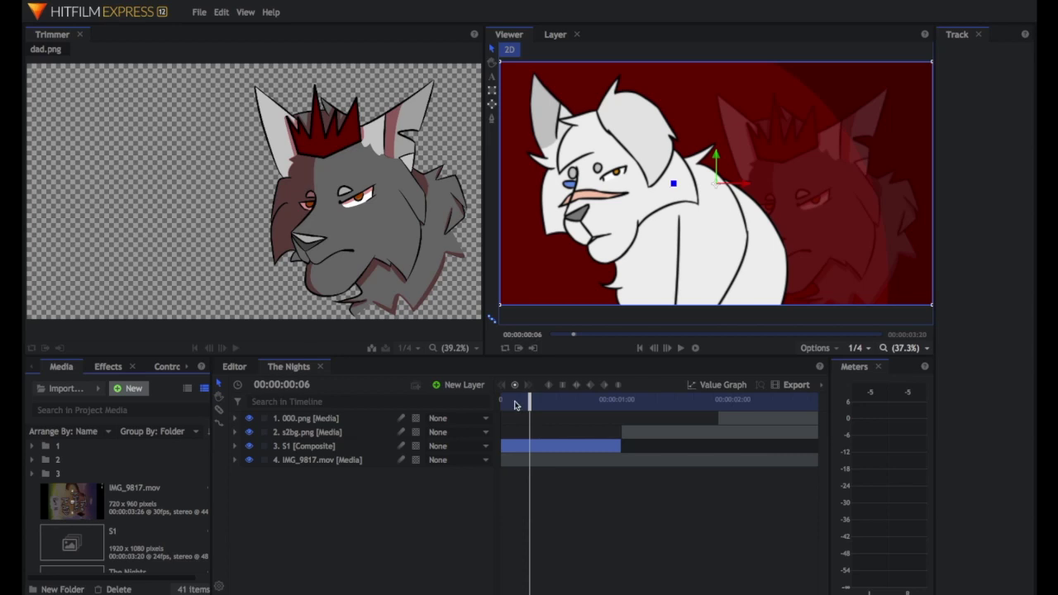
pyautogui.click(566, 403)
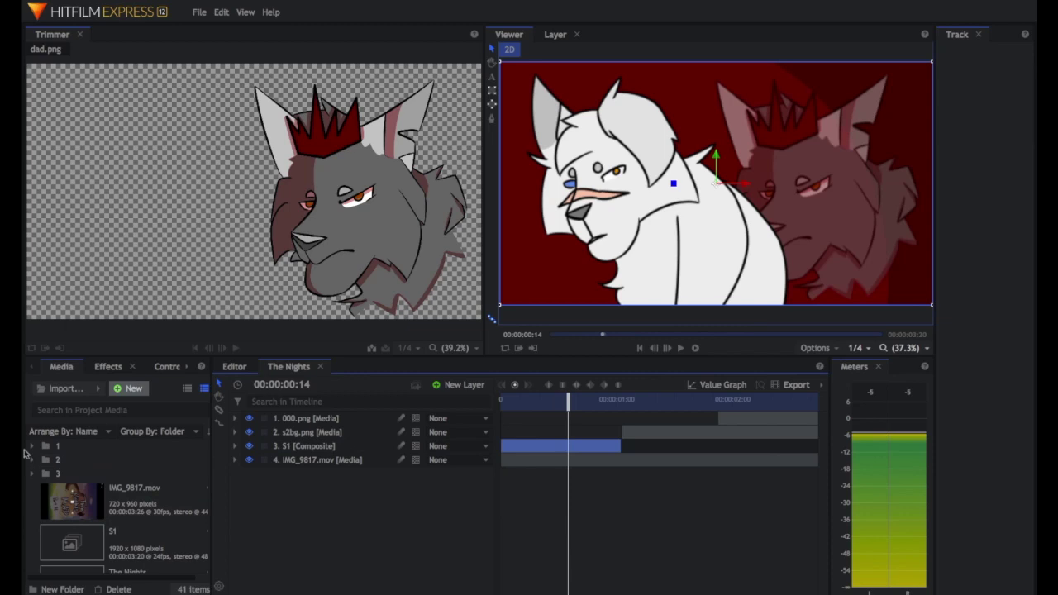
pyautogui.click(31, 460)
pyautogui.scroll(-6, 173, 527)
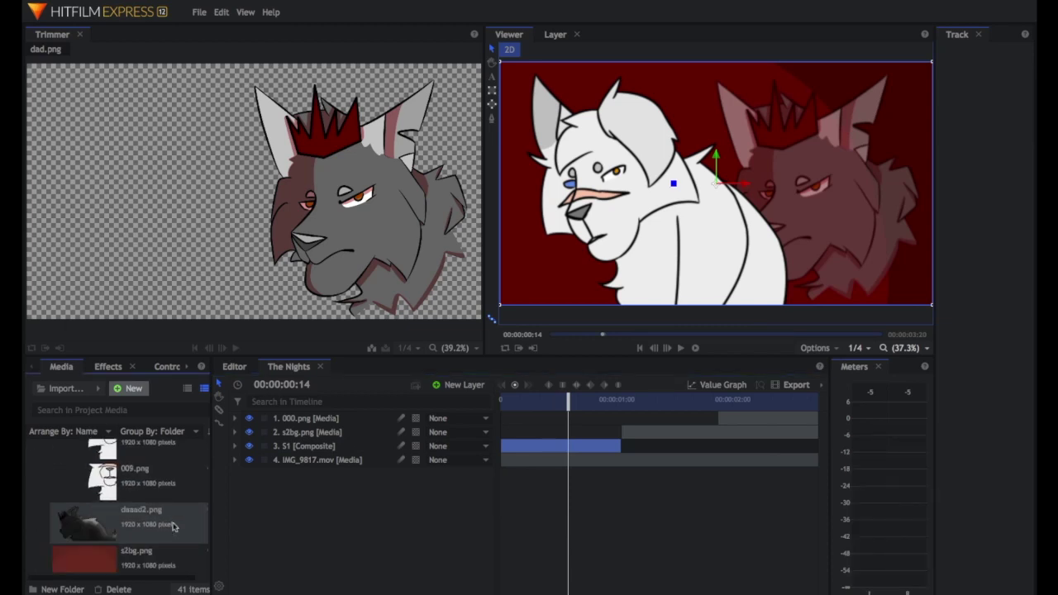
pyautogui.click(619, 403)
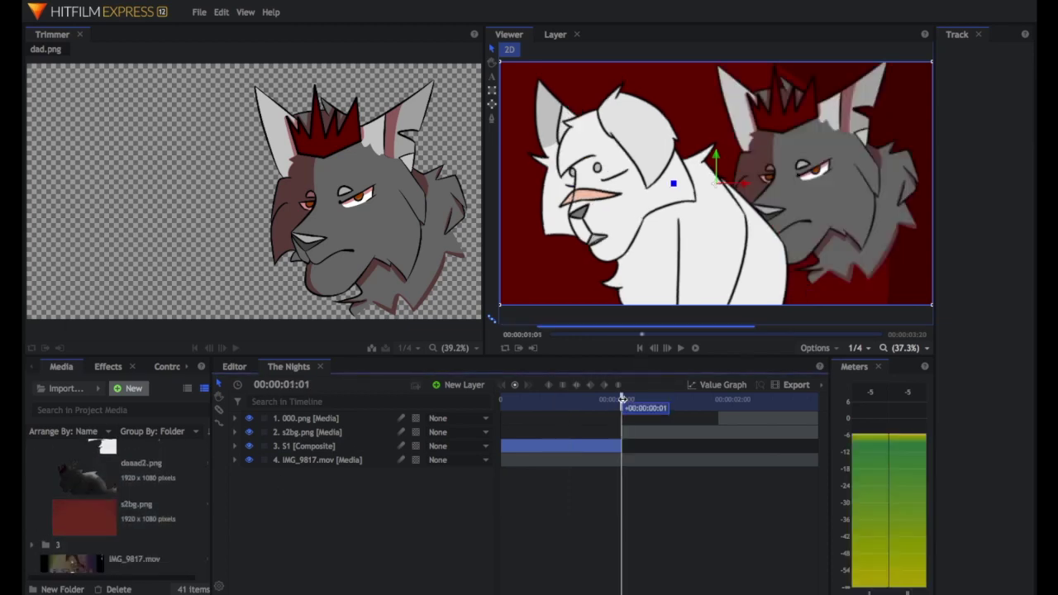
pyautogui.moveTo(727, 594); pyautogui.dragTo(691, 593)
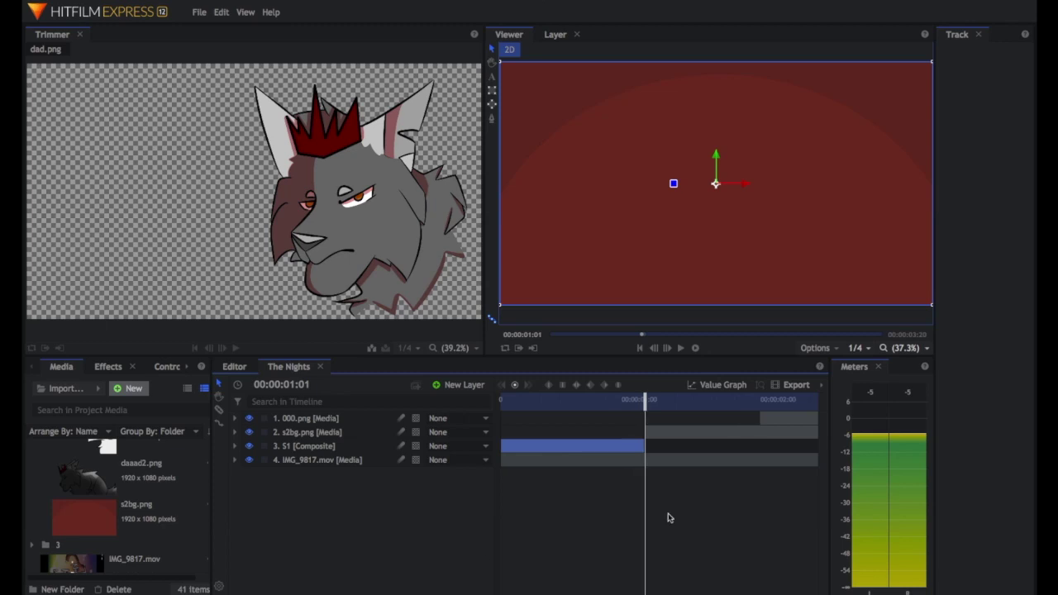
pyautogui.hscroll(3, 668, 518)
pyautogui.scroll(6, 141, 513)
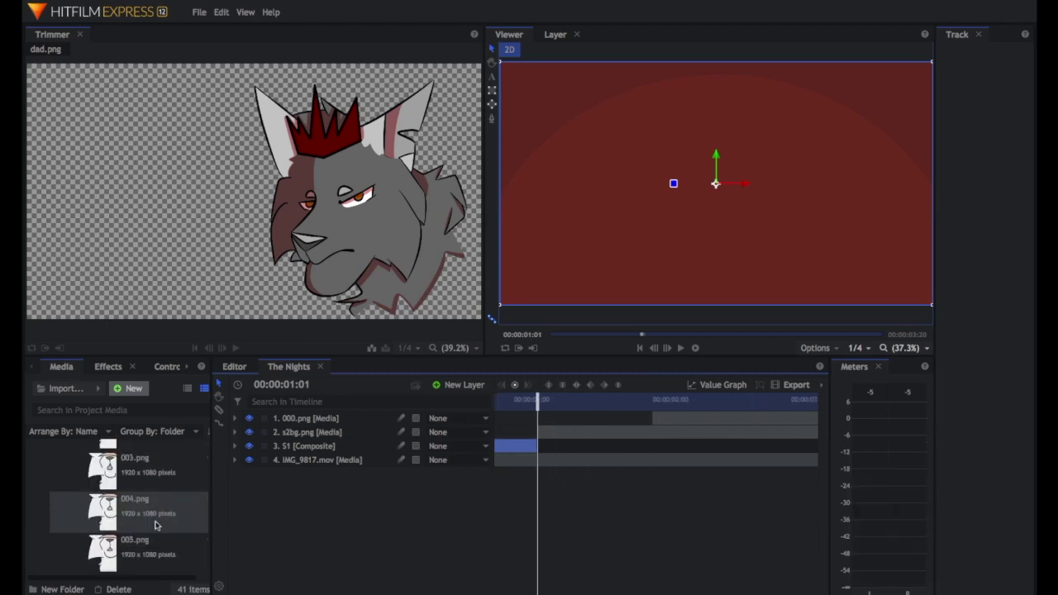
# Preview folder 2's drawings and add 003.png directly above s2bg.png, starting a few frames after 00:00:01:01
pyautogui.click(128, 500)
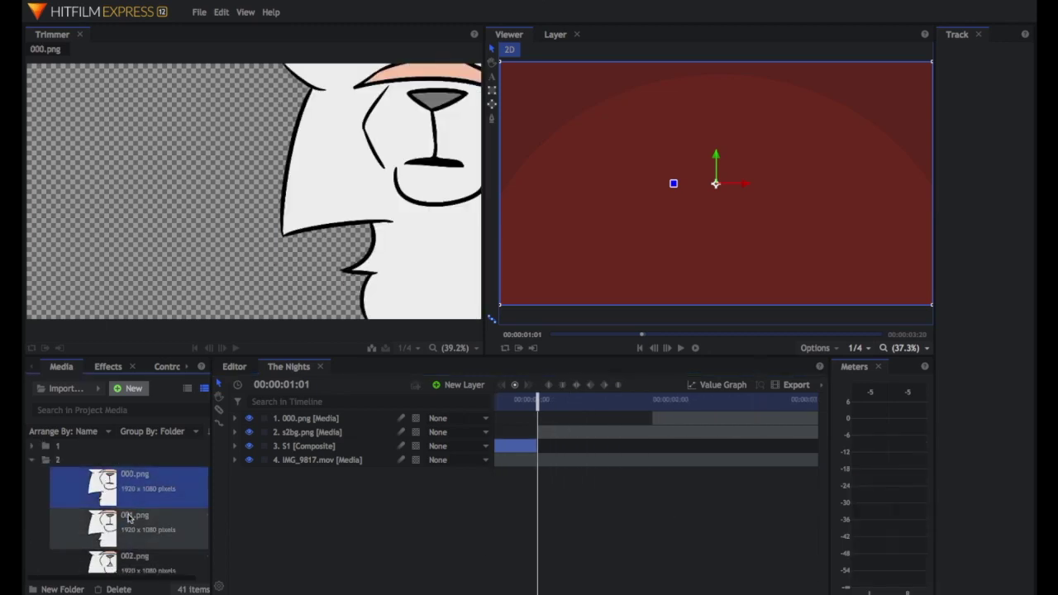
pyautogui.click(129, 517)
pyautogui.scroll(-1, 129, 519)
pyautogui.click(129, 519)
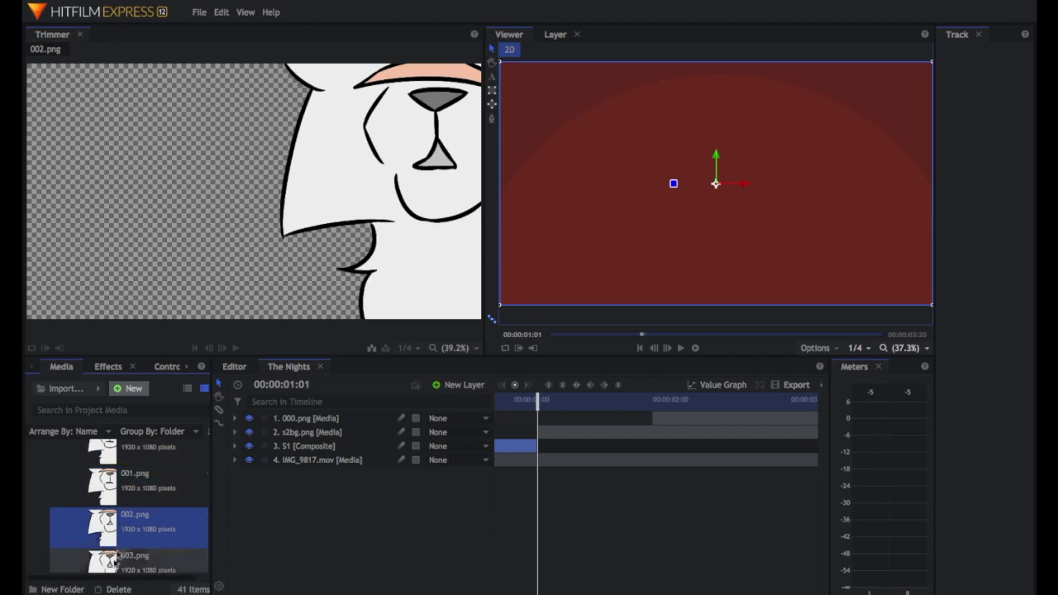
pyautogui.click(124, 556)
pyautogui.moveTo(124, 556); pyautogui.dragTo(562, 436)
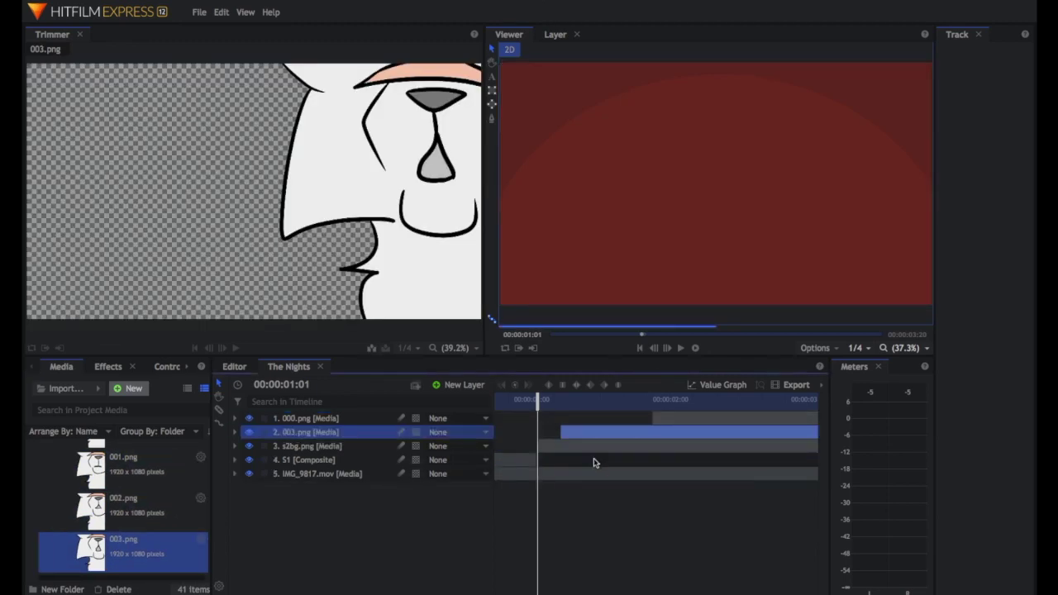
# Play to 00:00:01:15, add 009.png there above 003.png, and trim both so each ends where the following drawing starts
pyautogui.press('space')
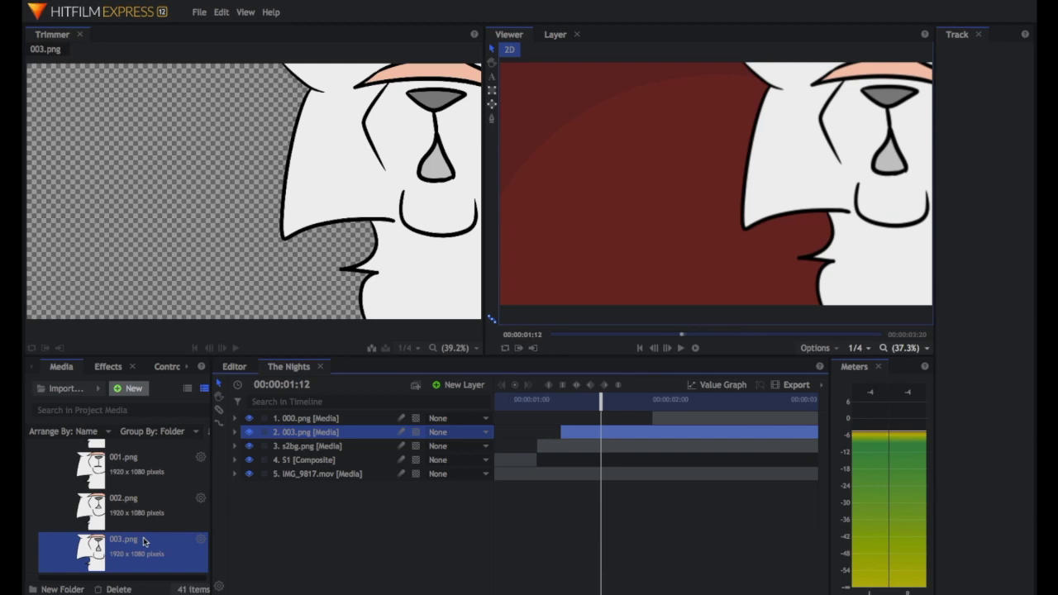
pyautogui.scroll(-3, 138, 543)
pyautogui.scroll(-4, 138, 541)
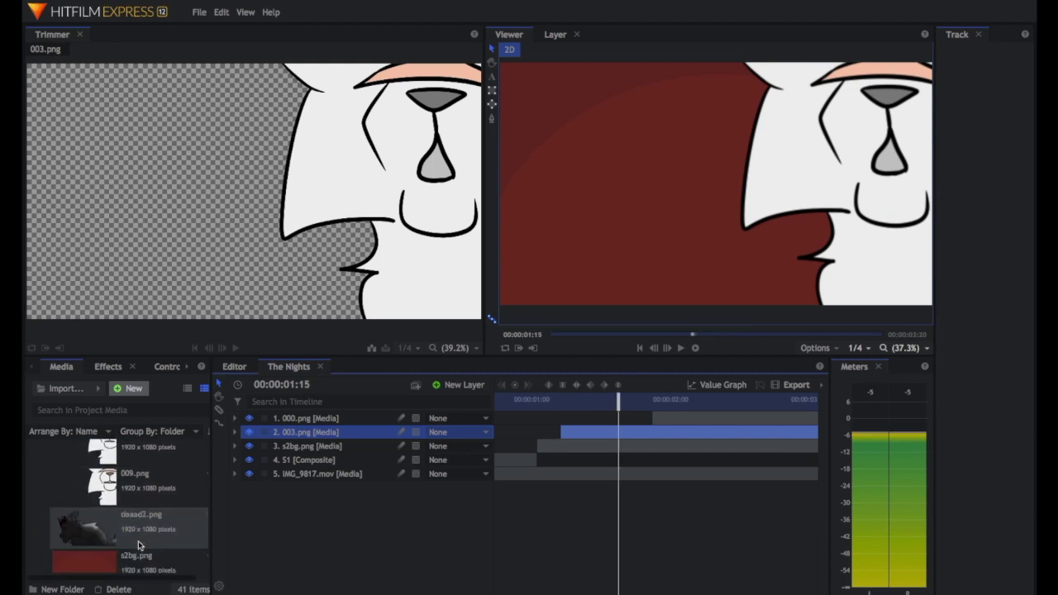
pyautogui.click(124, 497)
pyautogui.moveTo(124, 498); pyautogui.dragTo(620, 432)
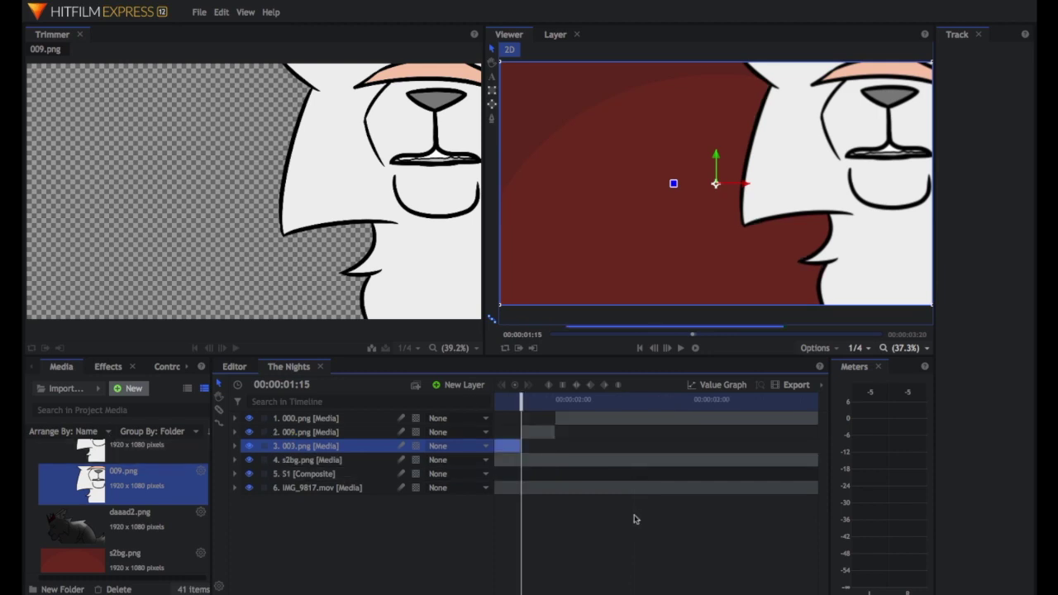
# Add folder 2's 000.png at 00:00:01:01 and 001.png at 00:00:01:03, stacked between s2bg.png and 003.png
pyautogui.hscroll(-5, 635, 520)
pyautogui.click(639, 401)
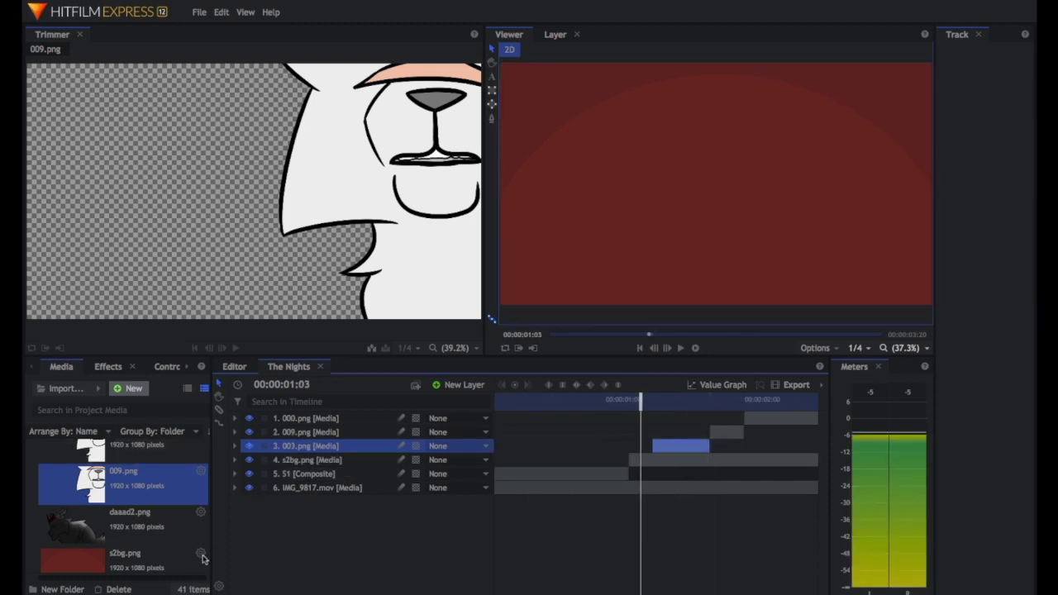
pyautogui.scroll(5, 124, 512)
pyautogui.moveTo(124, 484); pyautogui.dragTo(628, 457)
pyautogui.moveTo(130, 524); pyautogui.dragTo(640, 455)
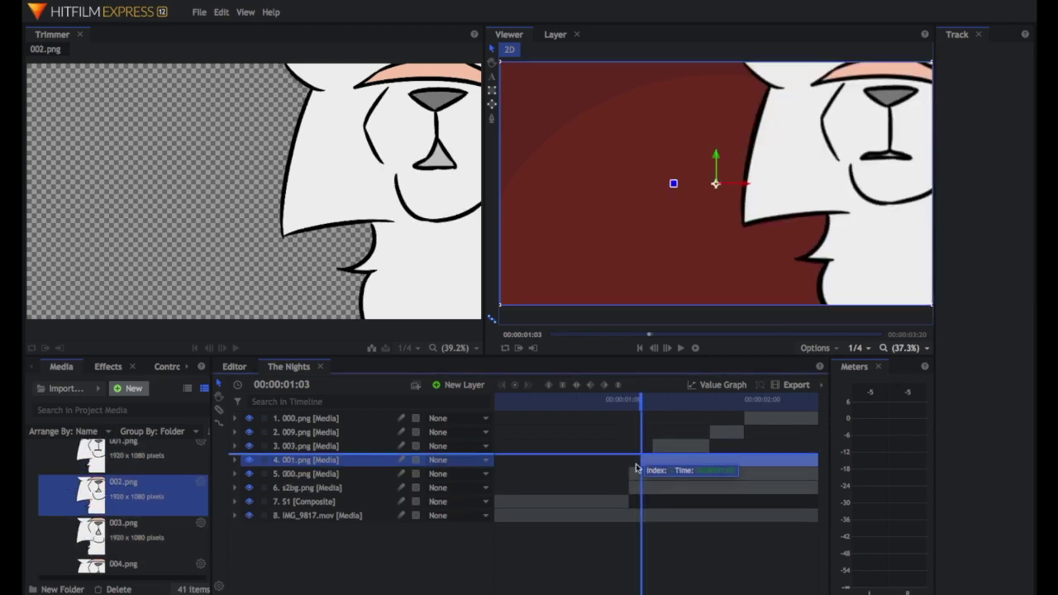
# Add 002.png and 004.png through 008.png in staggered order around 003.png, and shift 008.png two frames
pyautogui.moveTo(132, 545); pyautogui.dragTo(626, 441)
pyautogui.moveTo(168, 536); pyautogui.dragTo(623, 442)
pyautogui.moveTo(148, 545); pyautogui.dragTo(652, 446)
pyautogui.moveTo(133, 525); pyautogui.dragTo(550, 441)
pyautogui.moveTo(589, 445); pyautogui.dragTo(615, 445)
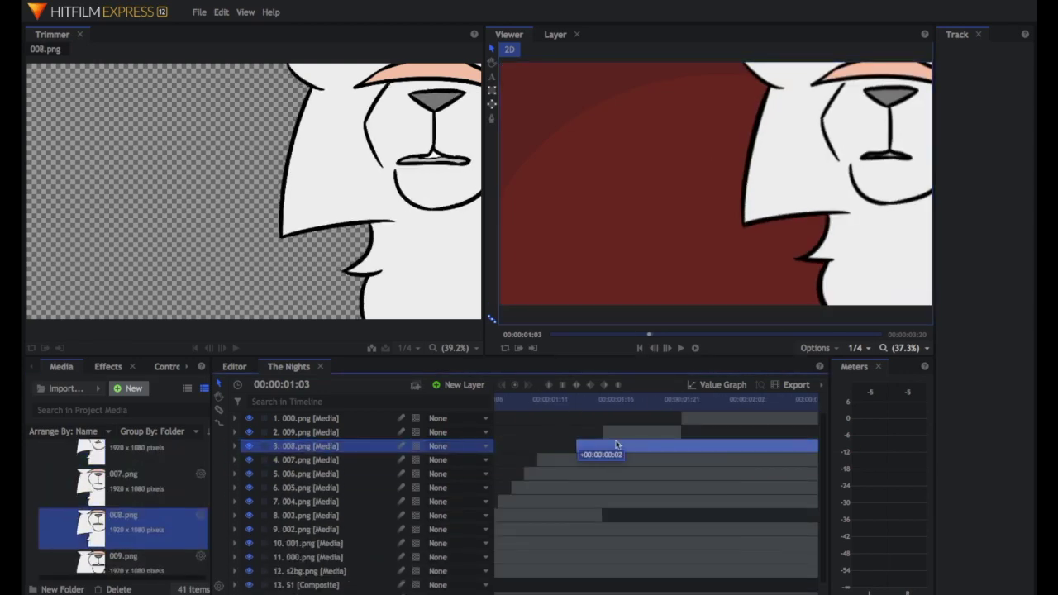
# Trim the drawings from 000.png to 008.png so each ends where the next starts, and play back the sequence
pyautogui.press('space')
pyautogui.press('space')
pyautogui.click(662, 435)
pyautogui.moveTo(814, 529); pyautogui.dragTo(583, 529)
pyautogui.moveTo(737, 470); pyautogui.dragTo(673, 461)
pyautogui.press('space')
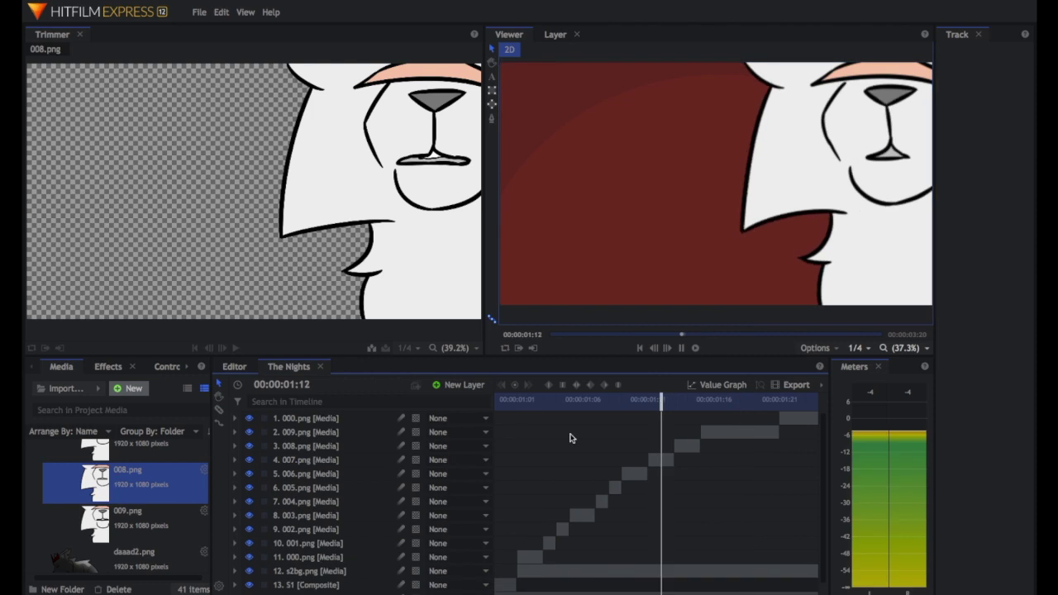
pyautogui.press('space')
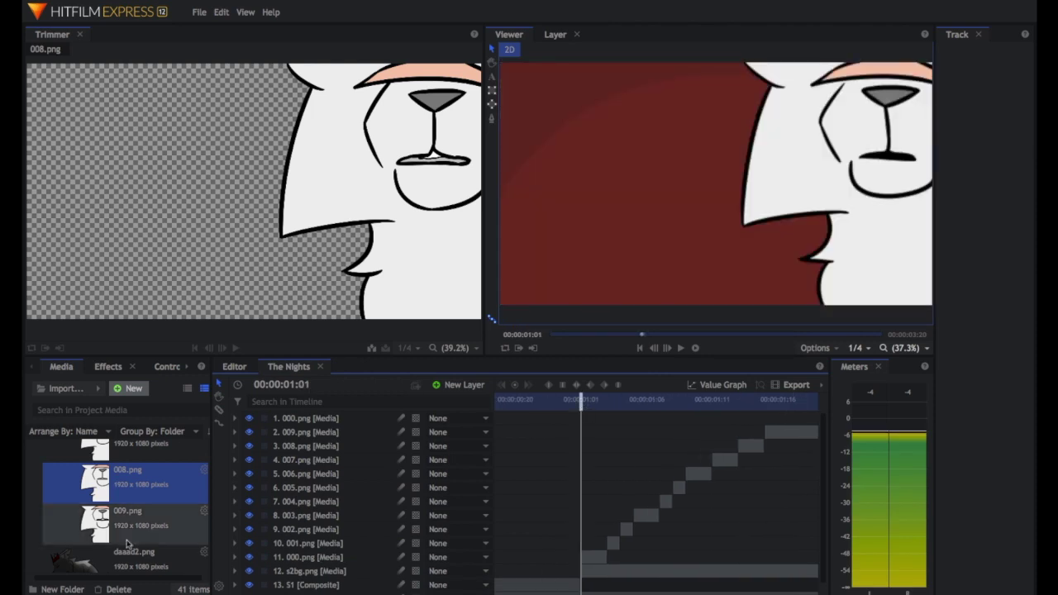
# Place daaad2.png at 00:00:01:01 between 000.png and s2bg.png, and keyframe its position there slightly lower
pyautogui.scroll(-1, 128, 543)
pyautogui.moveTo(124, 516); pyautogui.dragTo(592, 564)
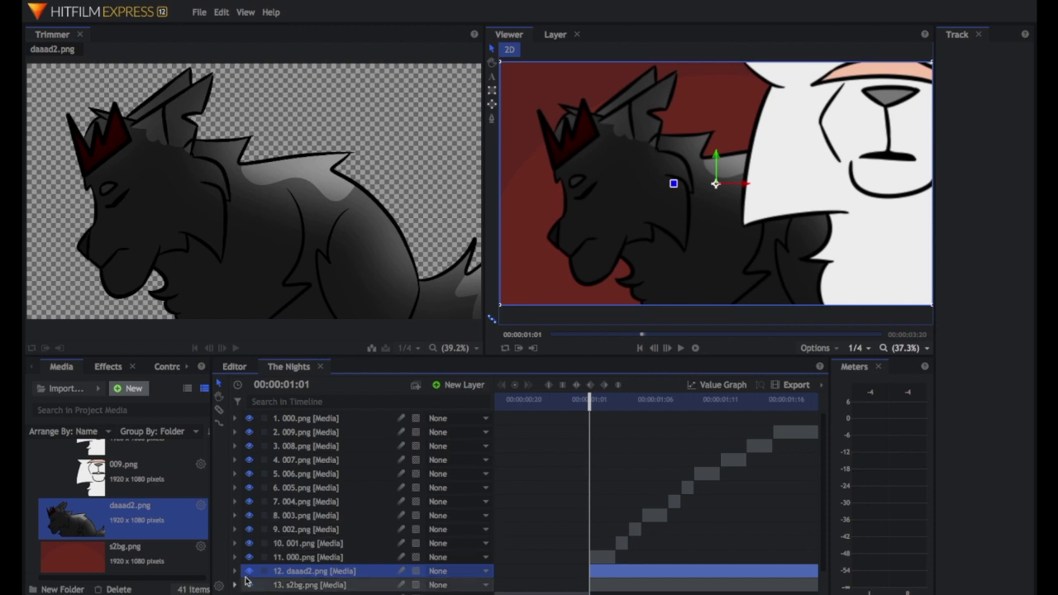
pyautogui.scroll(-3, 346, 538)
pyautogui.click(245, 535)
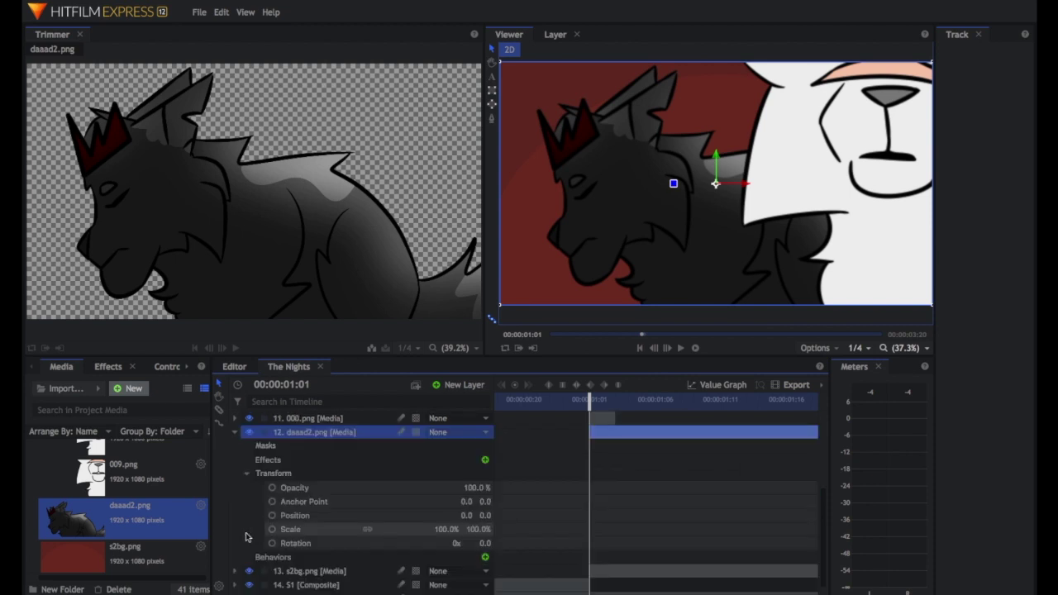
pyautogui.click(273, 516)
pyautogui.moveTo(486, 516); pyautogui.dragTo(431, 515)
# Keyframe daaad2.png's vertical position at 0 at 00:00:01:21, the start of the next scene's 000.png
pyautogui.hscroll(3, 718, 506)
pyautogui.scroll(5, 718, 506)
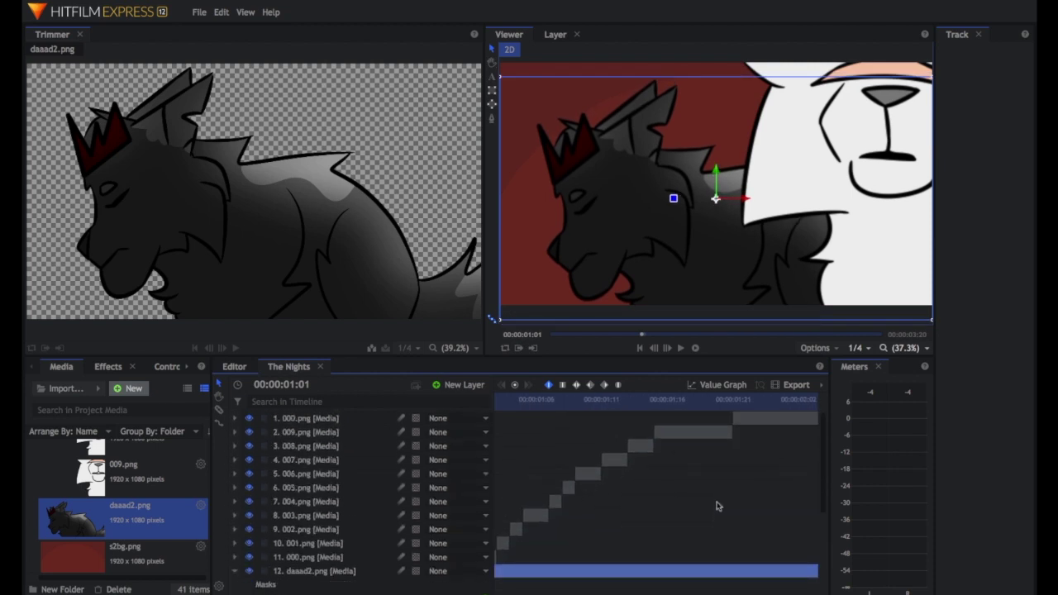
pyautogui.hscroll(3, 716, 504)
pyautogui.click(632, 407)
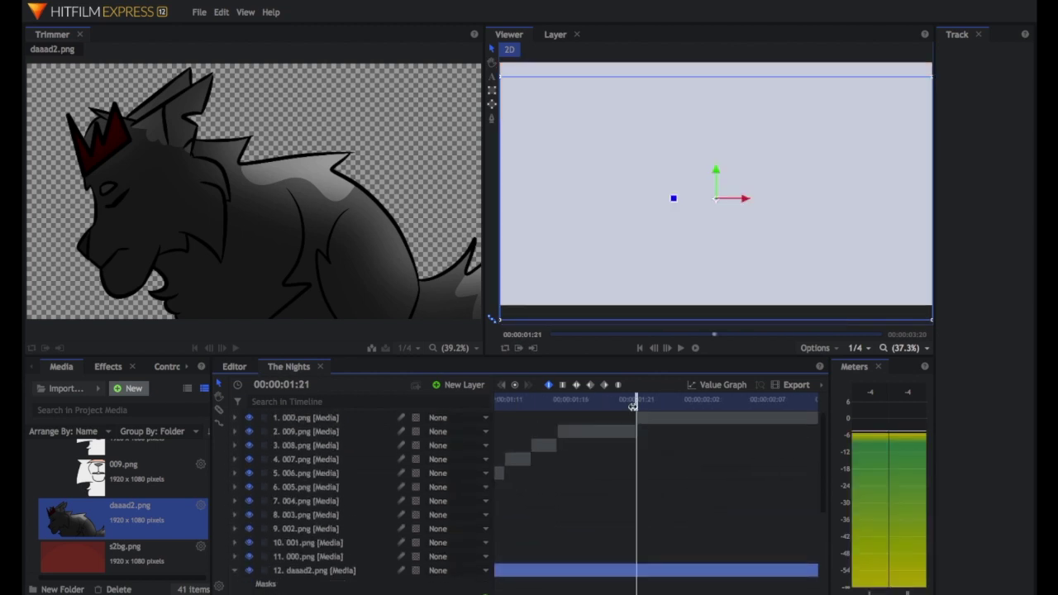
pyautogui.scroll(-3, 427, 544)
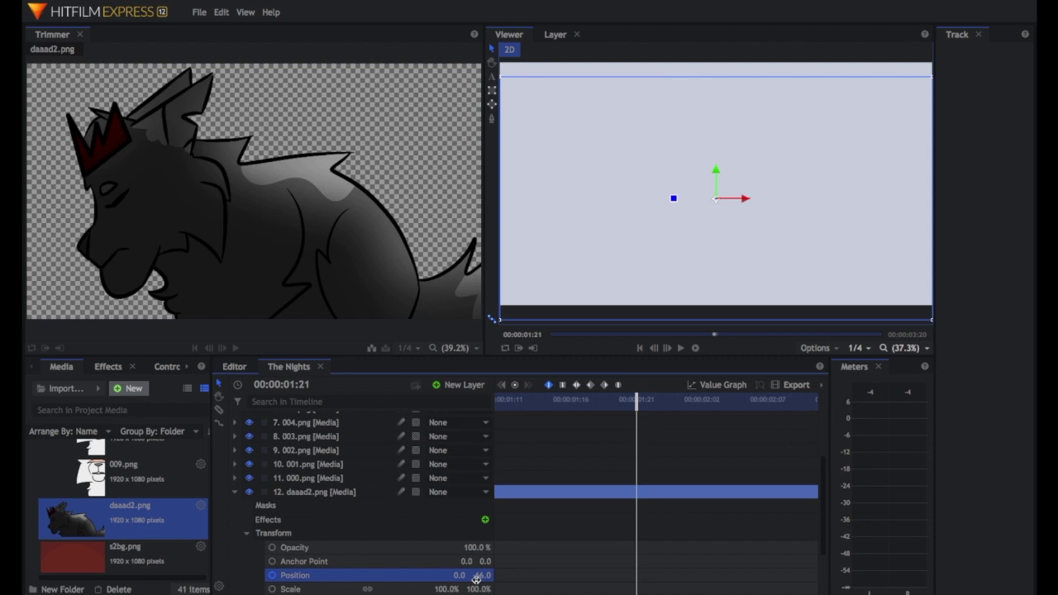
pyautogui.write('0')
pyautogui.press('Return')
# Play back daaad2.png's upward movement through the second scene, and collapse its layer properties
pyautogui.hscroll(-2, 648, 492)
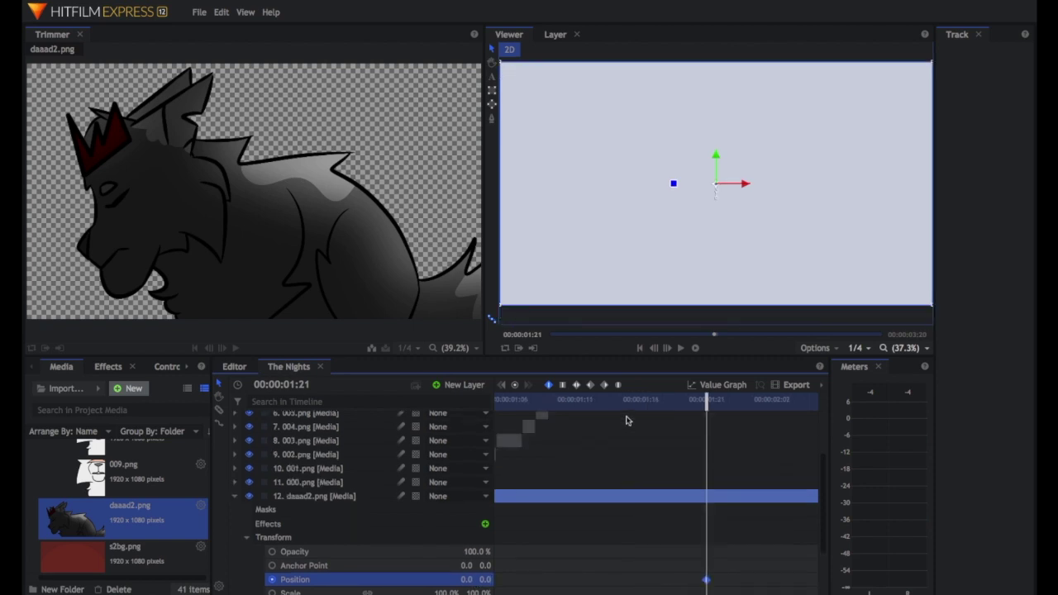
pyautogui.click(616, 406)
pyautogui.click(575, 402)
pyautogui.press('space')
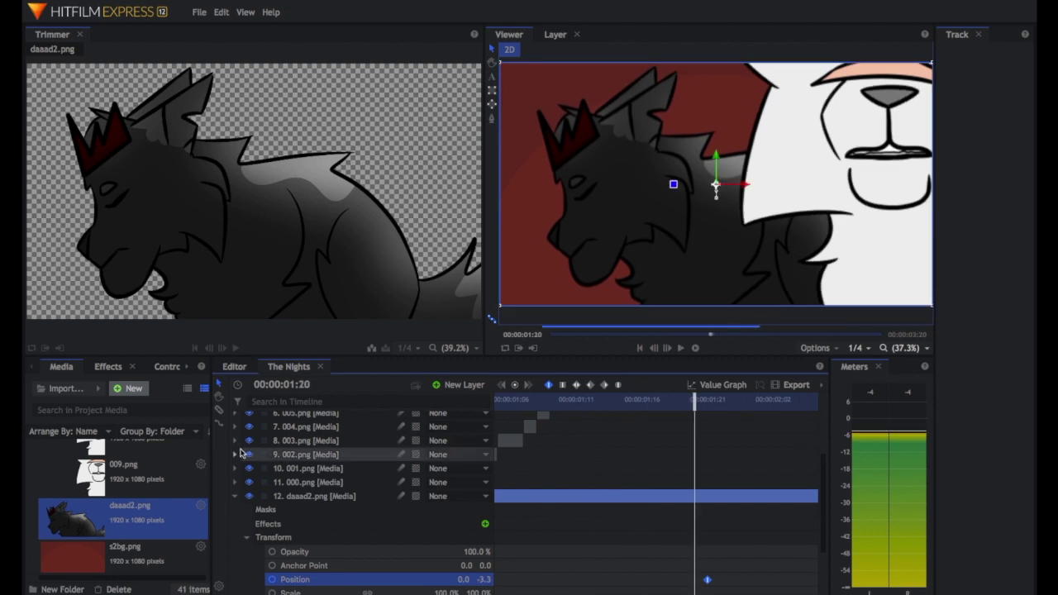
pyautogui.click(235, 496)
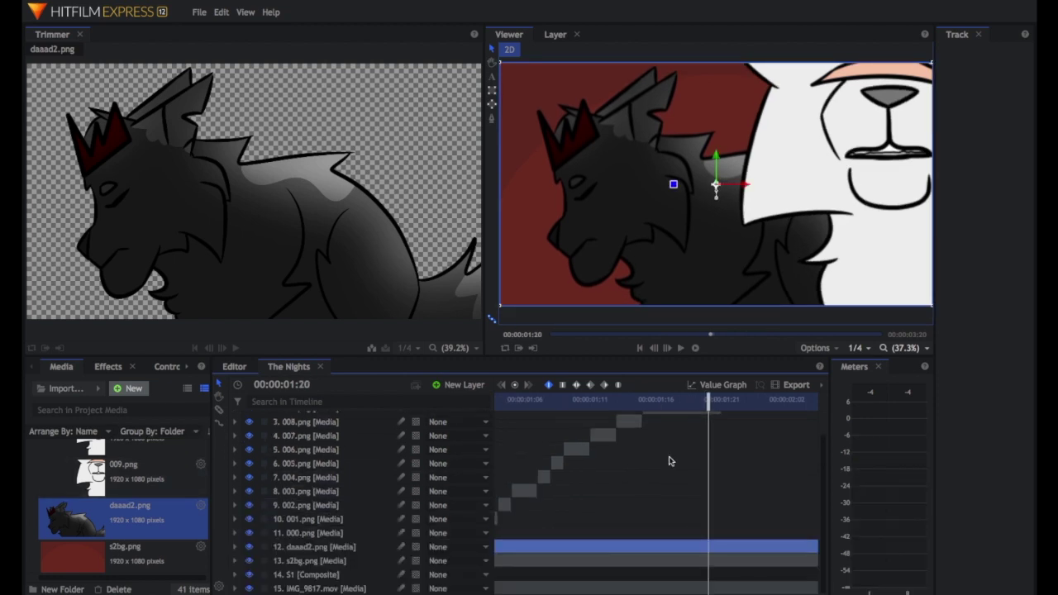
# Slice s2bg.png and daaad2.png at 00:00:01:21 and delete the pieces after the cut
pyautogui.hscroll(-3, 670, 462)
pyautogui.scroll(1, 671, 461)
pyautogui.hscroll(4, 671, 462)
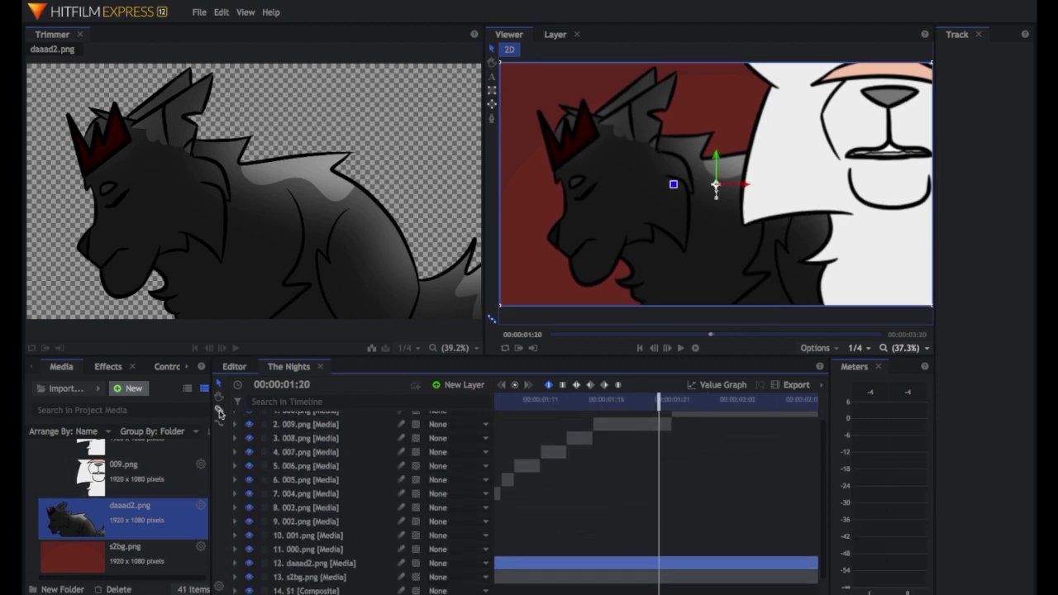
pyautogui.click(670, 572)
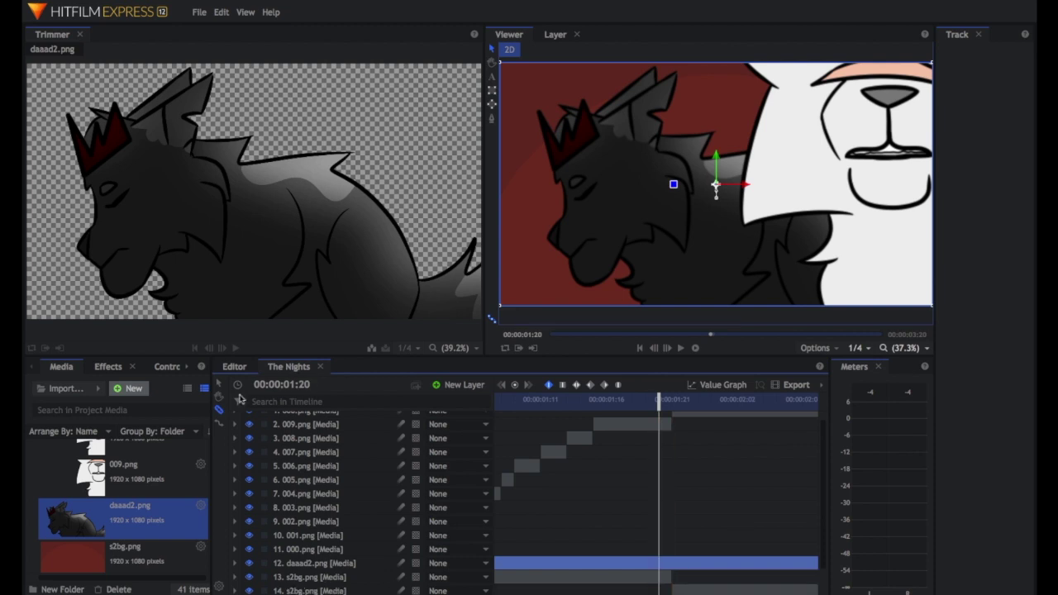
pyautogui.hscroll(-3, 733, 581)
pyautogui.scroll(-2, 733, 580)
pyautogui.hscroll(1, 732, 581)
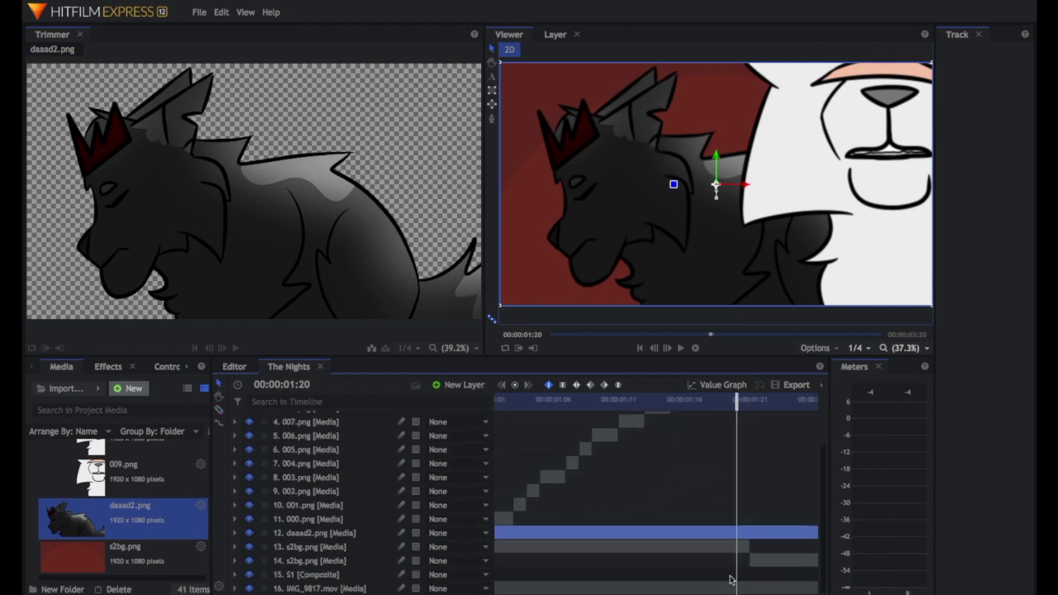
pyautogui.click(768, 563)
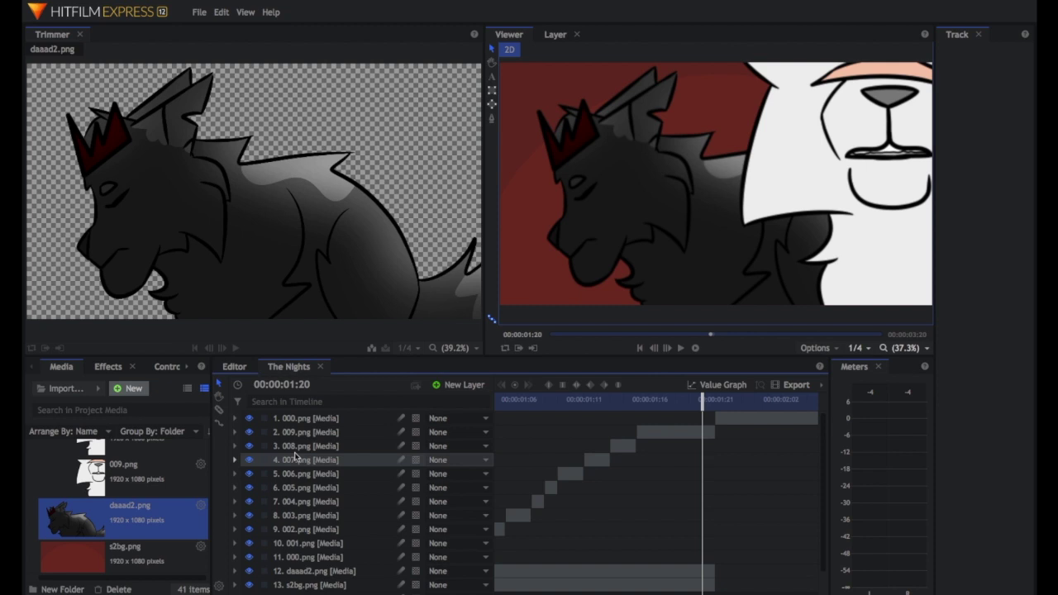
# Group the layers from 009.png down to s2bg.png into a composite shot named s2, and return to The Nights timeline
pyautogui.click(301, 431)
pyautogui.scroll(-1, 318, 553)
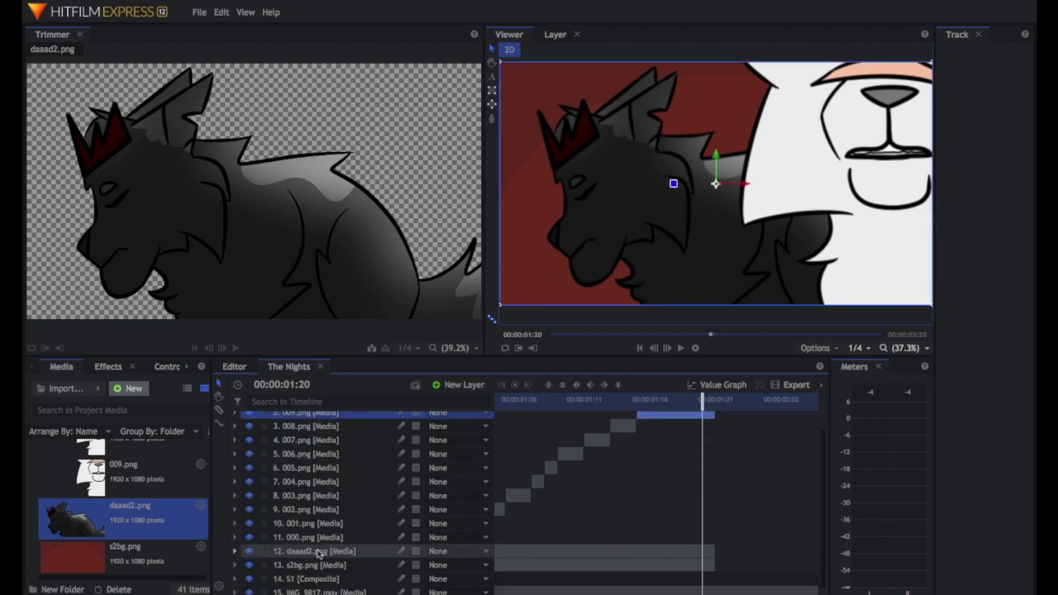
pyautogui.scroll(-1, 315, 561)
pyautogui.keyDown('shift'); pyautogui.click(314, 547); pyautogui.keyUp('shift')
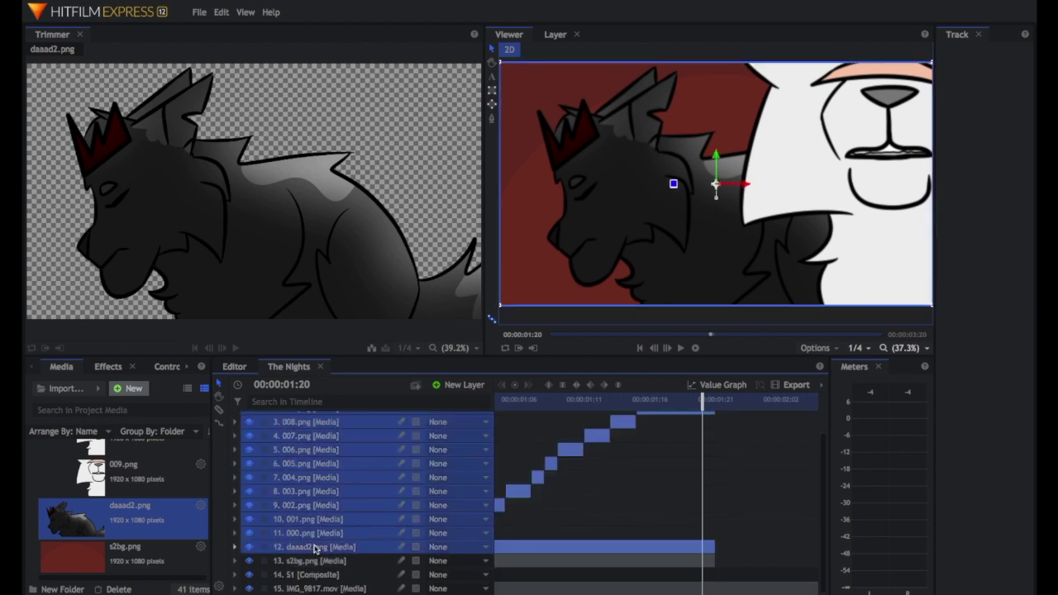
pyautogui.keyDown('shift'); pyautogui.click(311, 562); pyautogui.keyUp('shift')
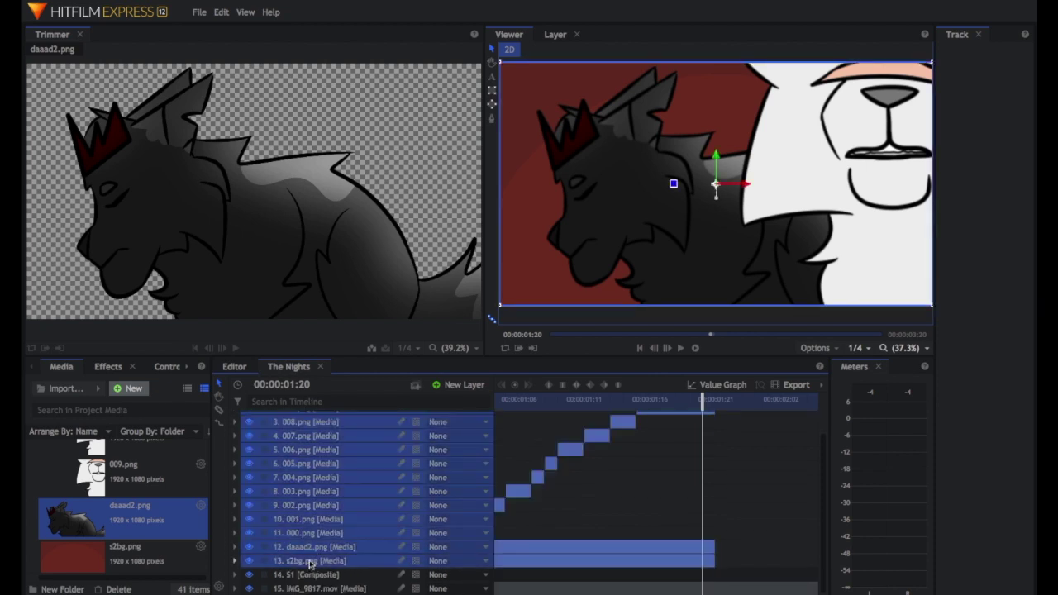
pyautogui.click(416, 386)
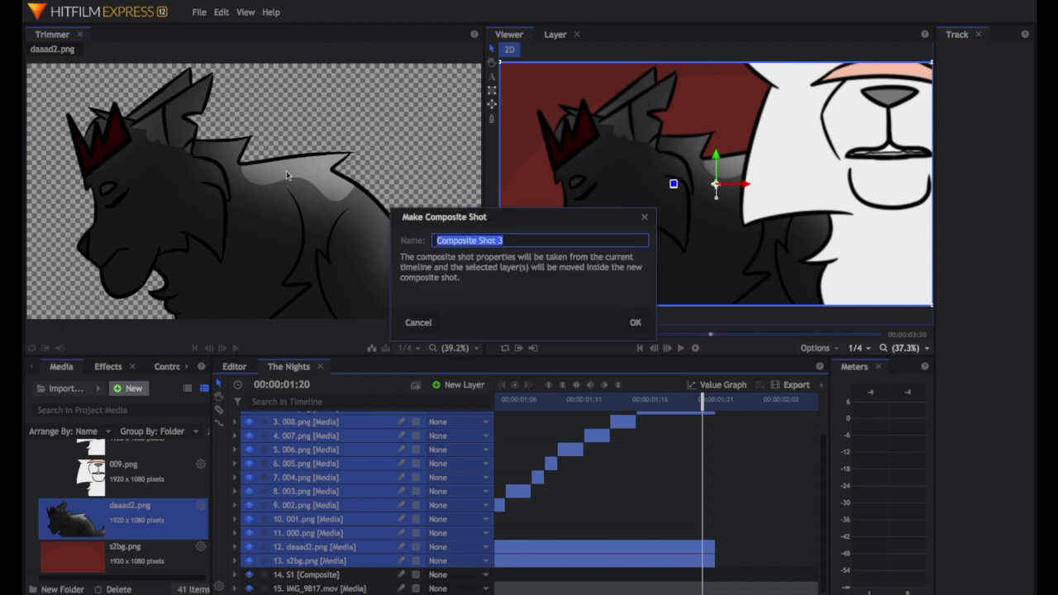
pyautogui.write('s2')
pyautogui.click(635, 323)
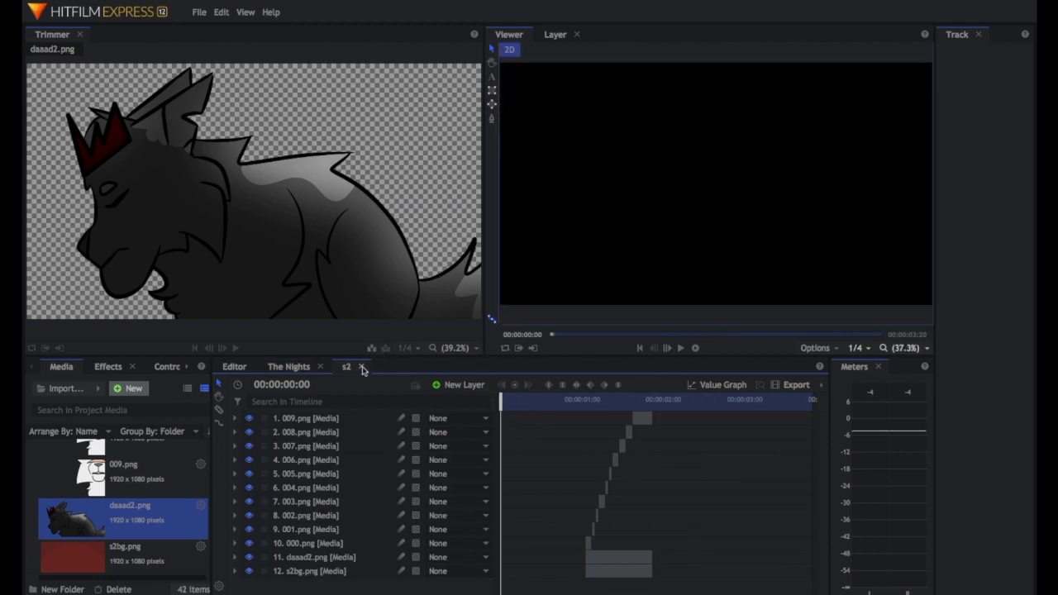
pyautogui.click(361, 368)
# Slice the s2 composite at 00:00:01:01 and 00:00:01:21 and delete the pieces outside that range
pyautogui.hscroll(-3, 579, 427)
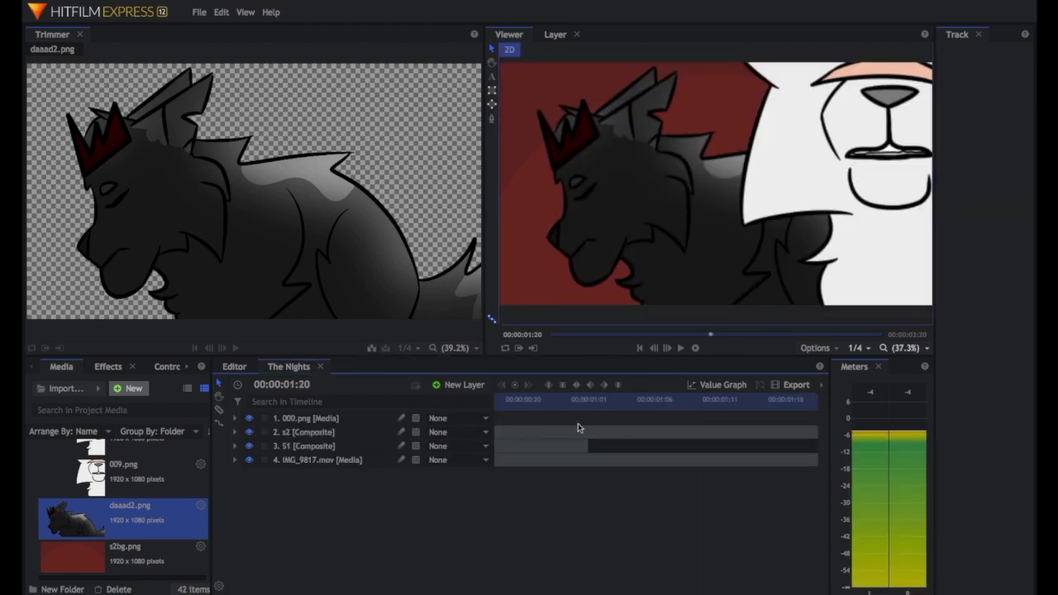
pyautogui.click(601, 402)
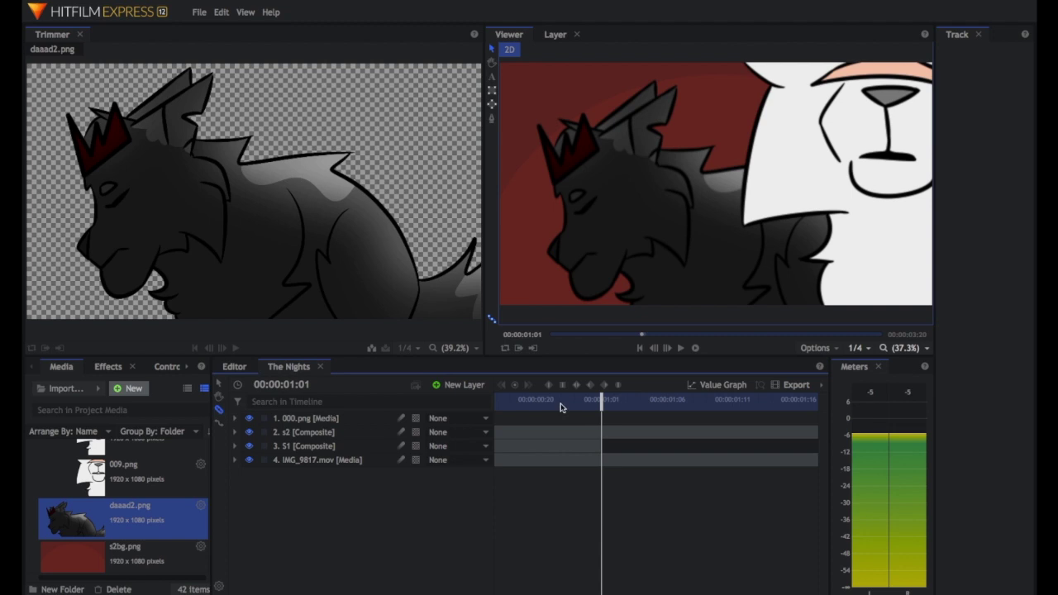
pyautogui.click(608, 428)
pyautogui.hscroll(3, 609, 427)
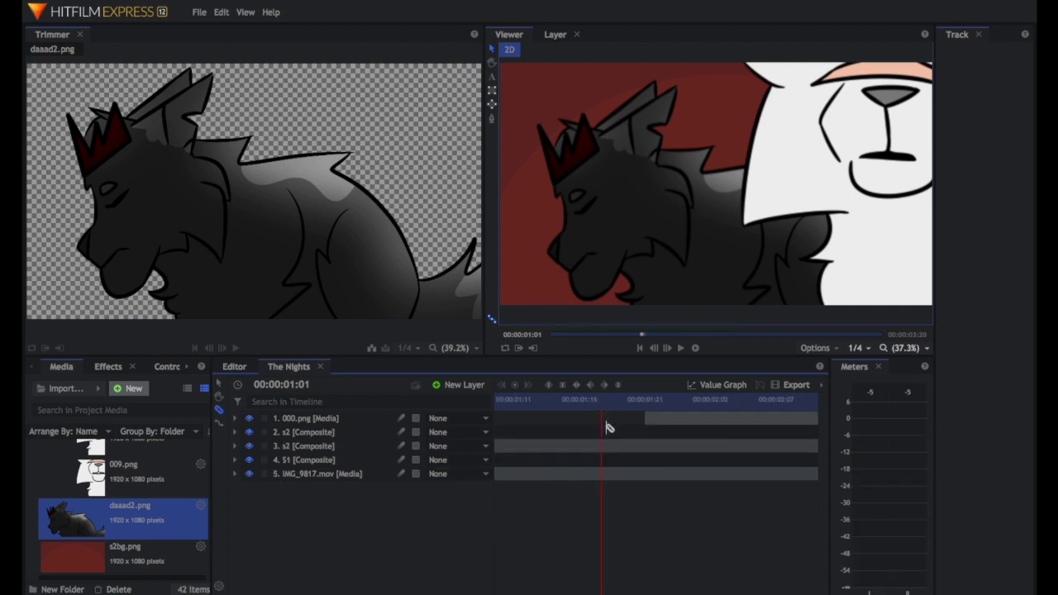
pyautogui.click(649, 447)
pyautogui.click(664, 466)
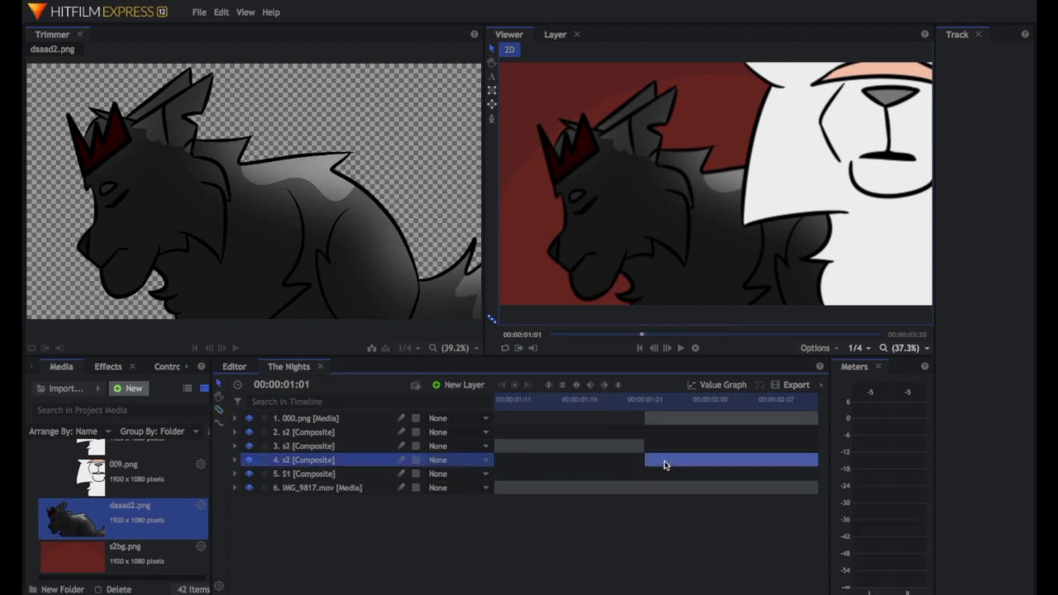
pyautogui.press('Delete')
pyautogui.click(632, 432)
pyautogui.press('Delete')
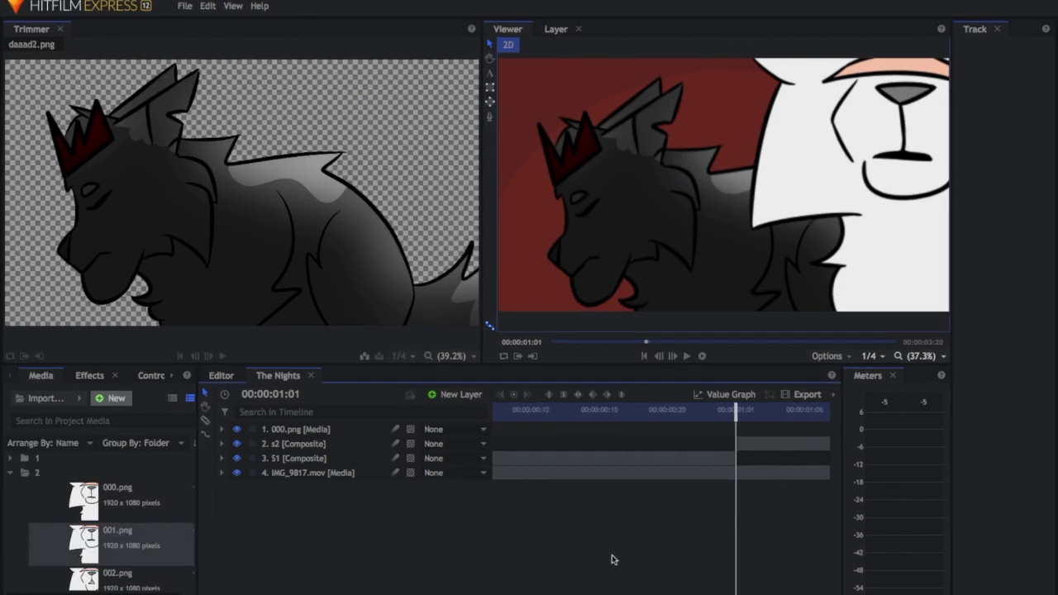
# Set the current time to 00:00:01:21, collapse media folder 2 and expand folder 3 to look through its drawings
pyautogui.scroll(-5, 611, 559)
pyautogui.hscroll(1, 613, 560)
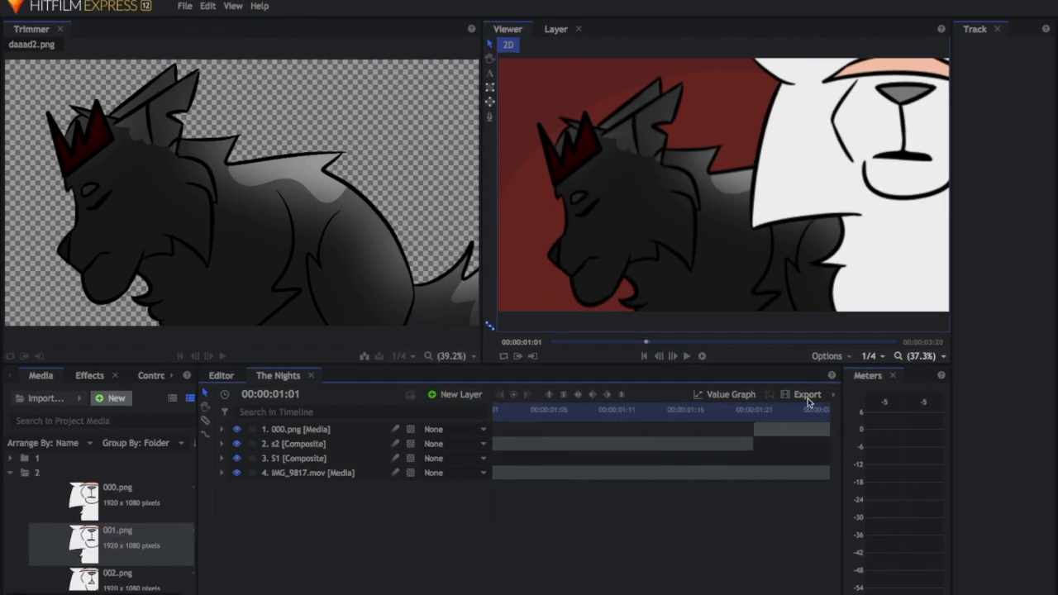
pyautogui.click(751, 413)
pyautogui.scroll(-5, 748, 496)
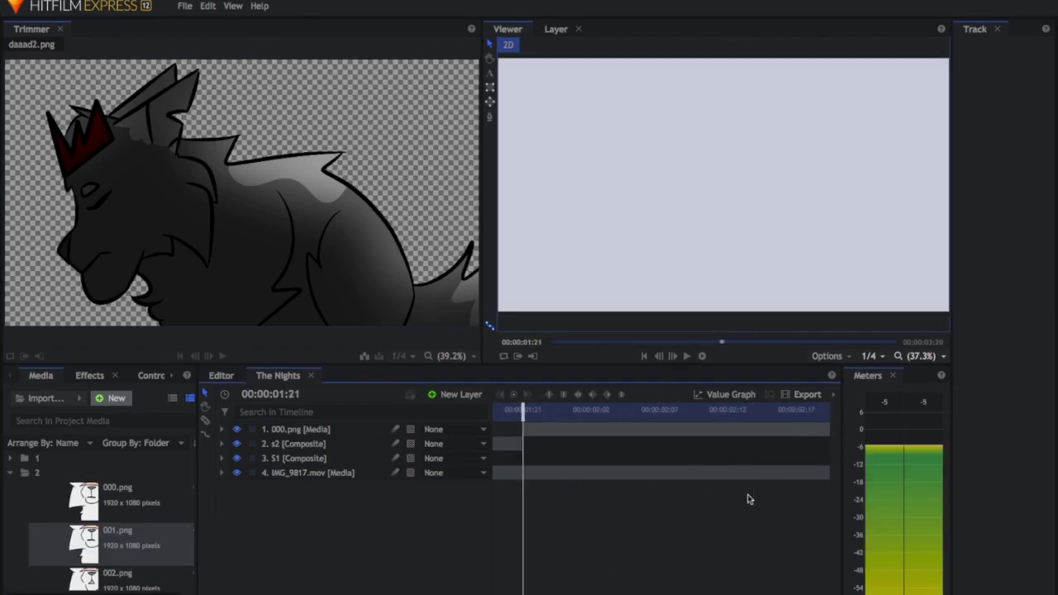
pyautogui.scroll(-3, 674, 475)
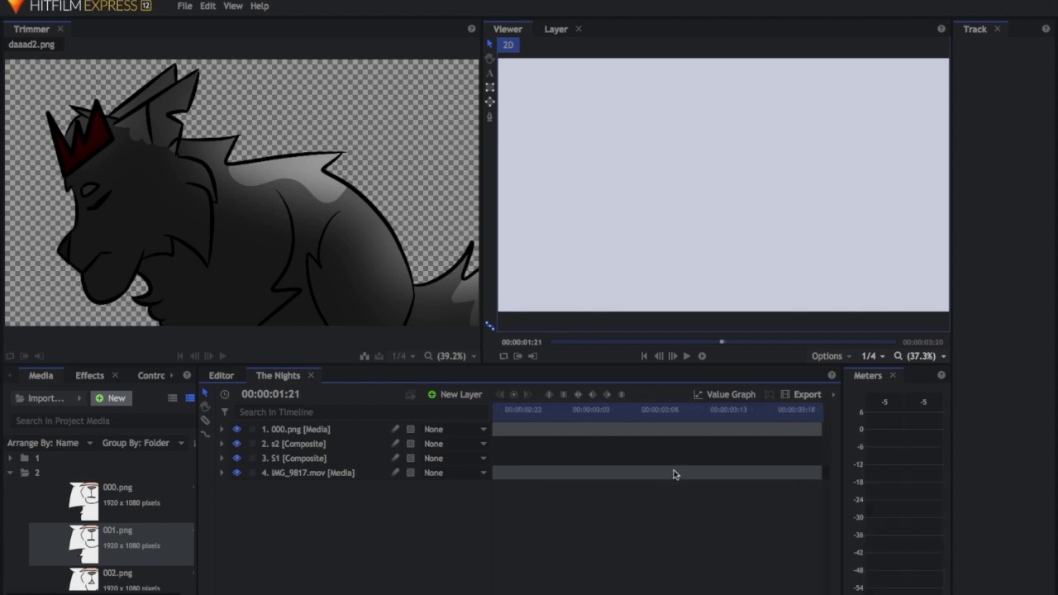
pyautogui.press('-')
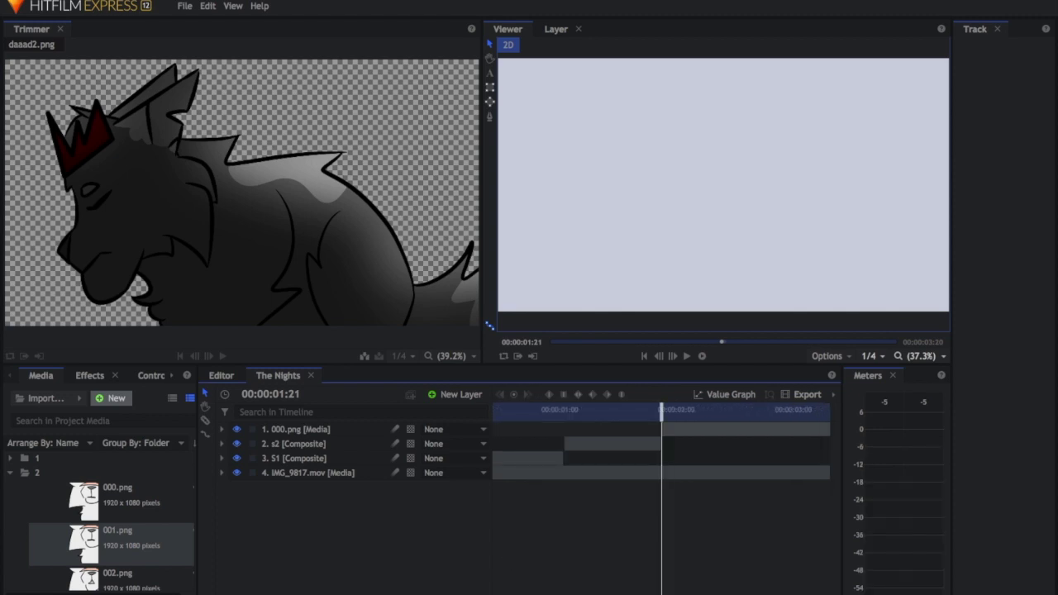
pyautogui.scroll(-2, 607, 579)
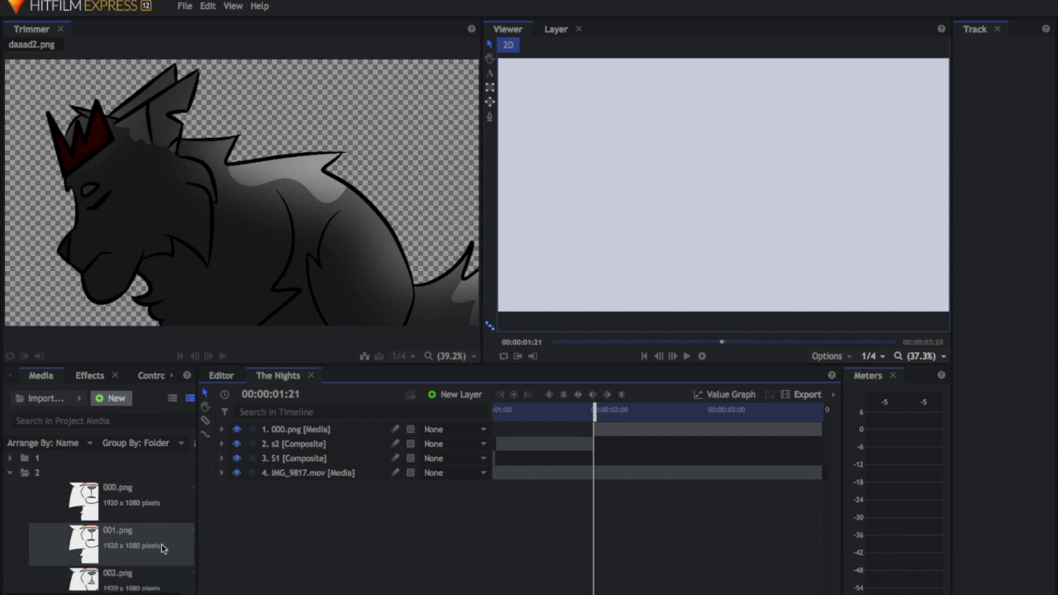
pyautogui.click(8, 473)
pyautogui.click(10, 487)
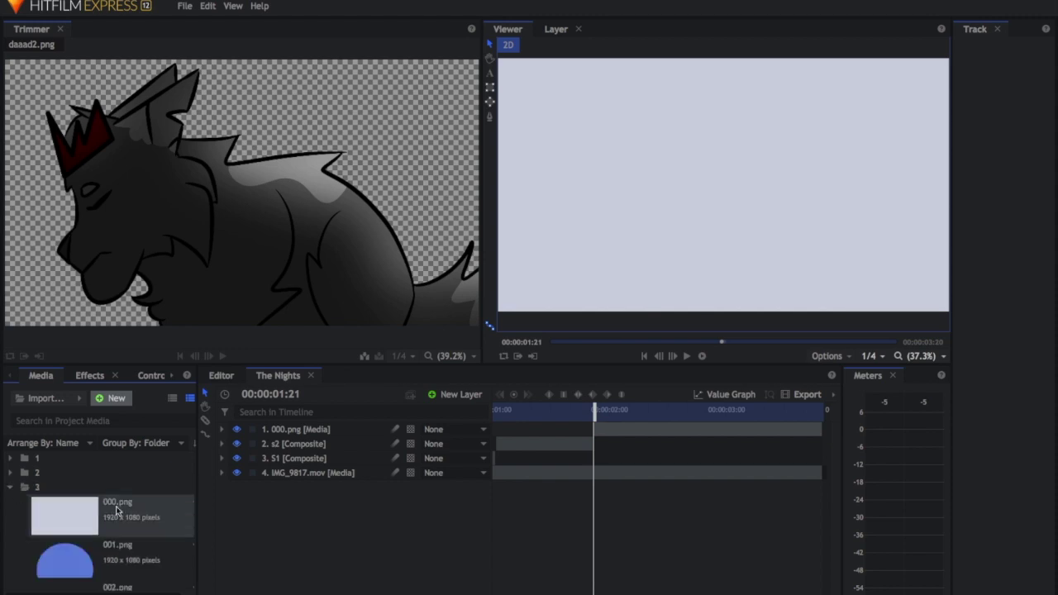
pyautogui.scroll(-12, 116, 511)
pyautogui.scroll(5, 116, 511)
pyautogui.scroll(6, 116, 511)
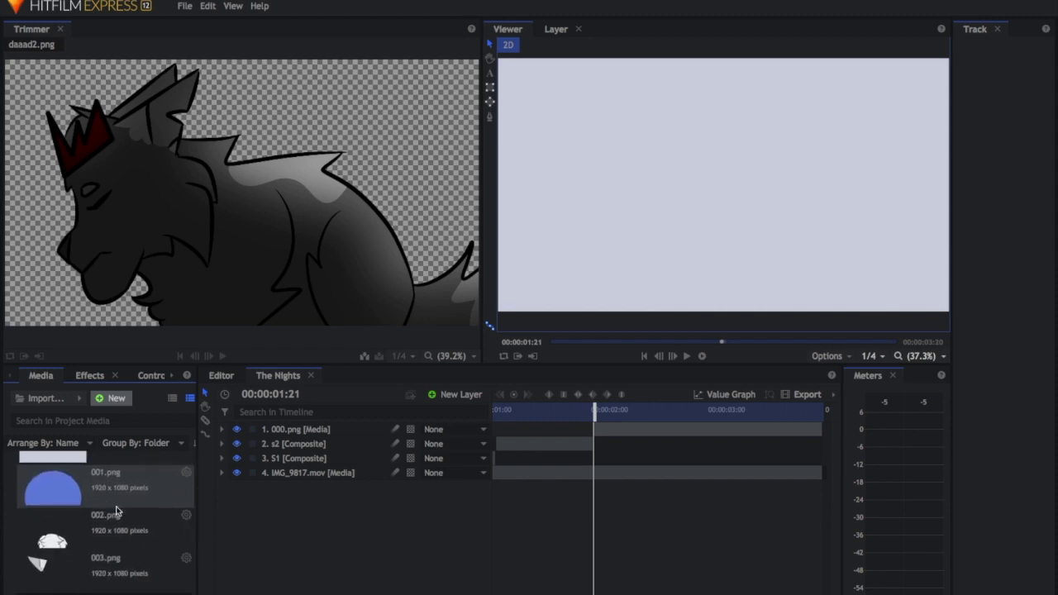
# Stack folder 3's 002.png through 011.png in ascending order above 000.png, all starting at 00:00:01:21
pyautogui.scroll(-1, 115, 512)
pyautogui.moveTo(116, 510); pyautogui.dragTo(596, 427)
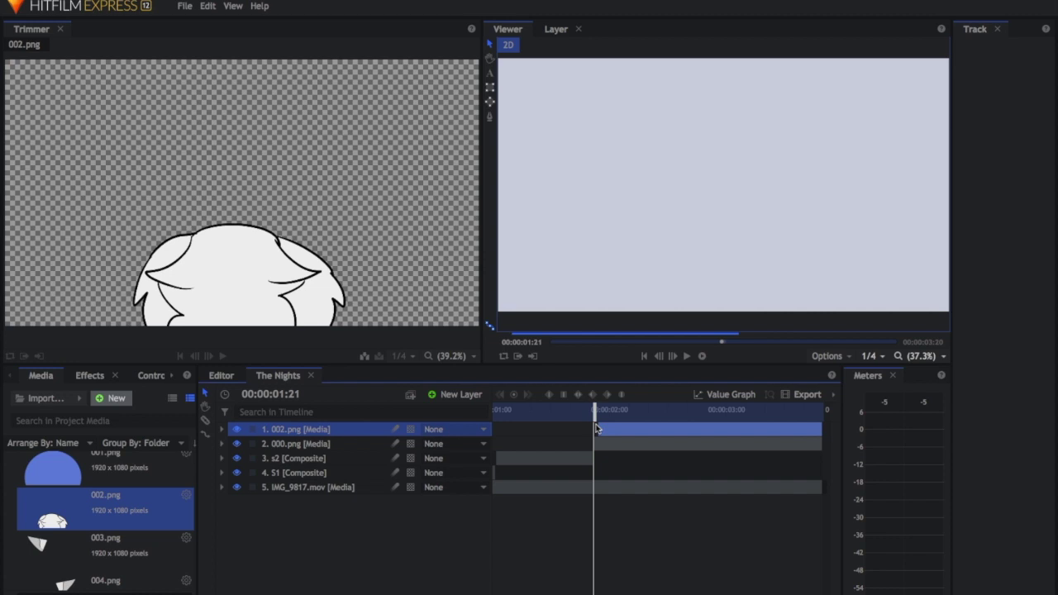
pyautogui.moveTo(116, 541); pyautogui.dragTo(596, 428)
pyautogui.moveTo(115, 548); pyautogui.dragTo(718, 428)
pyautogui.scroll(-1, 116, 546)
pyautogui.moveTo(115, 554); pyautogui.dragTo(719, 428)
pyautogui.scroll(-1, 116, 537)
pyautogui.moveTo(116, 536); pyautogui.dragTo(717, 429)
pyautogui.scroll(-1, 124, 533)
pyautogui.moveTo(124, 536); pyautogui.dragTo(718, 428)
pyautogui.moveTo(124, 529); pyautogui.dragTo(670, 429)
pyautogui.scroll(-1, 133, 507)
# Rename layers 011.png down to 006.png as hair, eyebrowa, crowns, eyees, muzz and fluff
pyautogui.doubleClick(315, 434)
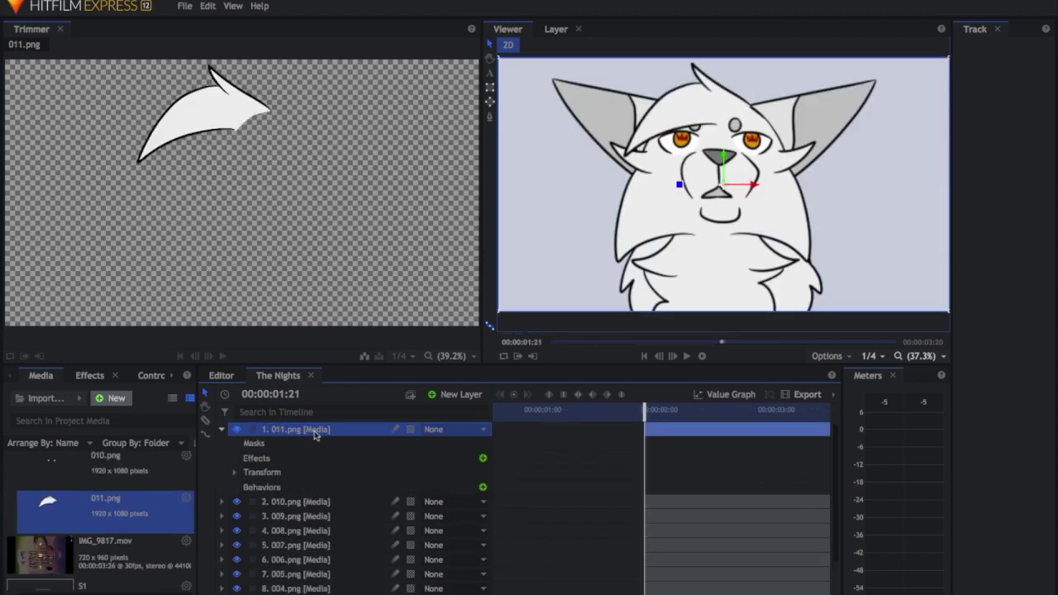
pyautogui.doubleClick(290, 432)
pyautogui.rightClick(287, 432)
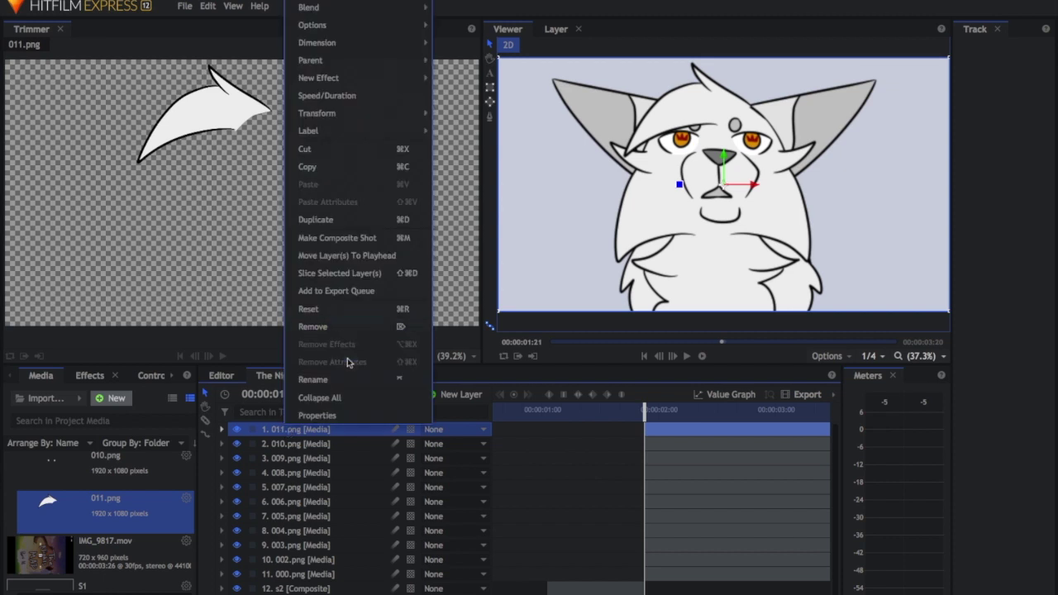
pyautogui.click(341, 382)
pyautogui.write('hair')
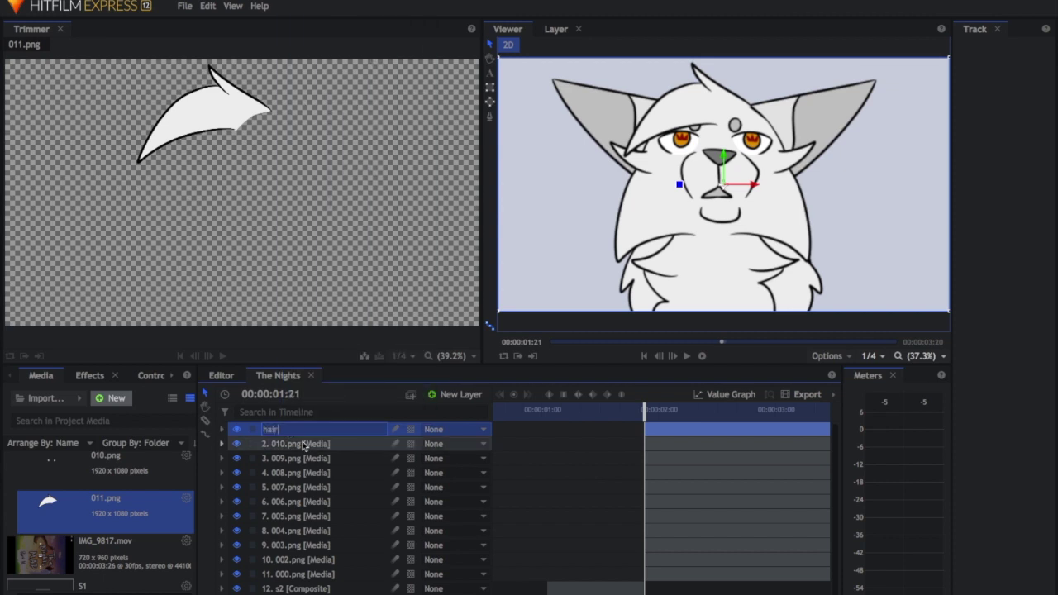
pyautogui.click(302, 447)
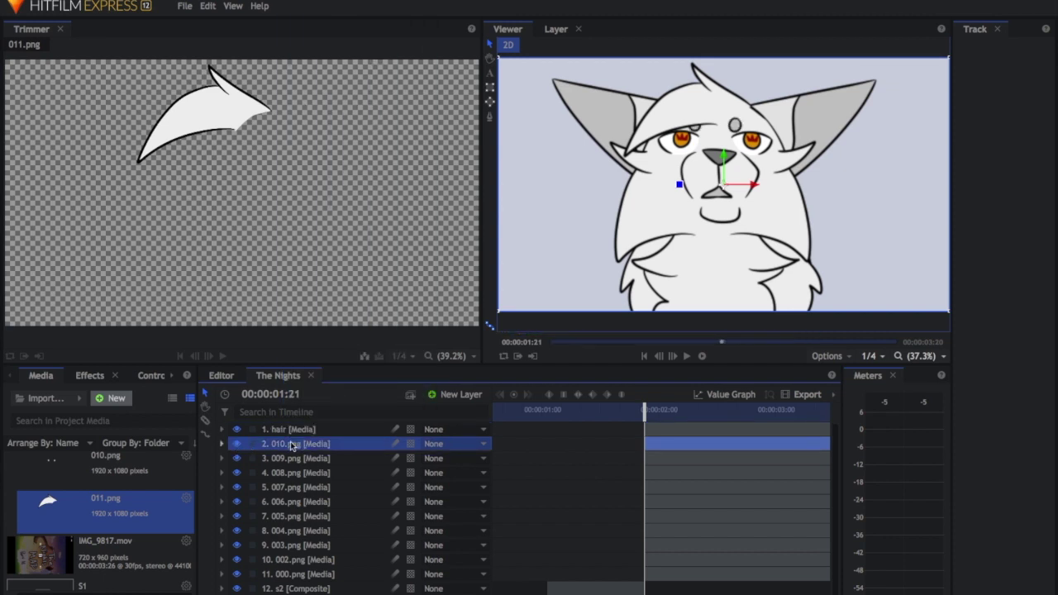
pyautogui.write('eyebrowa')
pyautogui.click(320, 455)
pyautogui.write('crowns')
pyautogui.click(319, 472)
pyautogui.write('eyeesmuzzfluff')
# Rename layers 005.png down to 002.png as hed, r ear, l ear and body
pyautogui.click(258, 519)
pyautogui.write('hed')
pyautogui.click(291, 533)
pyautogui.write('r ear')
pyautogui.click(296, 548)
pyautogui.write('l ear')
pyautogui.click(297, 563)
pyautogui.write('body')
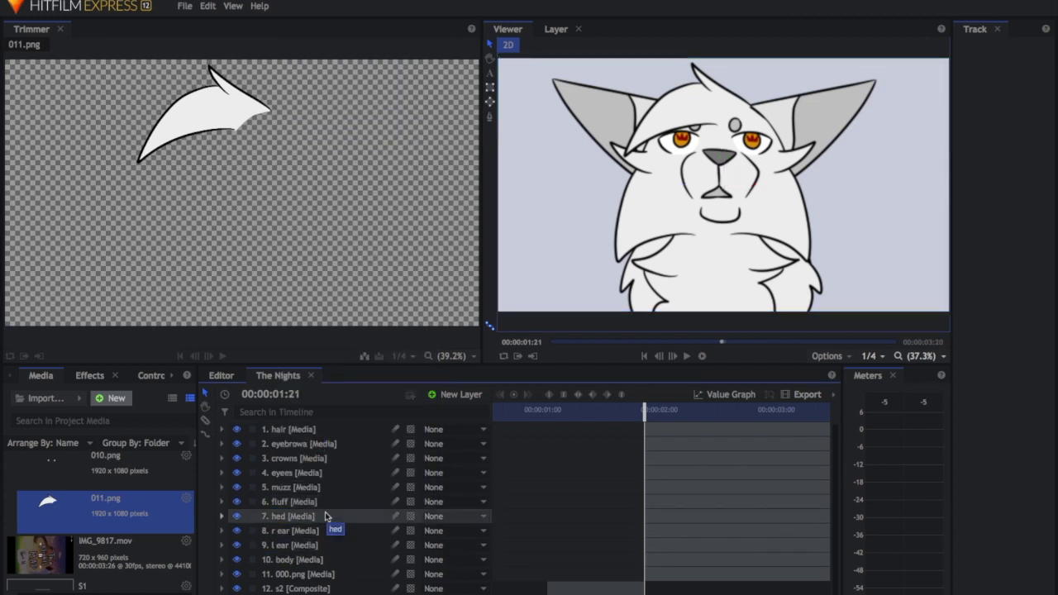
# Parent the hair, eyebrowa, crowns, eyees, muzz and fluff layers to the hed layer
pyautogui.click(314, 430)
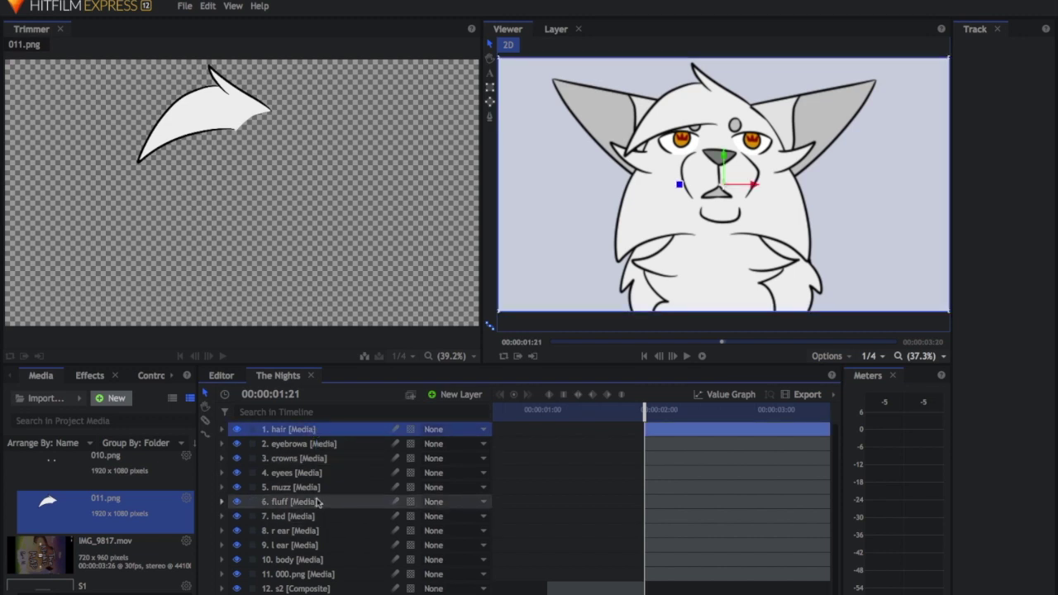
pyautogui.keyDown('shift'); pyautogui.click(318, 502); pyautogui.keyUp('shift')
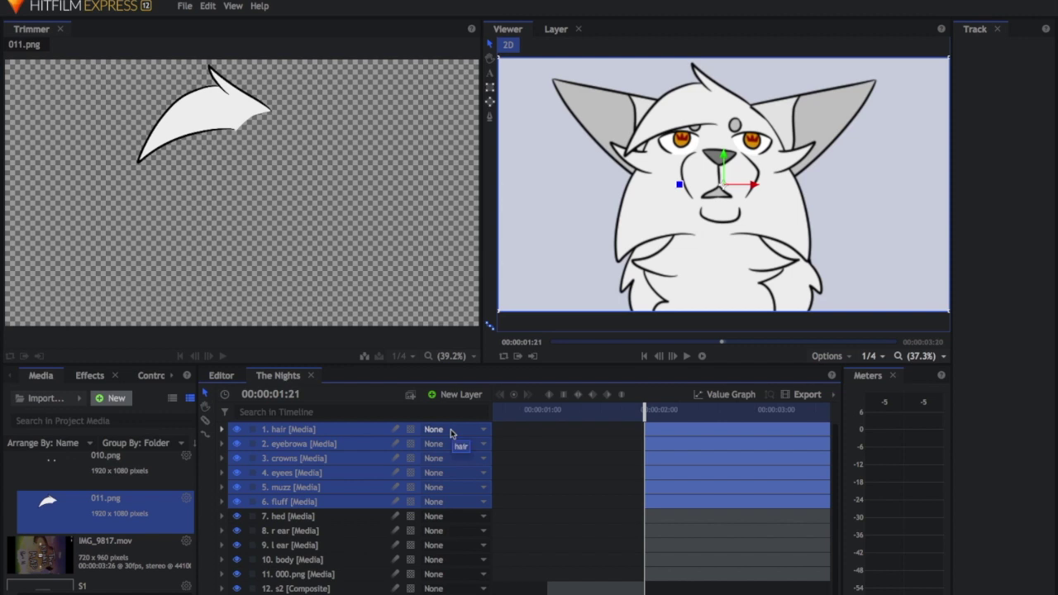
pyautogui.click(483, 501)
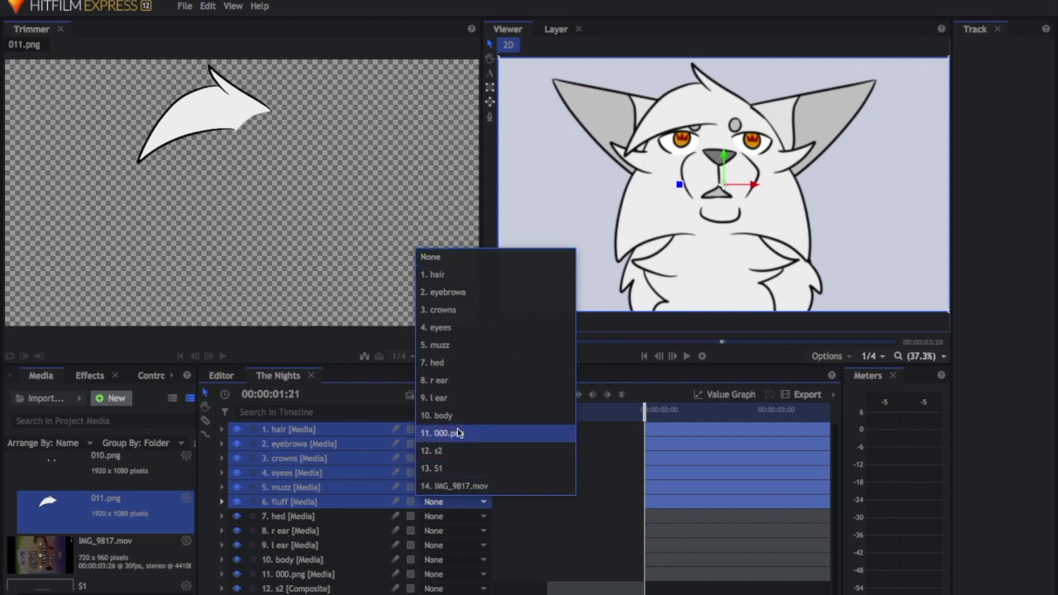
pyautogui.click(436, 369)
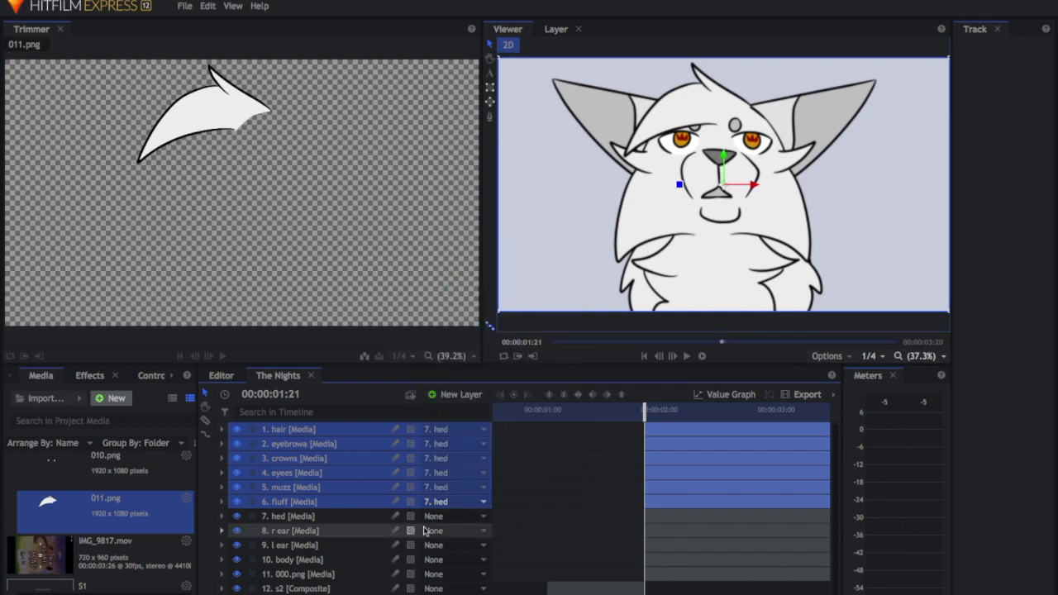
# Parent the hed layer to the body layer
pyautogui.click(484, 517)
pyautogui.click(484, 528)
pyautogui.click(484, 530)
pyautogui.click(485, 518)
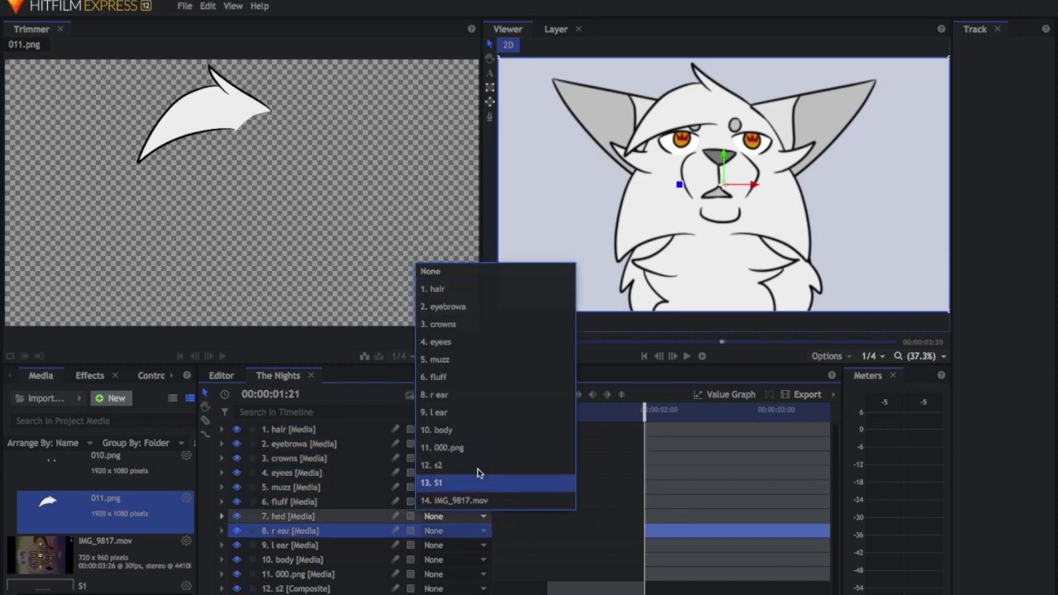
pyautogui.click(468, 434)
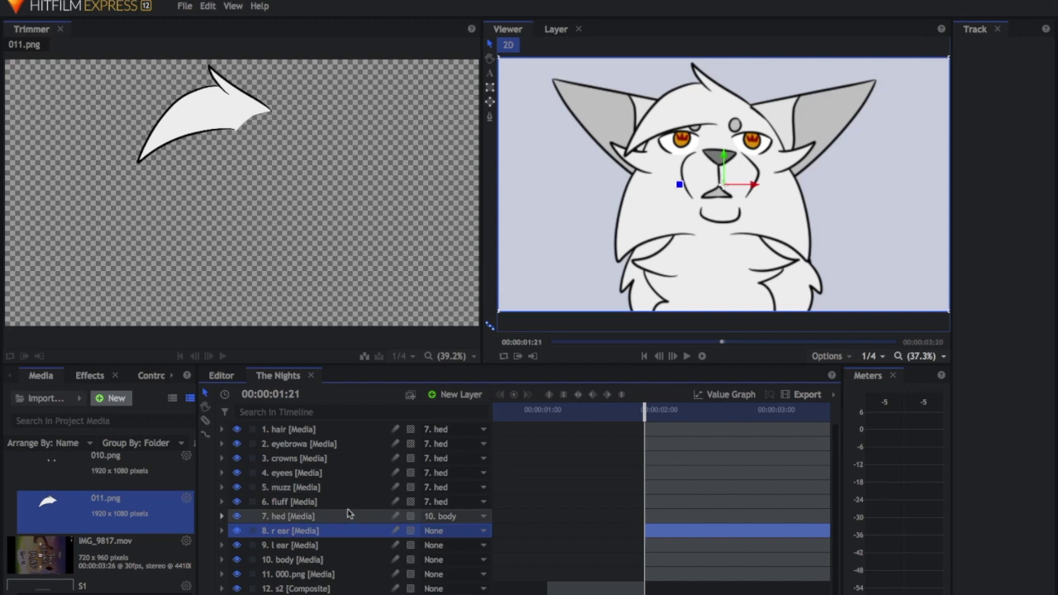
# Try scaling the hed layer up to 179% to test its parented layers, and undo the scaling
pyautogui.click(223, 517)
pyautogui.click(234, 559)
pyautogui.scroll(-1, 298, 551)
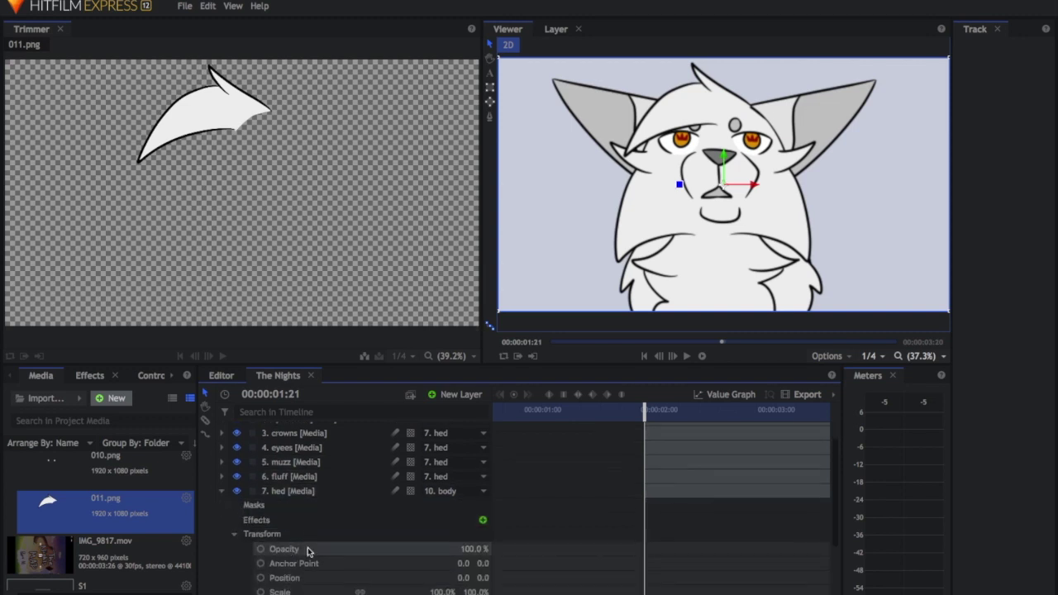
pyautogui.moveTo(442, 592); pyautogui.dragTo(477, 592)
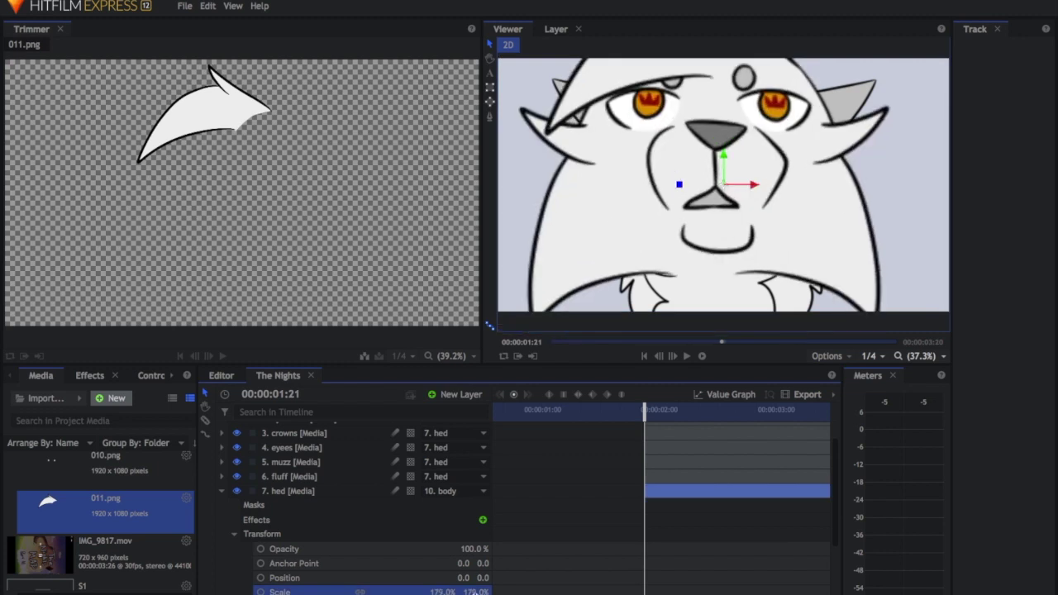
pyautogui.press('super+z')
pyautogui.click(221, 493)
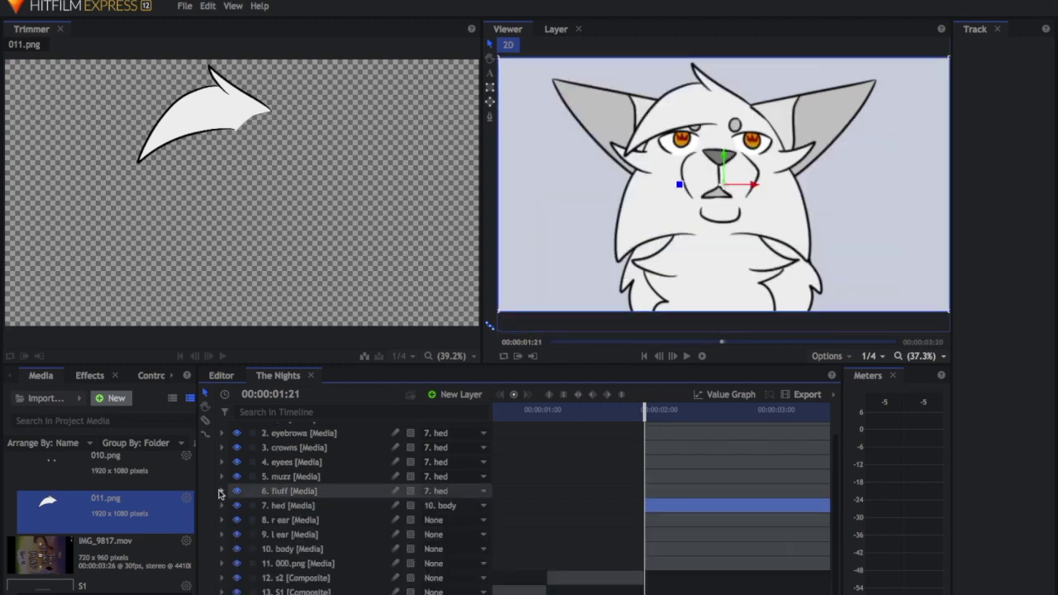
# Parent both the r ear and l ear layers to the hed layer
pyautogui.click(474, 518)
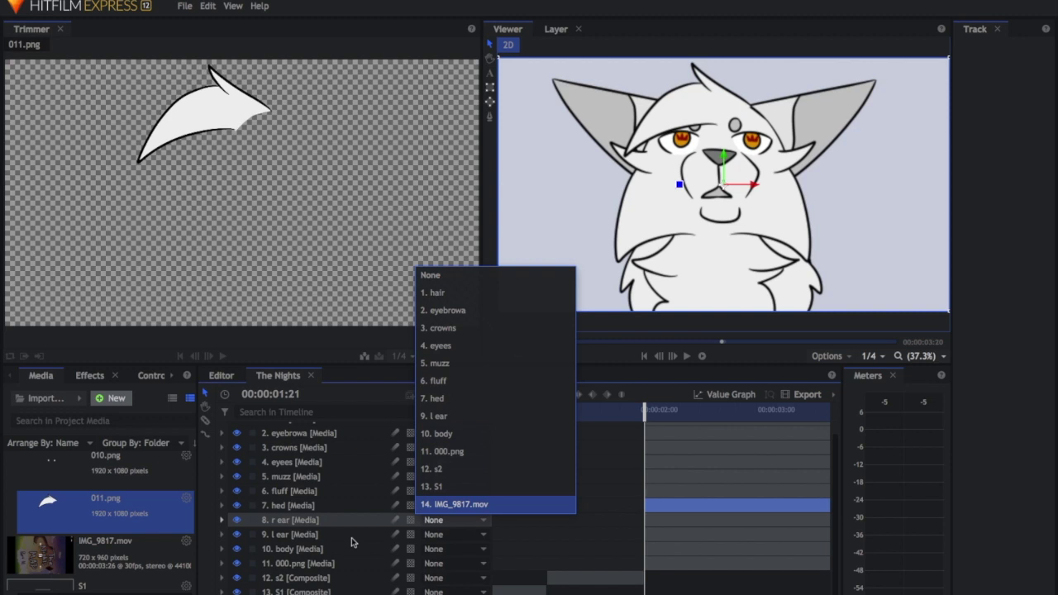
pyautogui.click(288, 522)
pyautogui.keyDown('ctrl'); pyautogui.click(289, 534); pyautogui.keyUp('ctrl')
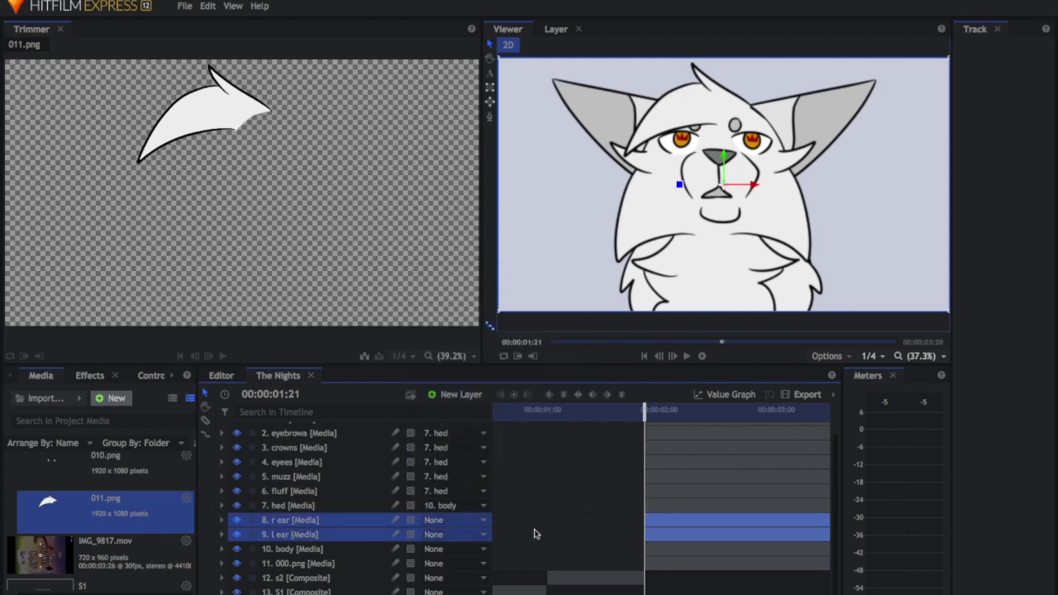
pyautogui.click(484, 535)
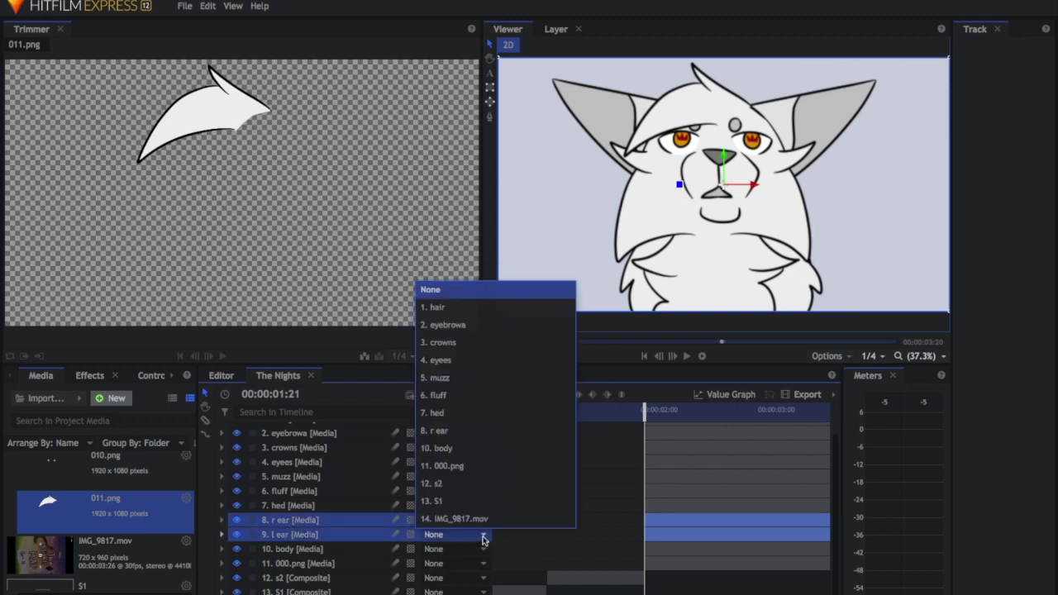
pyautogui.click(463, 412)
# Try rotating the hed layer by about 203 degrees to test the ear parenting, and undo the rotation
pyautogui.click(272, 491)
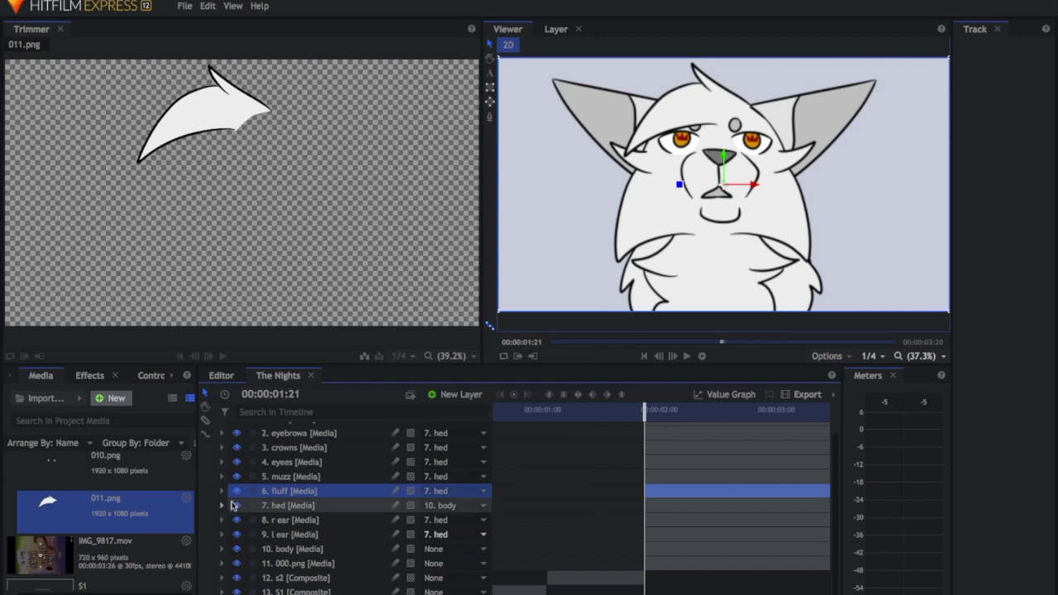
pyautogui.click(221, 505)
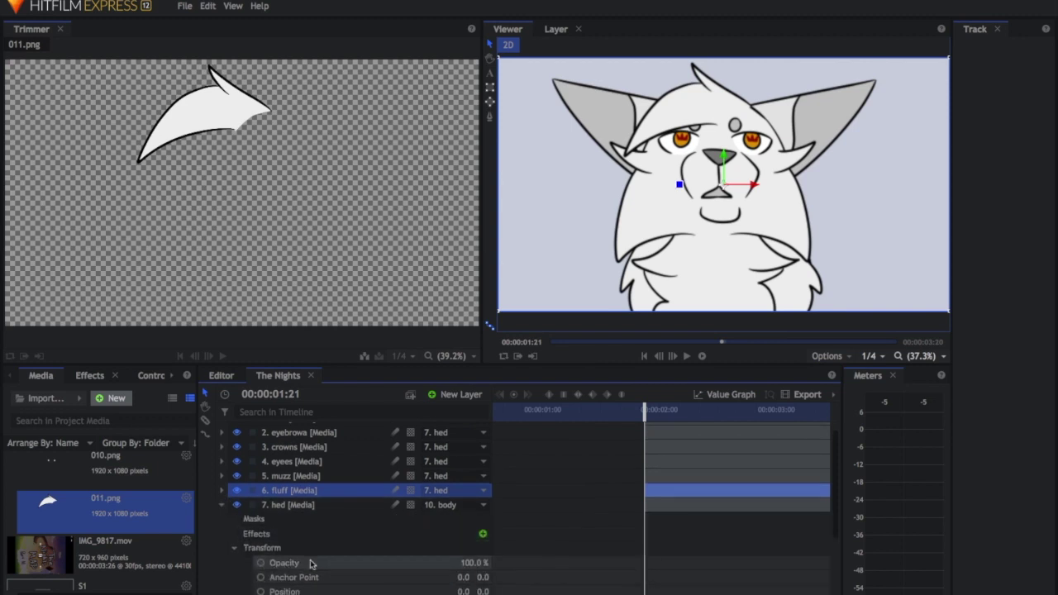
pyautogui.scroll(-1, 307, 562)
pyautogui.moveTo(482, 574); pyautogui.dragTo(651, 573)
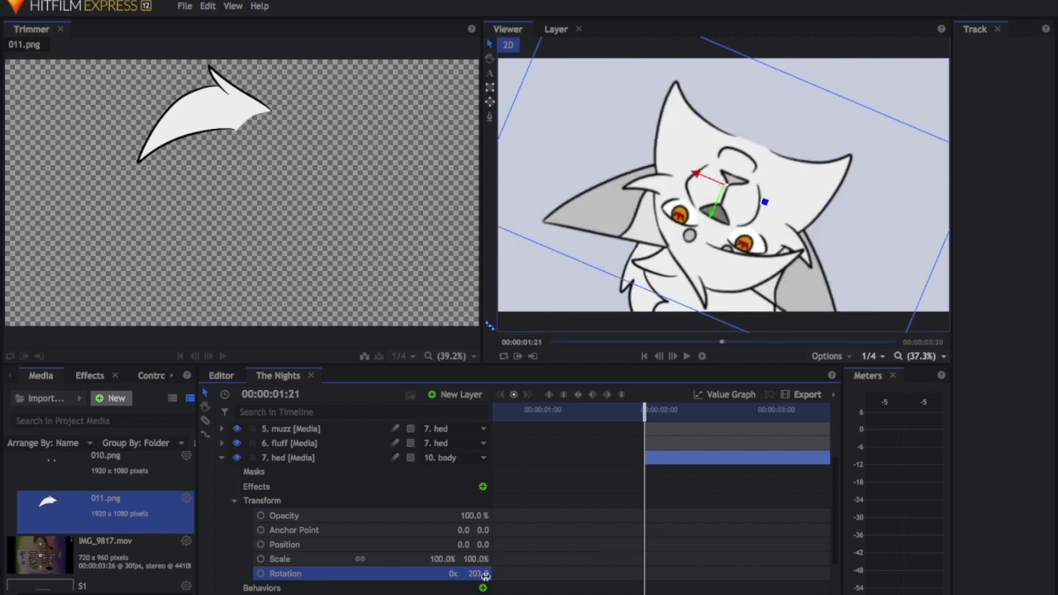
pyautogui.press('super+z')
pyautogui.scroll(3, 631, 520)
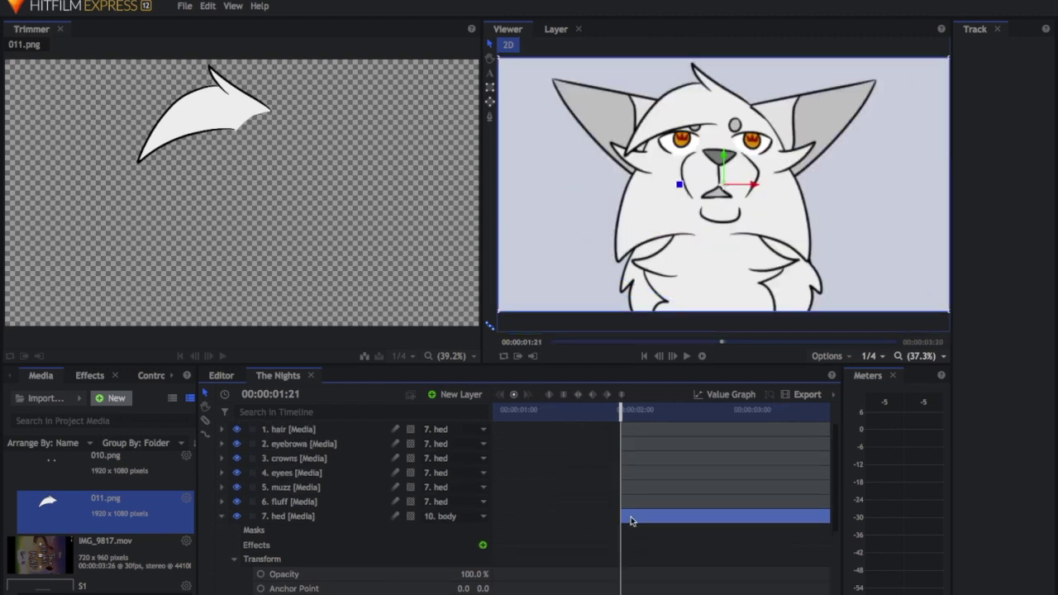
# Extend the end of the hair layer to line up with the layers below it
pyautogui.scroll(-3, 642, 527)
pyautogui.scroll(3, 643, 526)
pyautogui.hscroll(1, 642, 526)
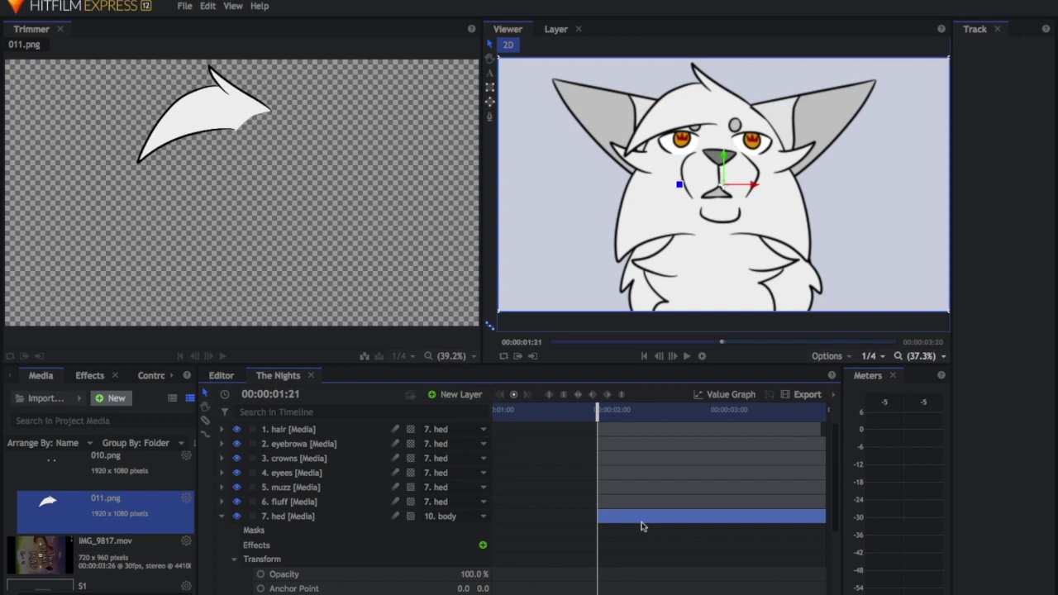
pyautogui.moveTo(821, 429); pyautogui.dragTo(822, 429)
pyautogui.scroll(-1, 705, 492)
pyautogui.scroll(1, 693, 499)
# Keyframe the hed layer's Position at its current value at 00:00:03:19 and at 0.0, -65.0 at 00:00:01:21
pyautogui.click(609, 533)
pyautogui.click(609, 515)
pyautogui.scroll(-4, 503, 548)
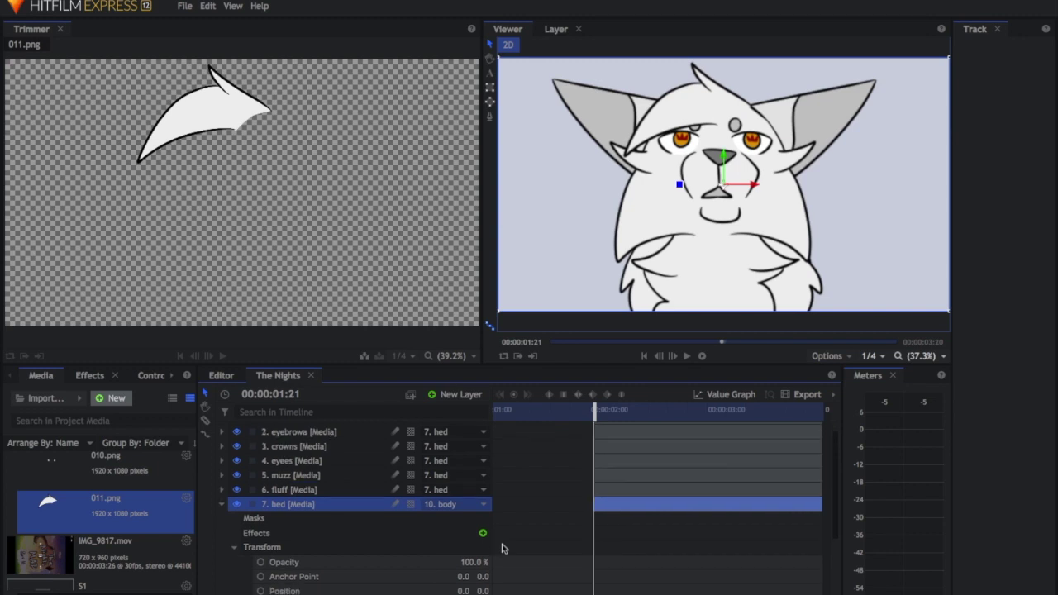
pyautogui.scroll(4, 604, 548)
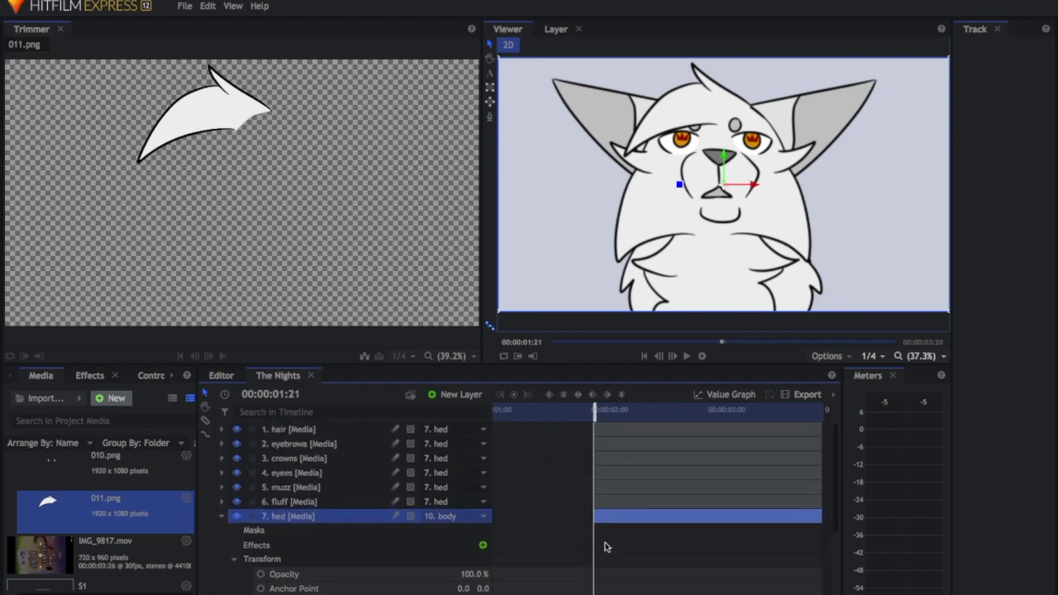
pyautogui.scroll(-3, 634, 501)
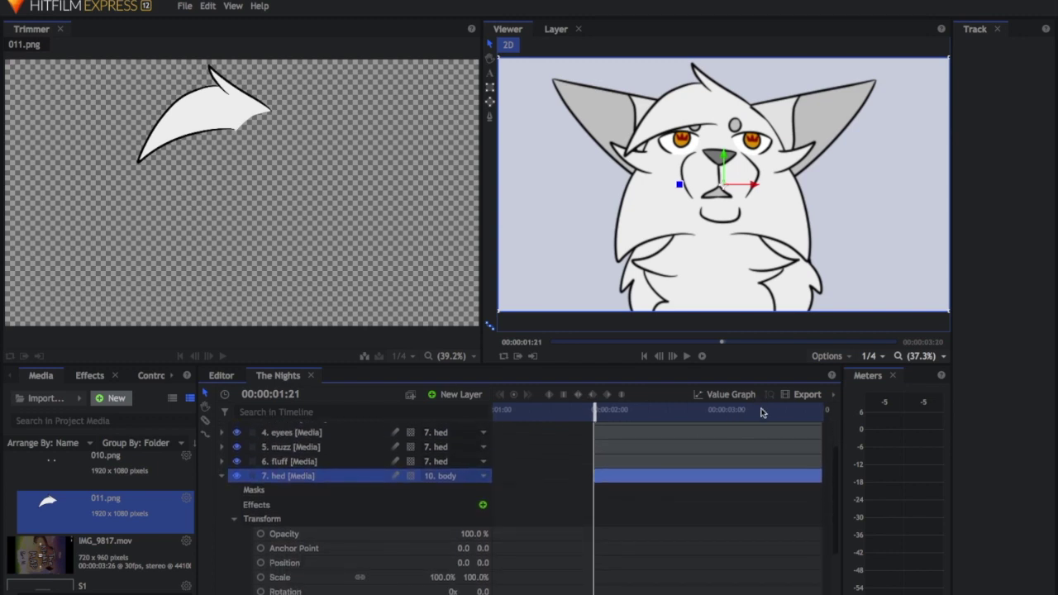
pyautogui.press('space')
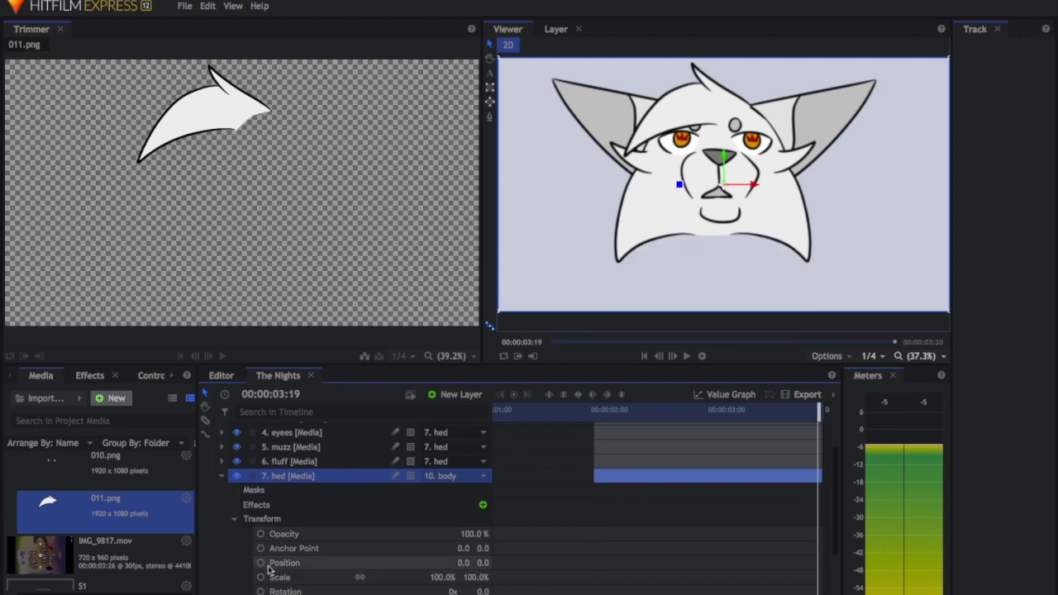
pyautogui.click(261, 563)
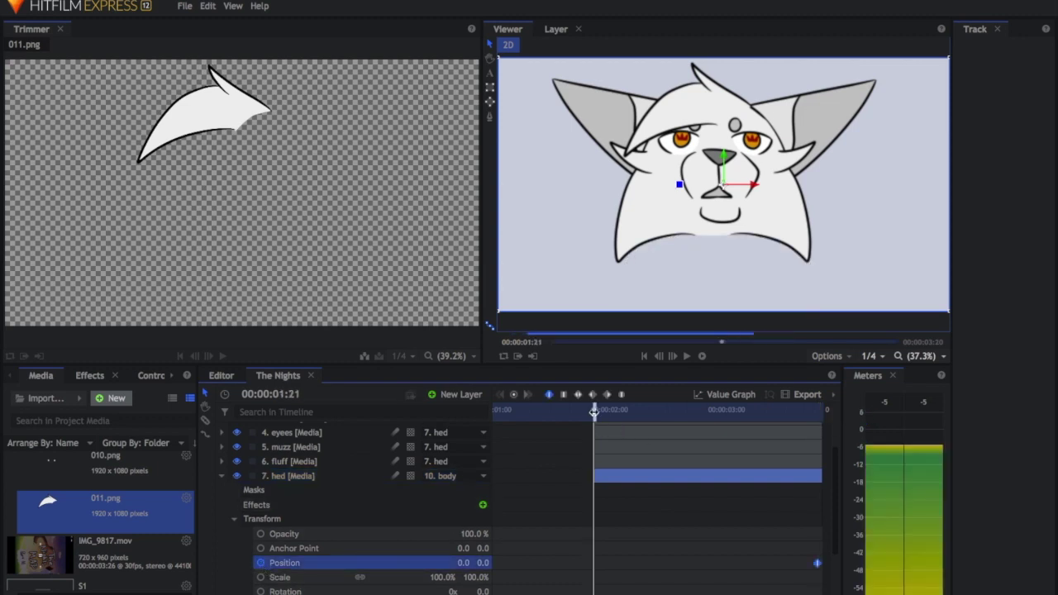
pyautogui.moveTo(478, 562); pyautogui.dragTo(480, 563)
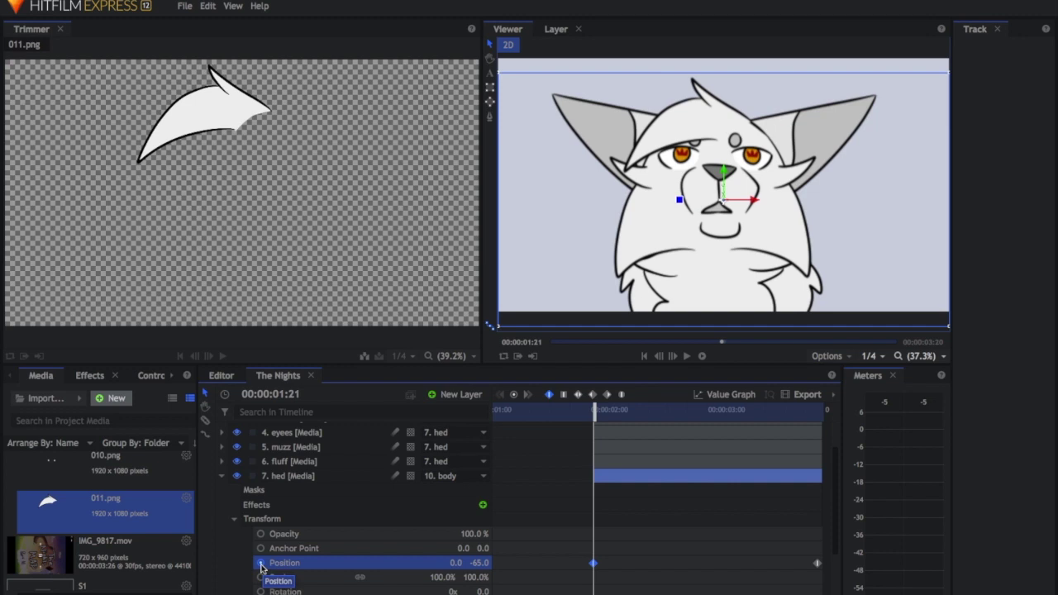
# Extend the end of the body layer to match the other layers and scrub through the head movement from 00:00:01:21
pyautogui.click(222, 476)
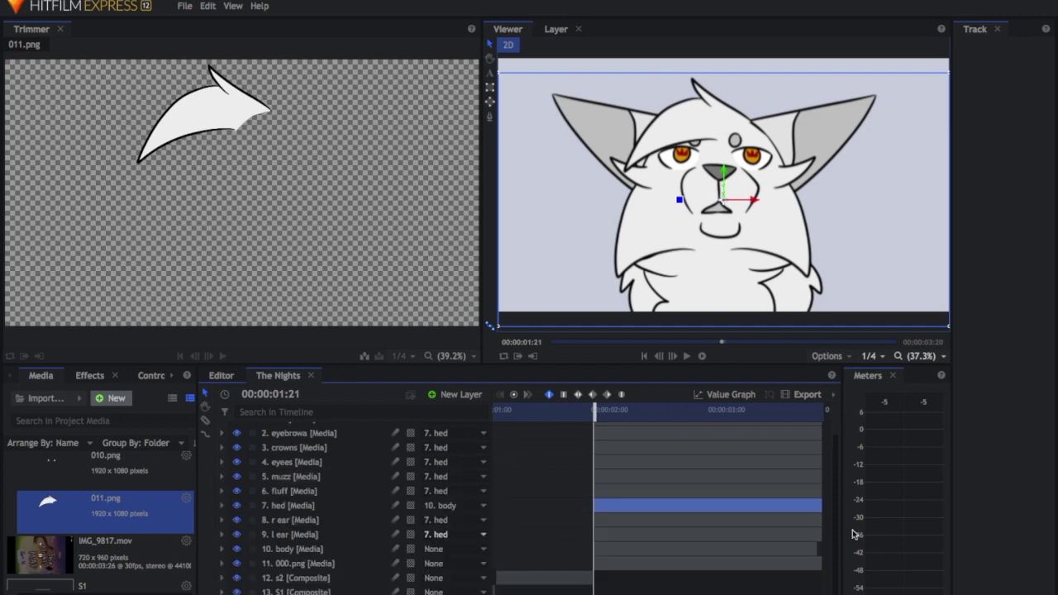
pyautogui.click(820, 551)
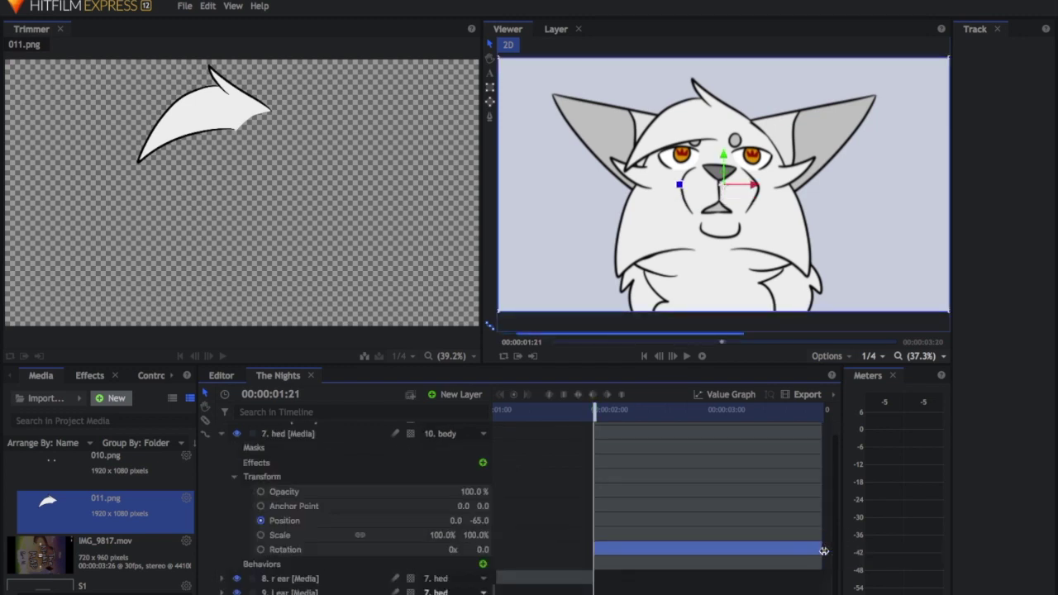
pyautogui.scroll(5, 308, 521)
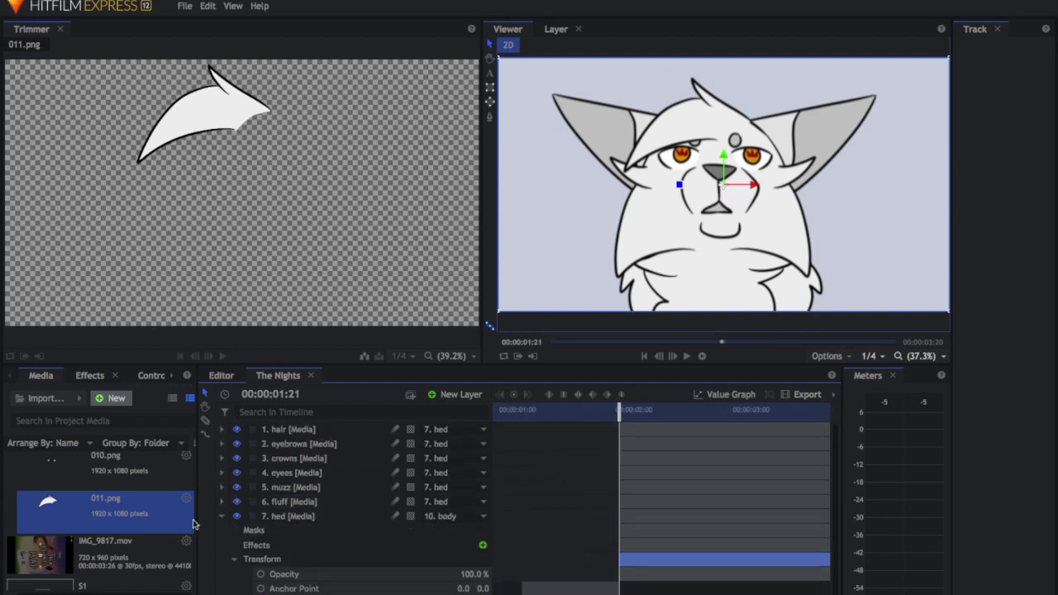
pyautogui.click(222, 516)
pyautogui.moveTo(620, 409)
pyautogui.mouseDown()
pyautogui.moveTo(707, 407)
pyautogui.moveTo(620, 409)
pyautogui.mouseUp()
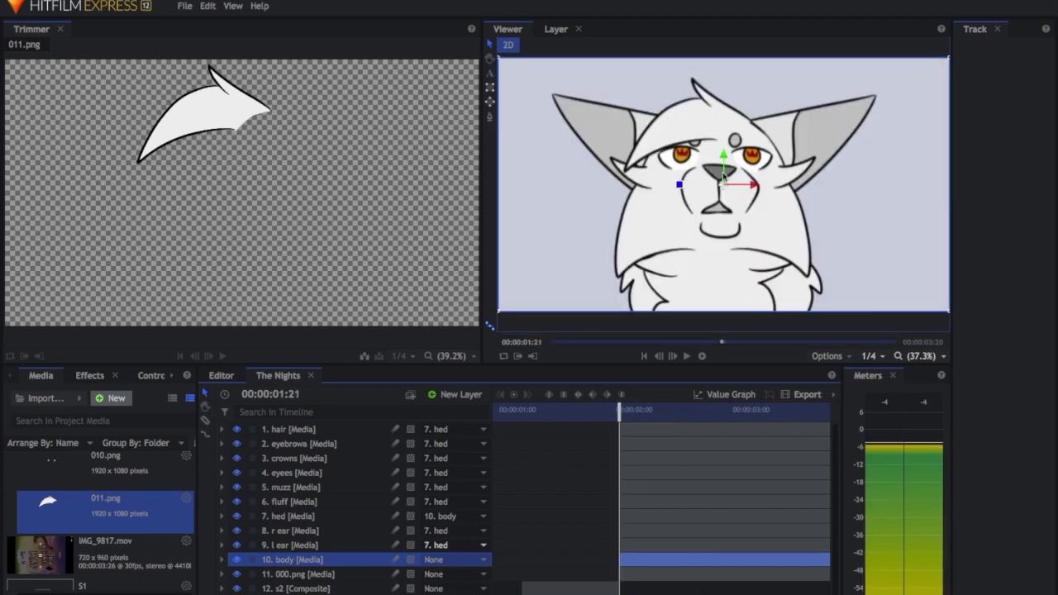
# Try rotating the l ear layer around its default anchor point, and undo the rotation
pyautogui.click(281, 545)
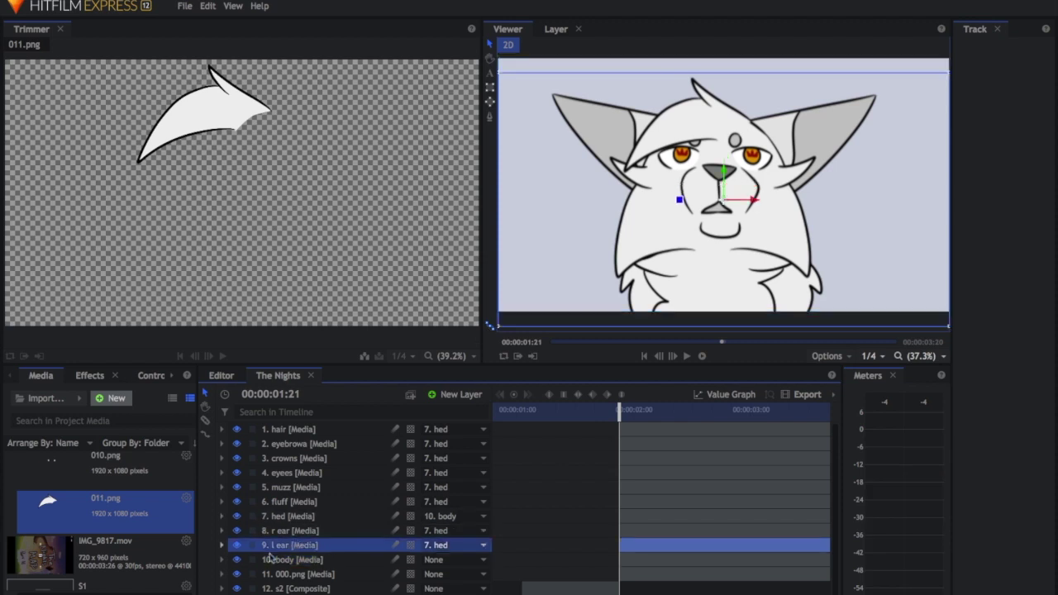
pyautogui.click(222, 545)
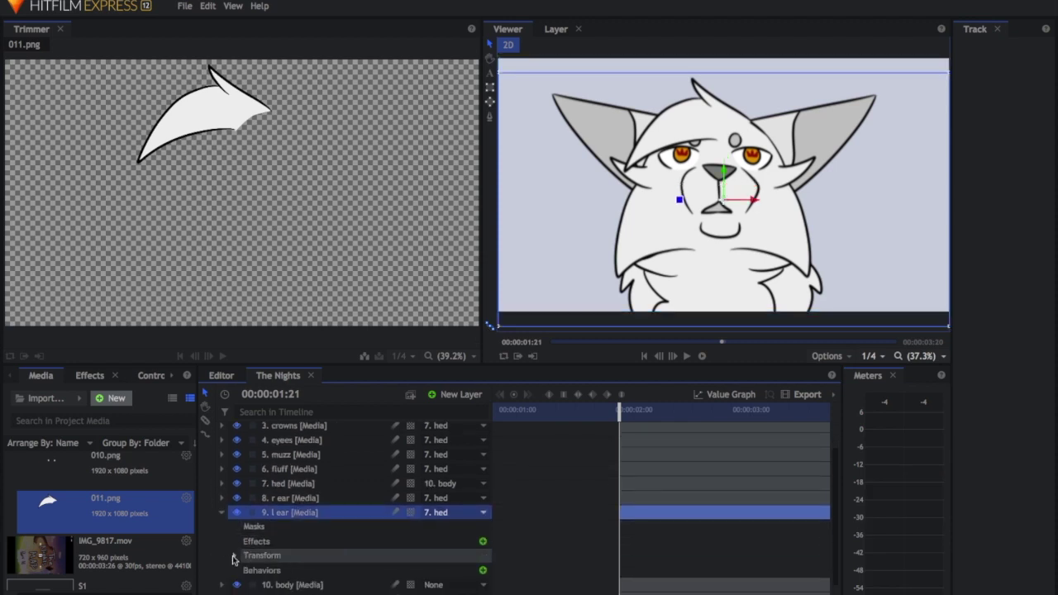
pyautogui.click(233, 556)
pyautogui.moveTo(483, 572); pyautogui.dragTo(562, 575)
pyautogui.press('super+z')
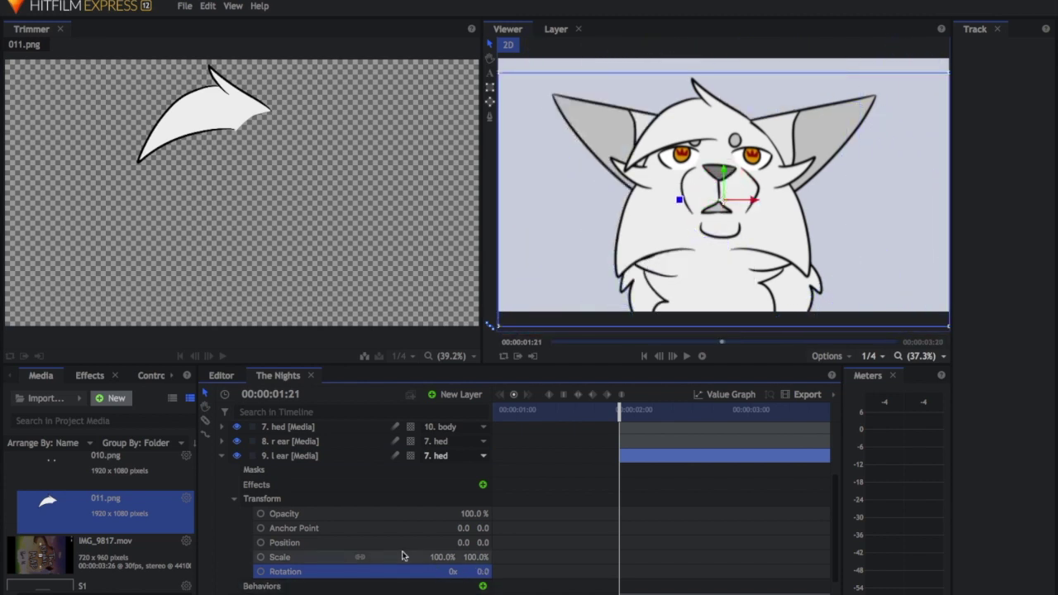
# Set the l ear layer's Anchor Point to -54.0, 132.0 and its Position to -58.0, 111.0
pyautogui.moveTo(483, 528); pyautogui.dragTo(467, 527)
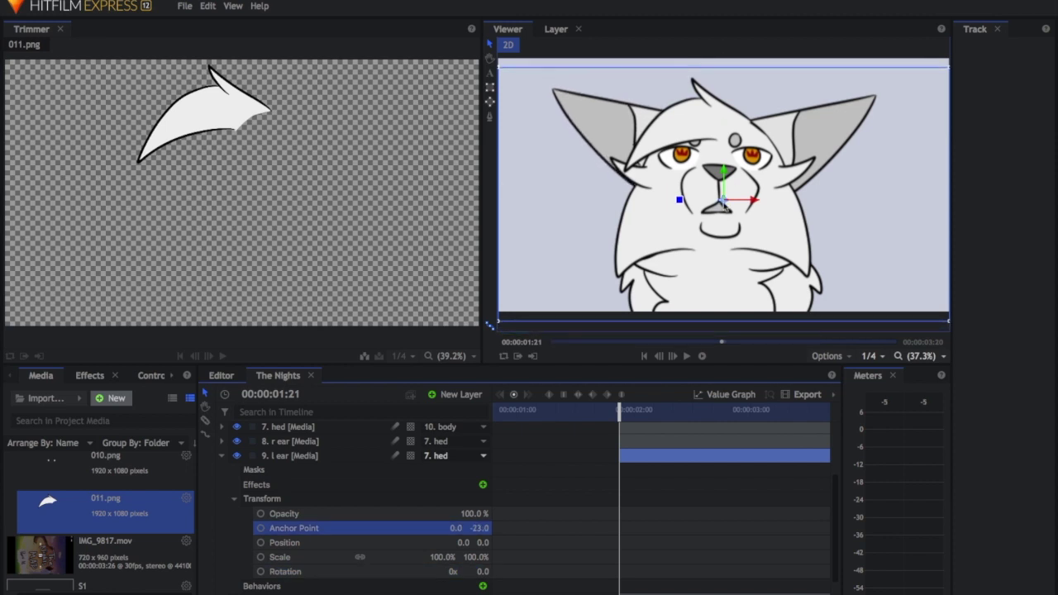
pyautogui.moveTo(484, 528); pyautogui.dragTo(453, 528)
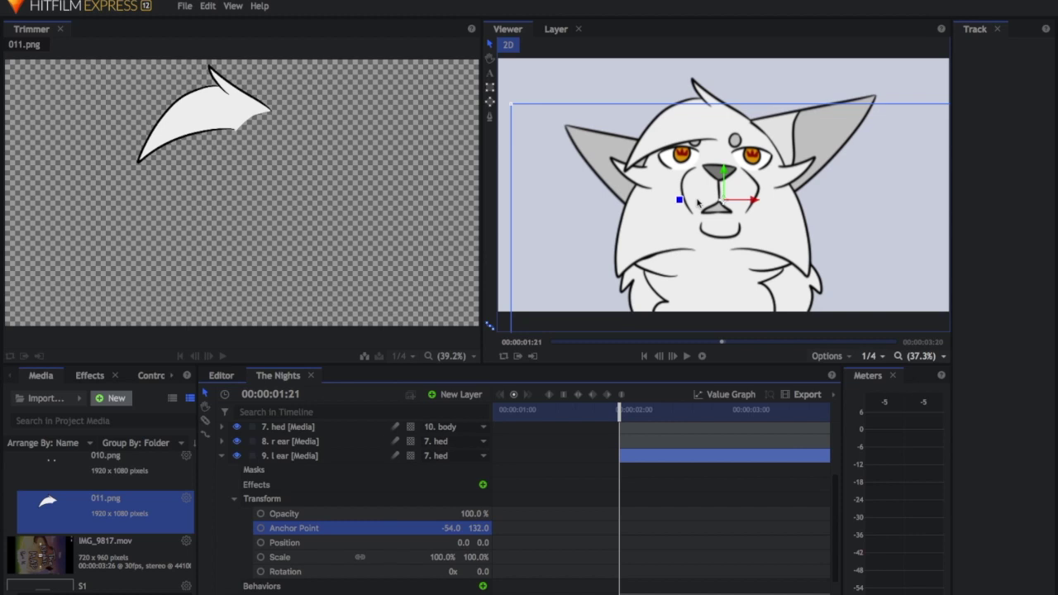
pyautogui.scroll(2, 231, 504)
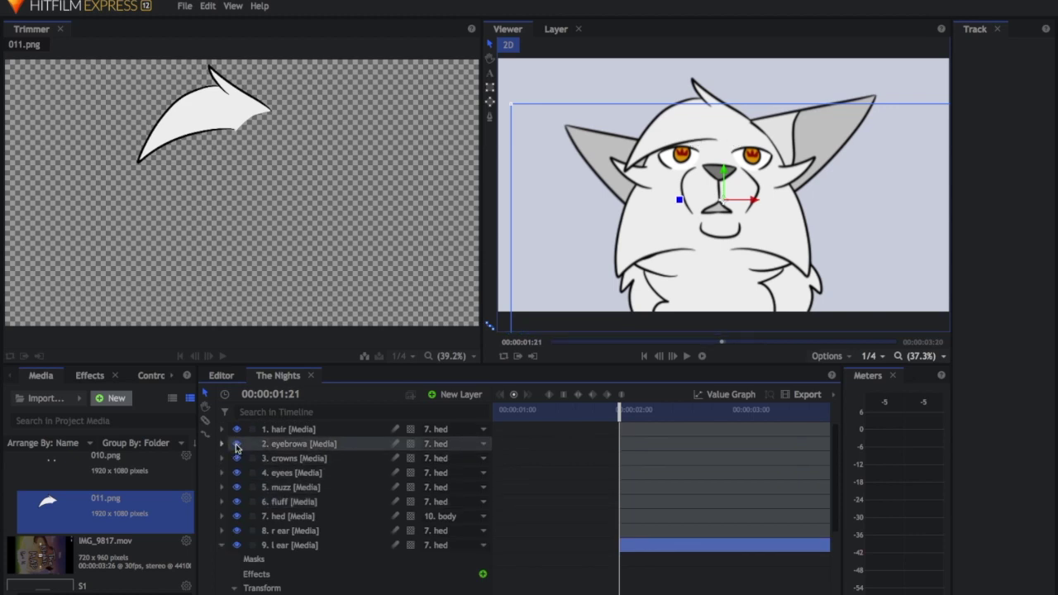
pyautogui.scroll(-2, 378, 518)
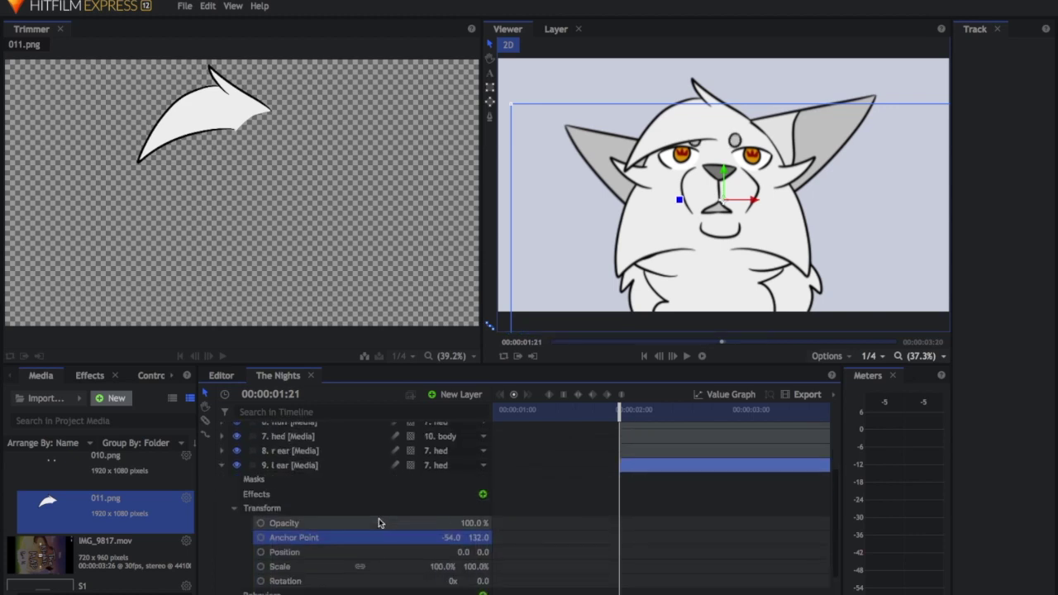
pyautogui.scroll(-1, 438, 548)
pyautogui.moveTo(484, 537); pyautogui.dragTo(417, 537)
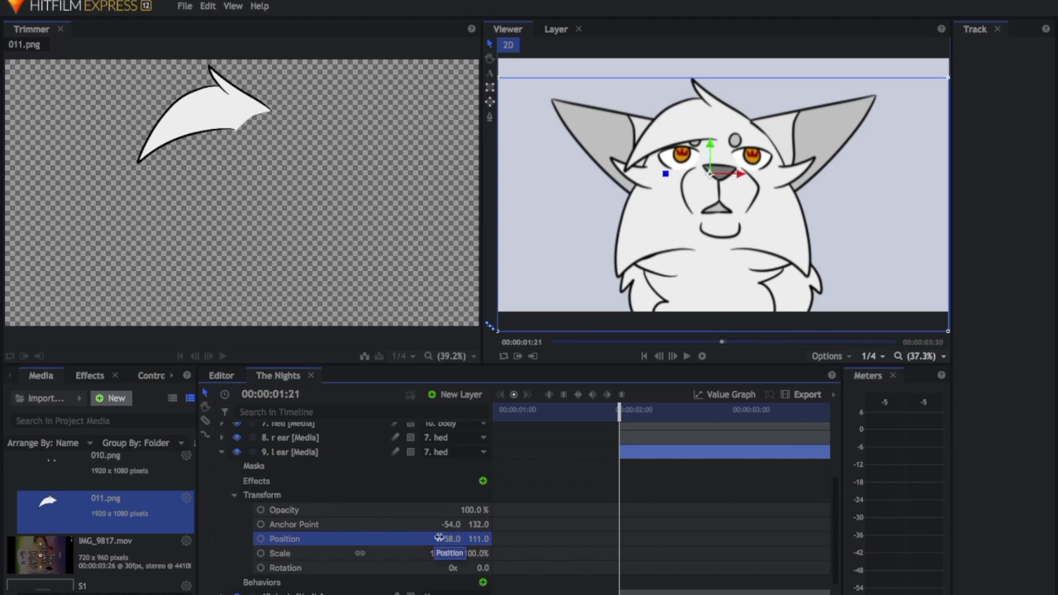
# Undo the small Position nudge on the l ear layer and set its Position to -97.0, 114.0
pyautogui.moveTo(450, 538); pyautogui.dragTo(448, 540)
pyautogui.press('super+z')
pyautogui.moveTo(664, 174)
pyautogui.moveTo(451, 538); pyautogui.dragTo(418, 538)
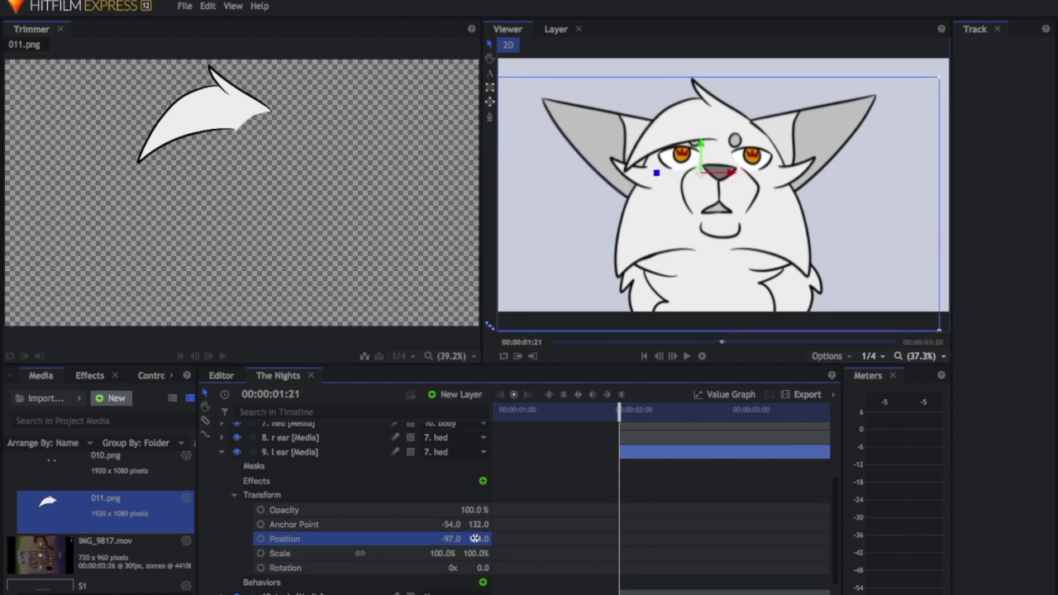
# Keyframe the l ear layer's Rotation at -7.0 at 00:00:01:21 and at 14.0 at 00:00:03:19
pyautogui.click(262, 568)
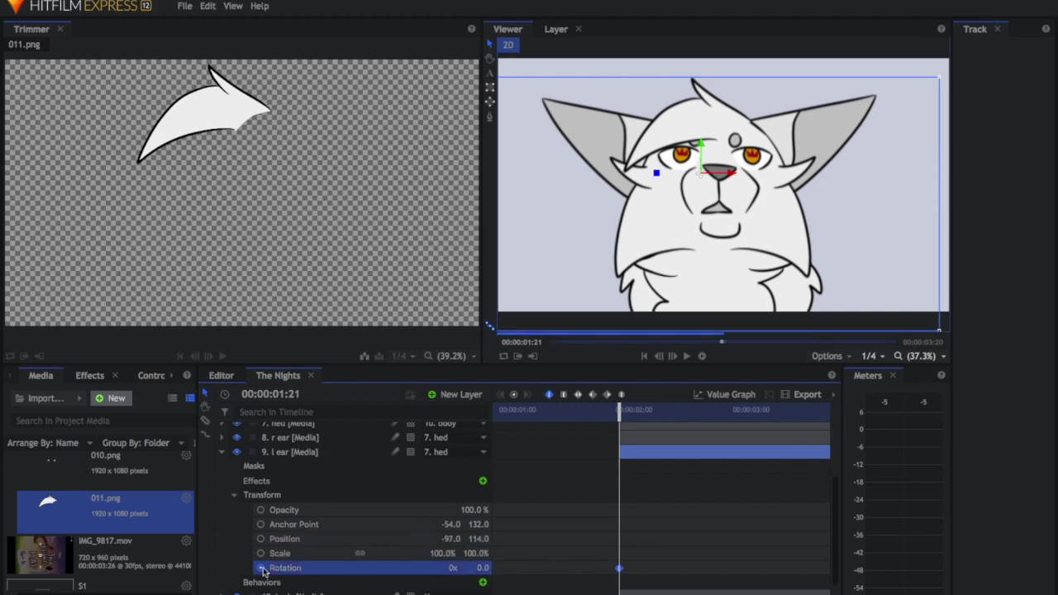
pyautogui.moveTo(481, 569); pyautogui.dragTo(442, 567)
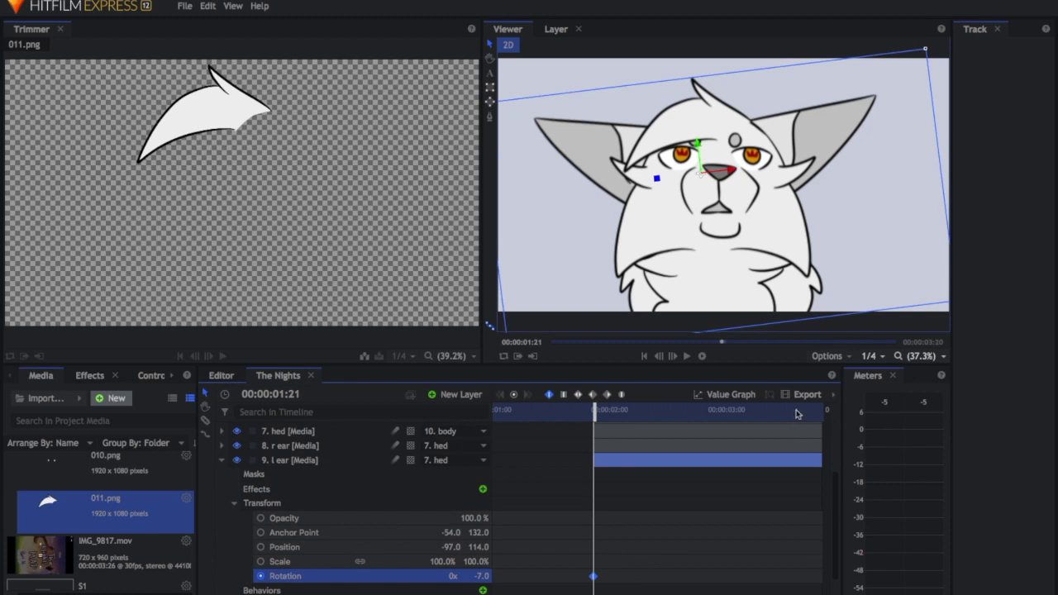
pyautogui.moveTo(798, 414); pyautogui.dragTo(852, 412)
pyautogui.moveTo(486, 577); pyautogui.dragTo(571, 574)
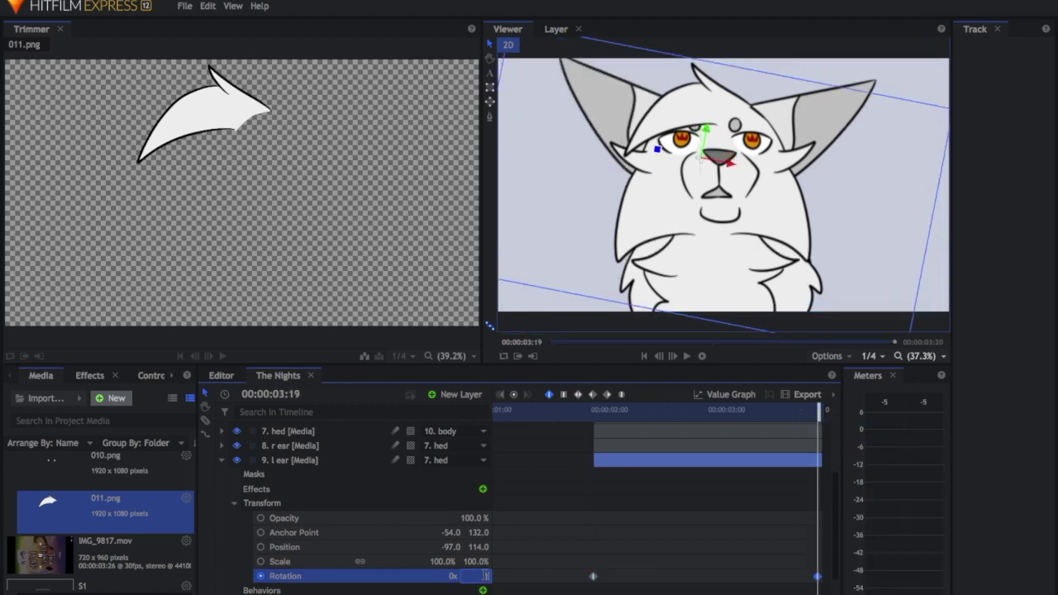
pyautogui.moveTo(484, 575); pyautogui.dragTo(484, 575)
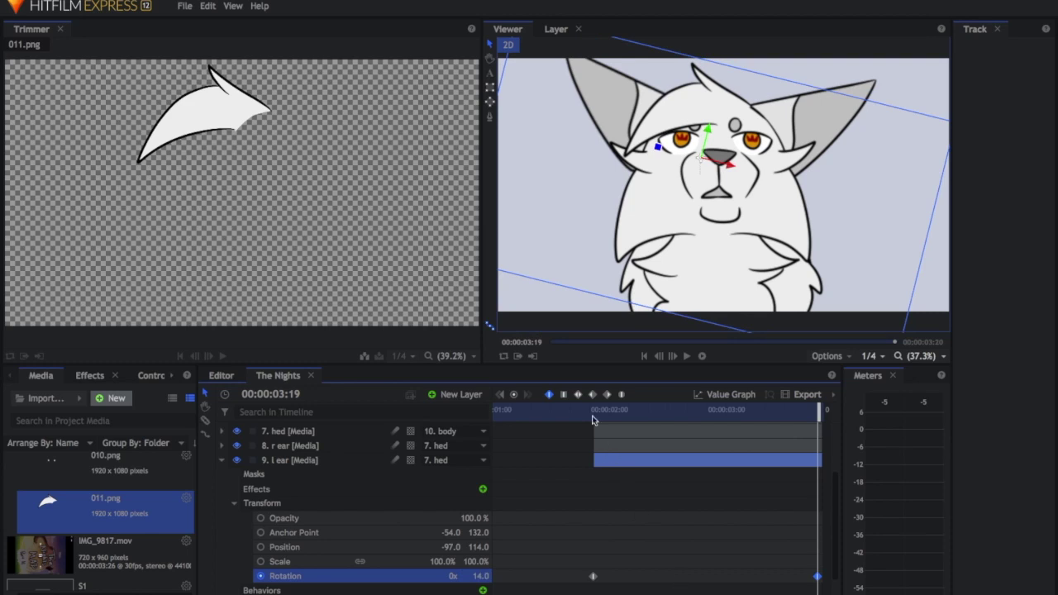
# At 00:00:01:21, set the r ear layer's Anchor Point to 77.0, 196.0 and its Position to 57.0, 146.0
pyautogui.click(592, 413)
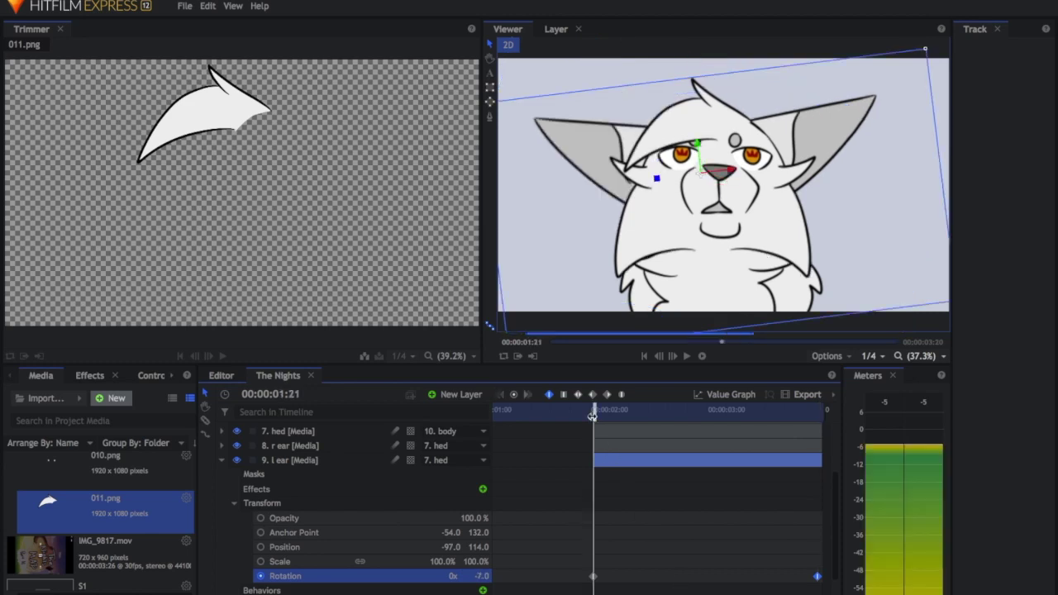
pyautogui.click(221, 460)
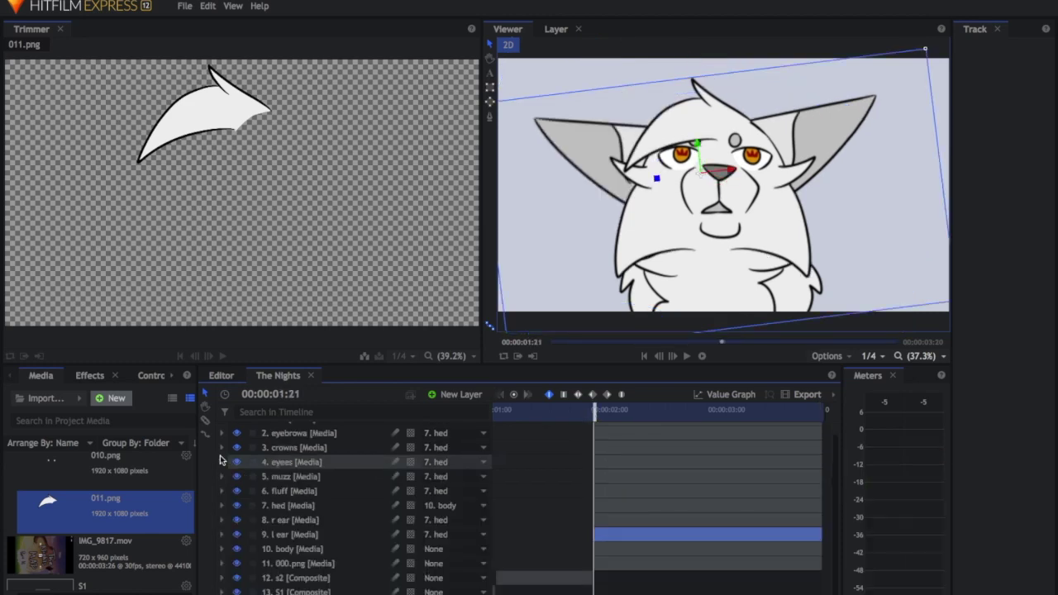
pyautogui.click(222, 520)
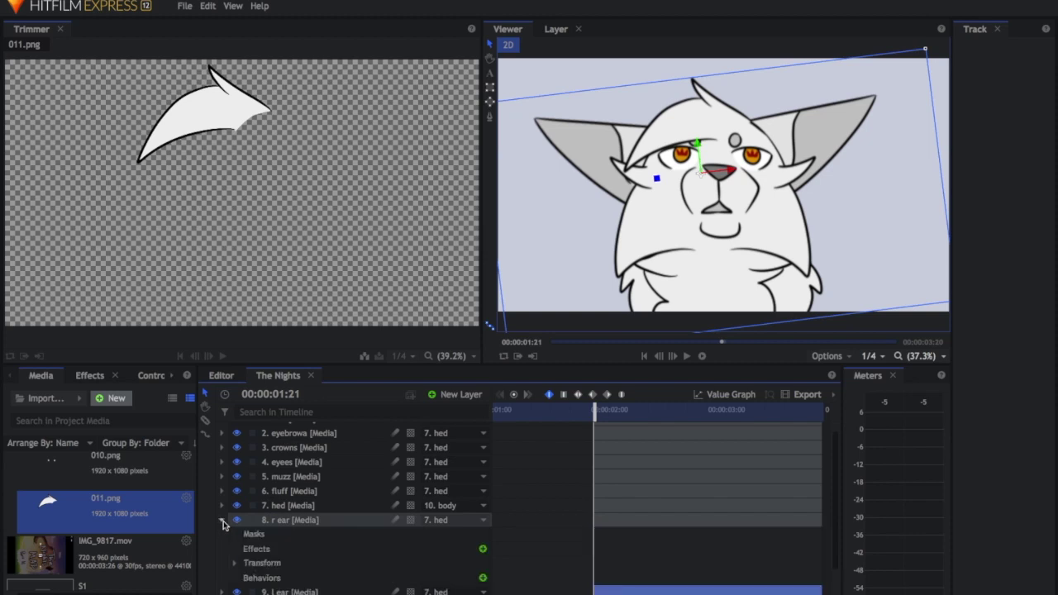
pyautogui.click(234, 565)
pyautogui.scroll(-4, 293, 569)
pyautogui.moveTo(484, 504); pyautogui.dragTo(779, 475)
pyautogui.moveTo(562, 501); pyautogui.dragTo(427, 510)
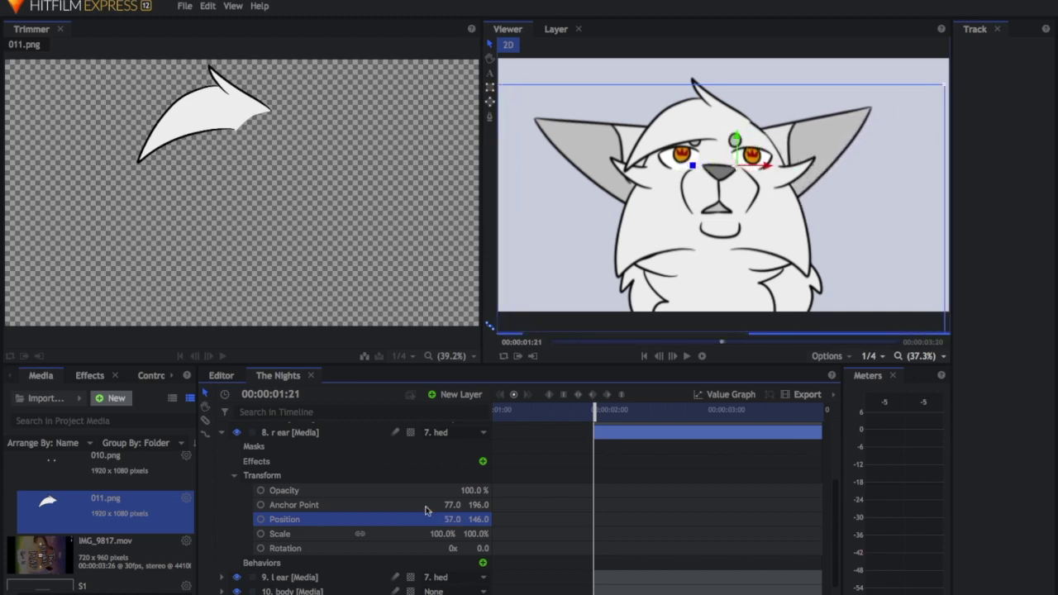
# Shift the l ear layer's horizontal Position slightly inward toward the head
pyautogui.click(221, 577)
pyautogui.scroll(-2, 222, 581)
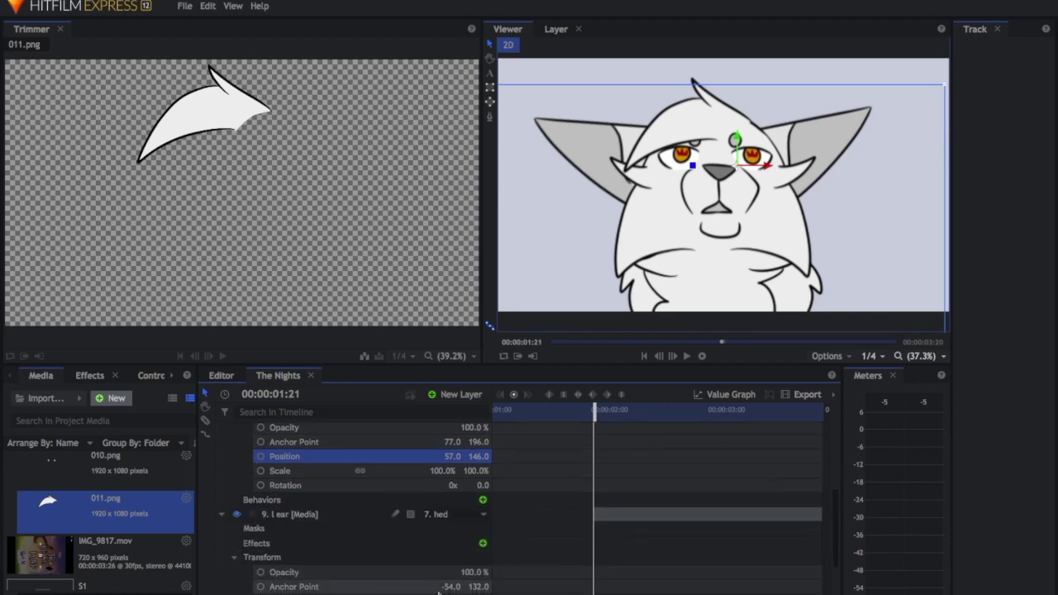
pyautogui.moveTo(452, 594); pyautogui.dragTo(459, 594)
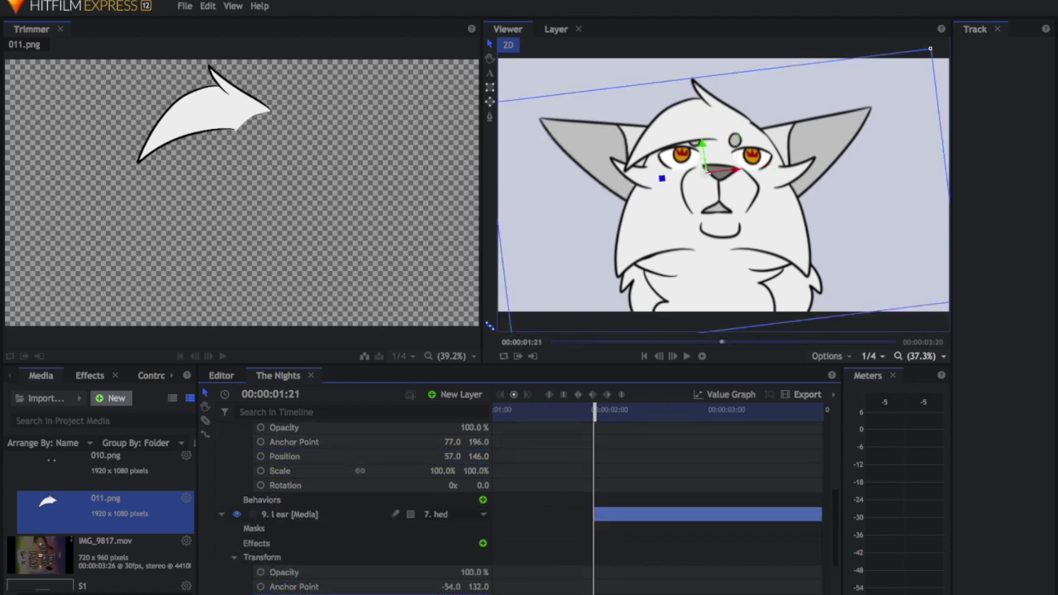
pyautogui.click(221, 515)
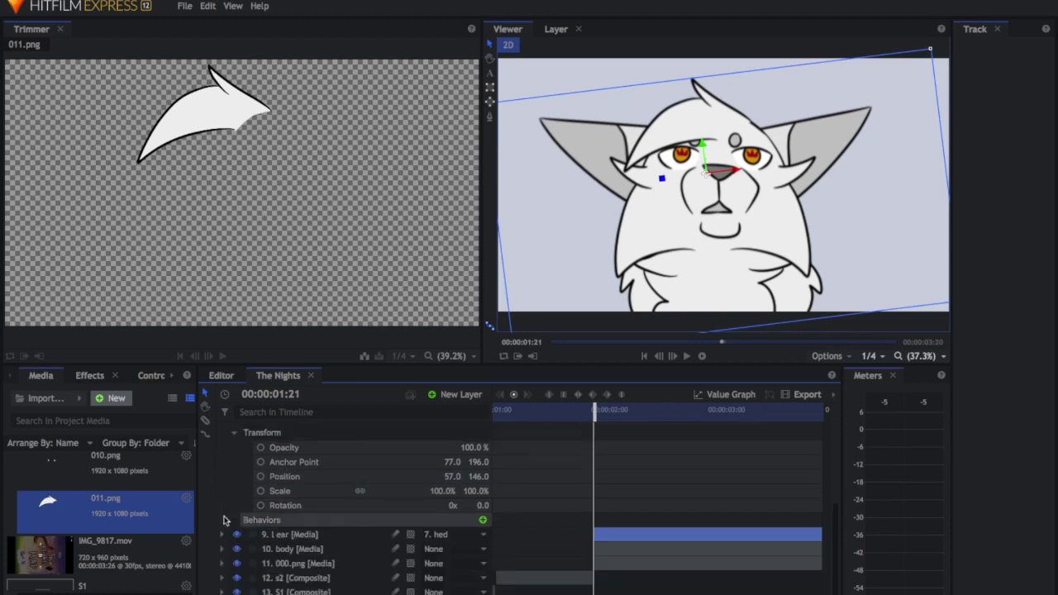
# Refine the r ear layer's pivot by setting its Anchor Point to 48.0, 209.0 and its Position to 40.0, 173.0
pyautogui.scroll(3, 223, 520)
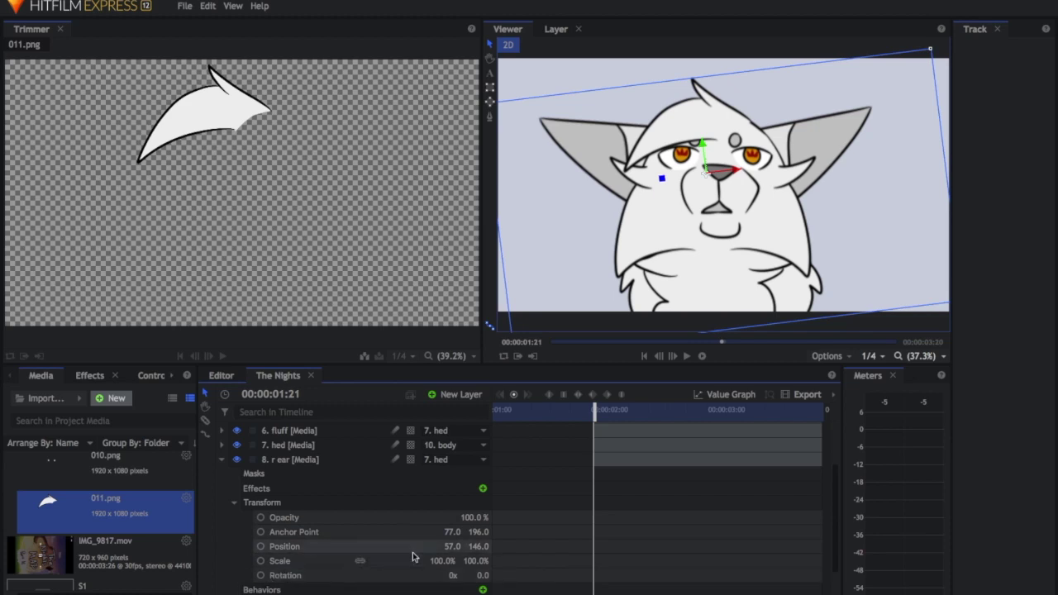
pyautogui.moveTo(480, 575); pyautogui.dragTo(479, 575)
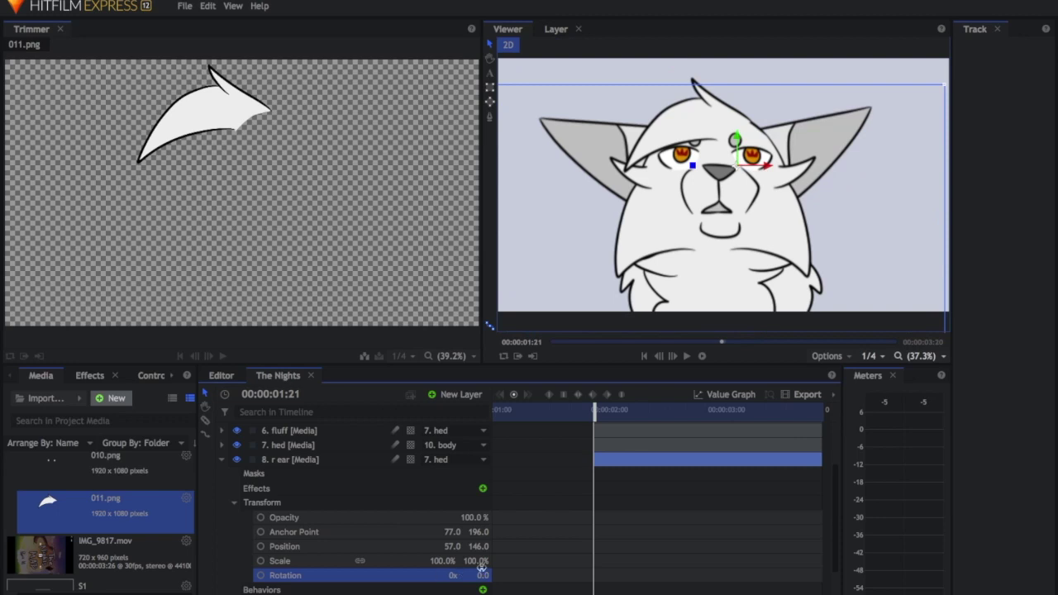
pyautogui.moveTo(479, 531); pyautogui.dragTo(453, 547)
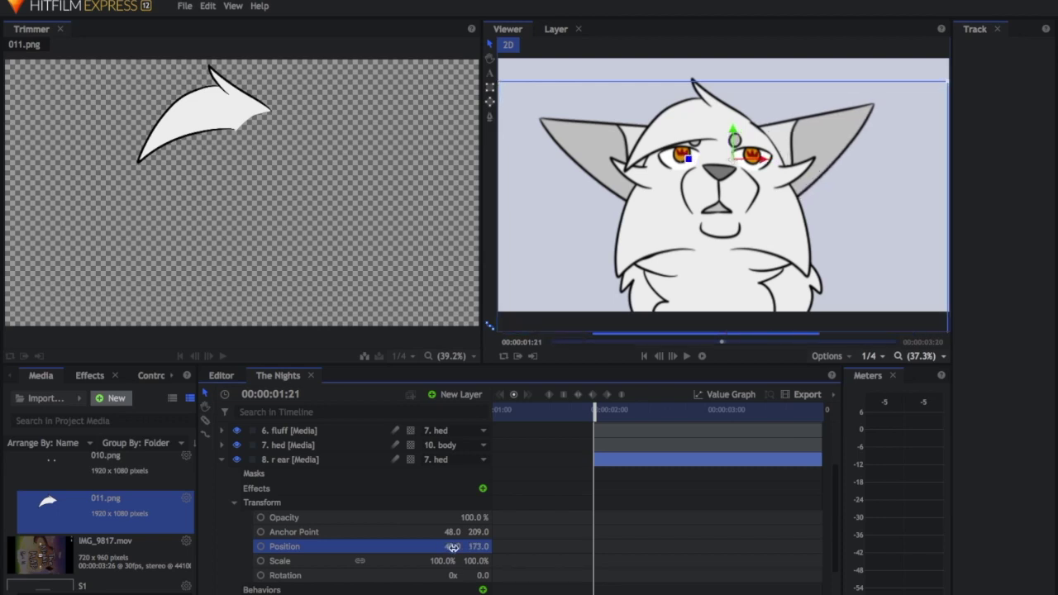
pyautogui.moveTo(453, 550); pyautogui.dragTo(495, 575)
# Keyframe the r ear layer's Rotation at 7.0 at 00:00:01:21 and at -14.0 at 00:00:03:19, and play the ear motion back
pyautogui.click(261, 576)
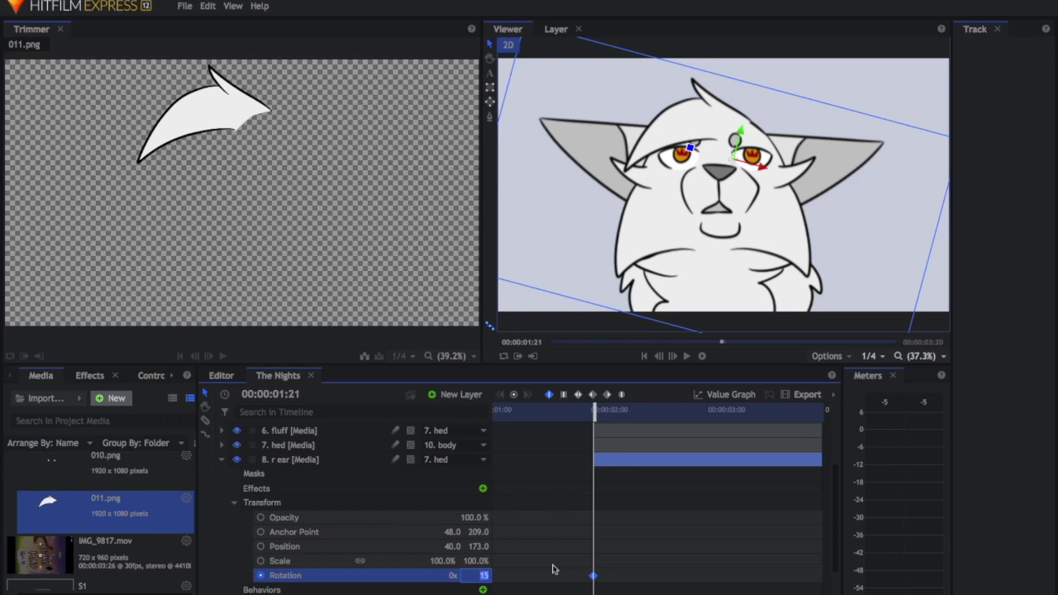
pyautogui.write('7')
pyautogui.press('Return')
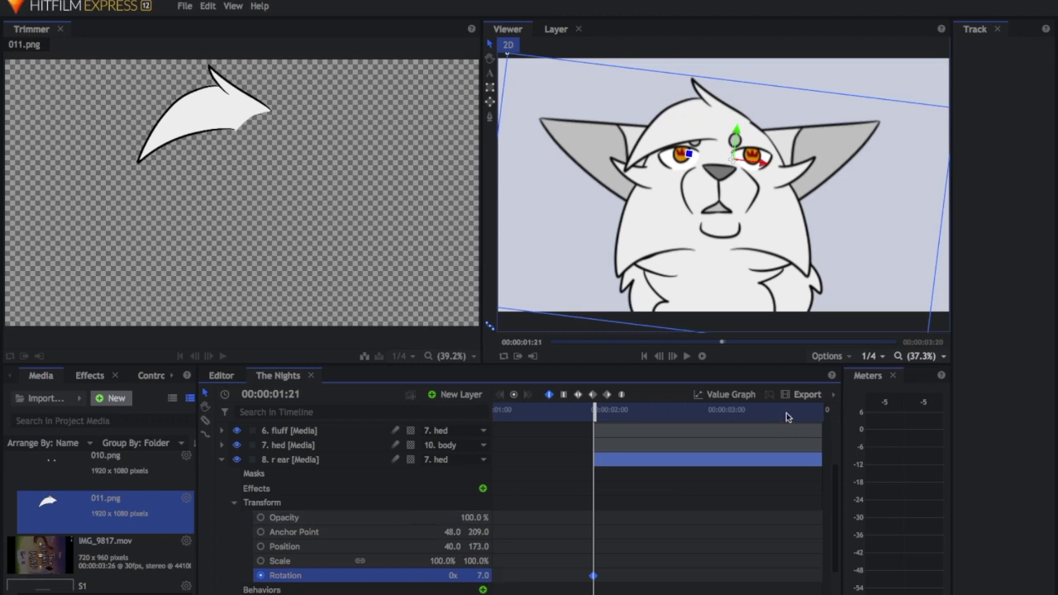
pyautogui.moveTo(787, 416); pyautogui.dragTo(934, 415)
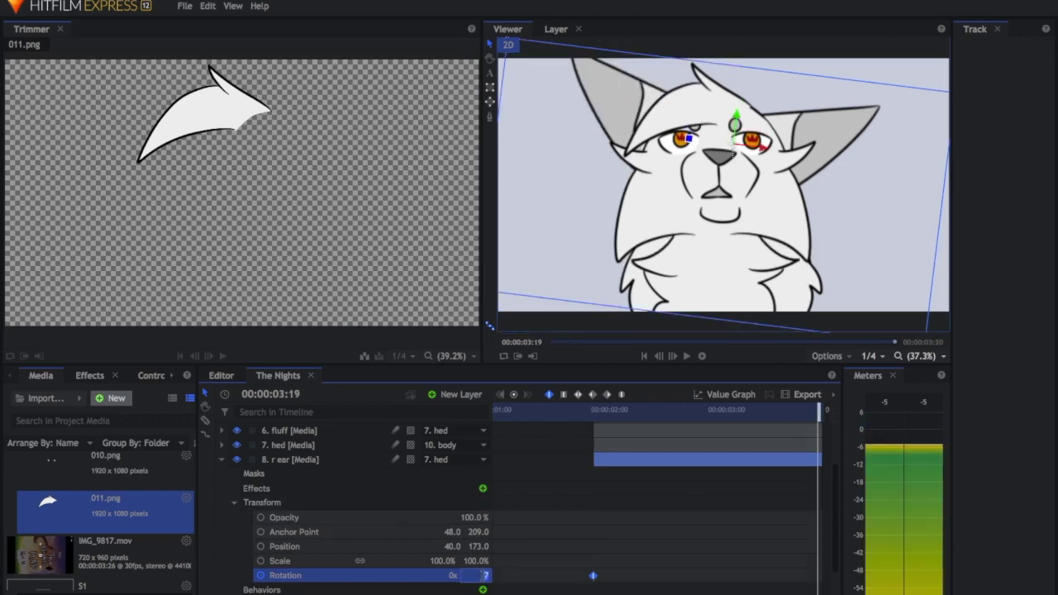
pyautogui.write('-14')
pyautogui.press('Return')
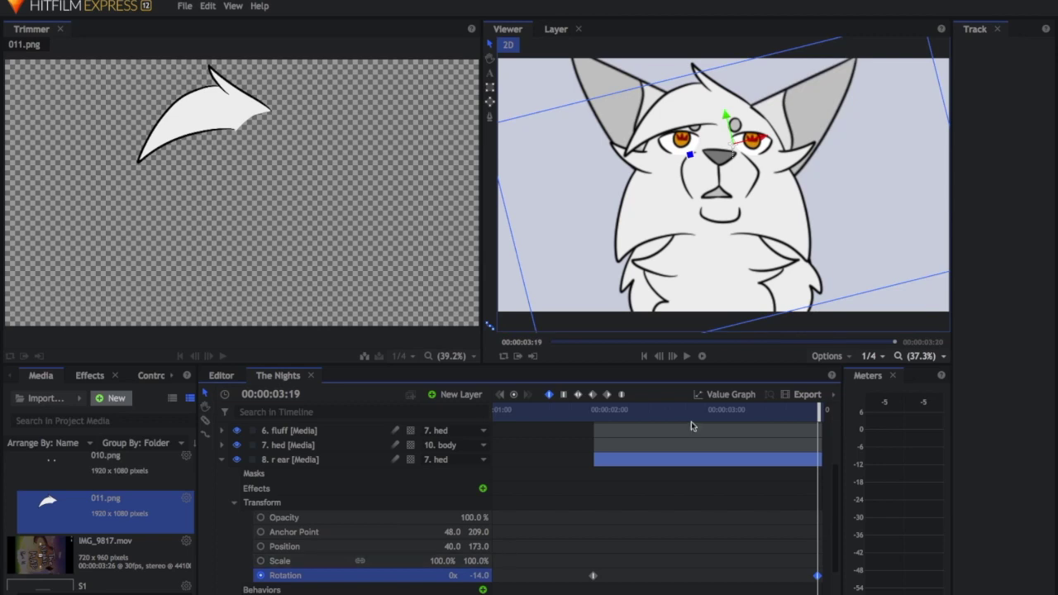
pyautogui.click(597, 410)
pyautogui.press('space')
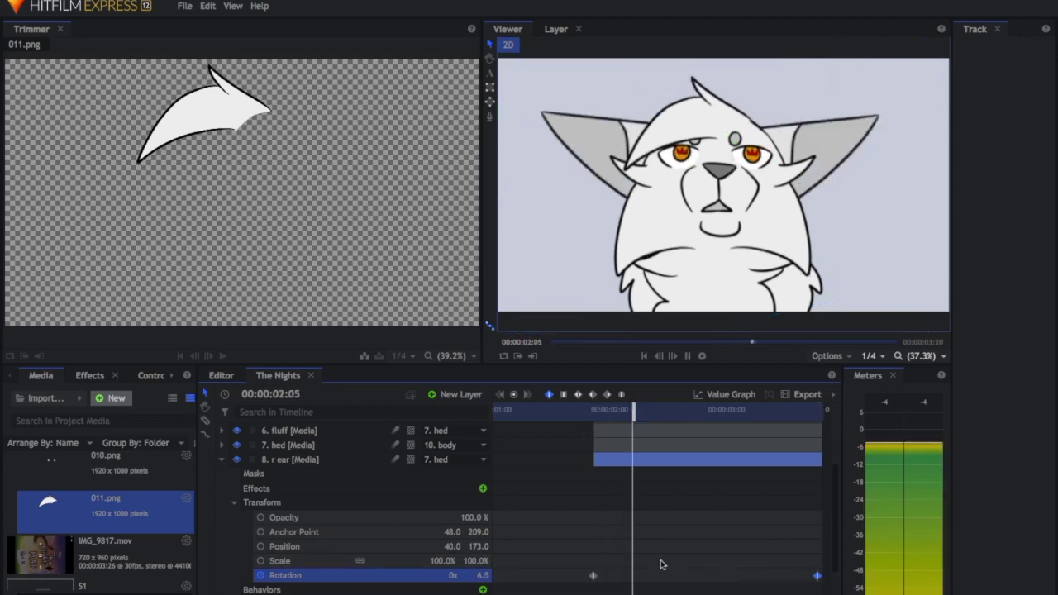
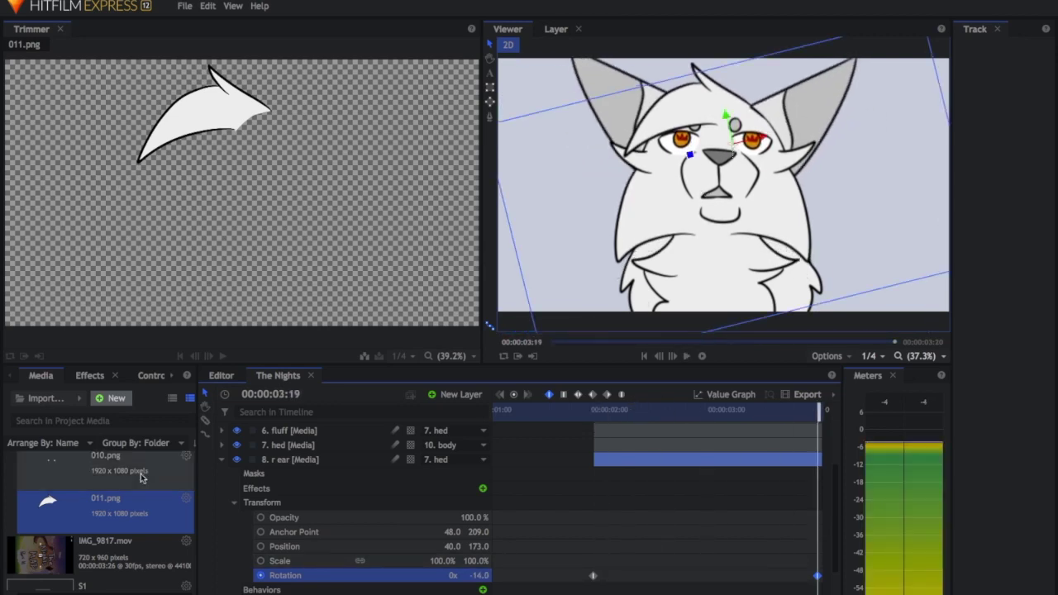
pyautogui.click(222, 461)
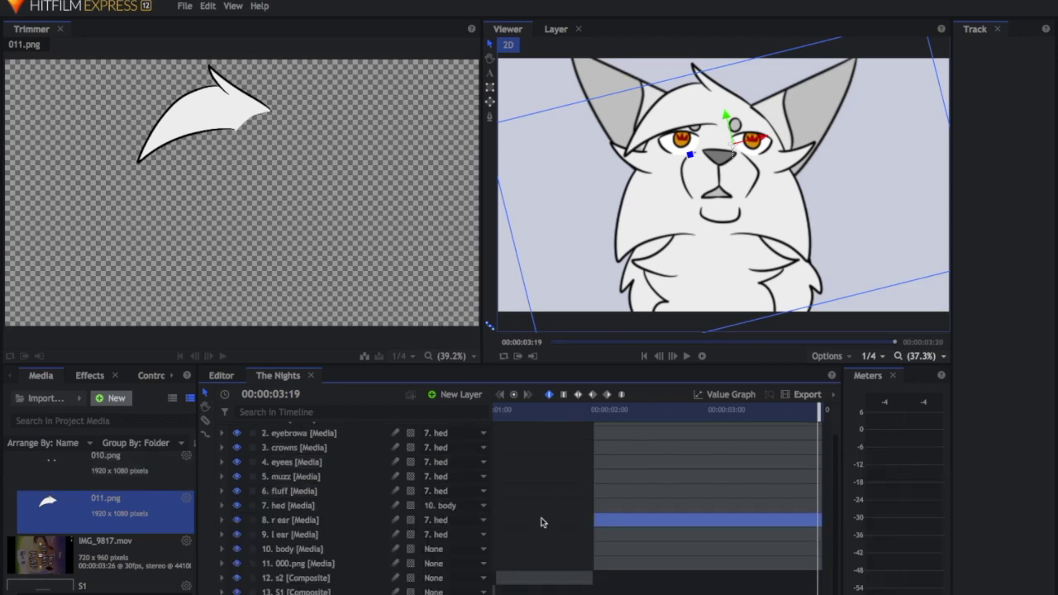
# Keyframe the fluff layer's Position at its current value at 00:00:01:21 and at 0.0, -35.0 at 00:00:03:19, and play the motion back
pyautogui.click(595, 411)
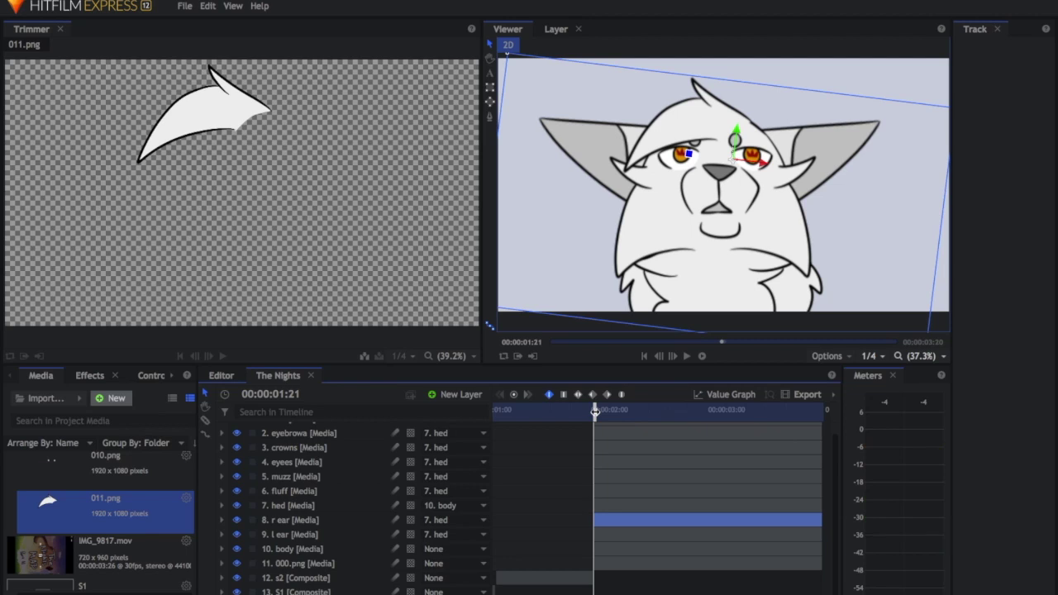
pyautogui.click(223, 491)
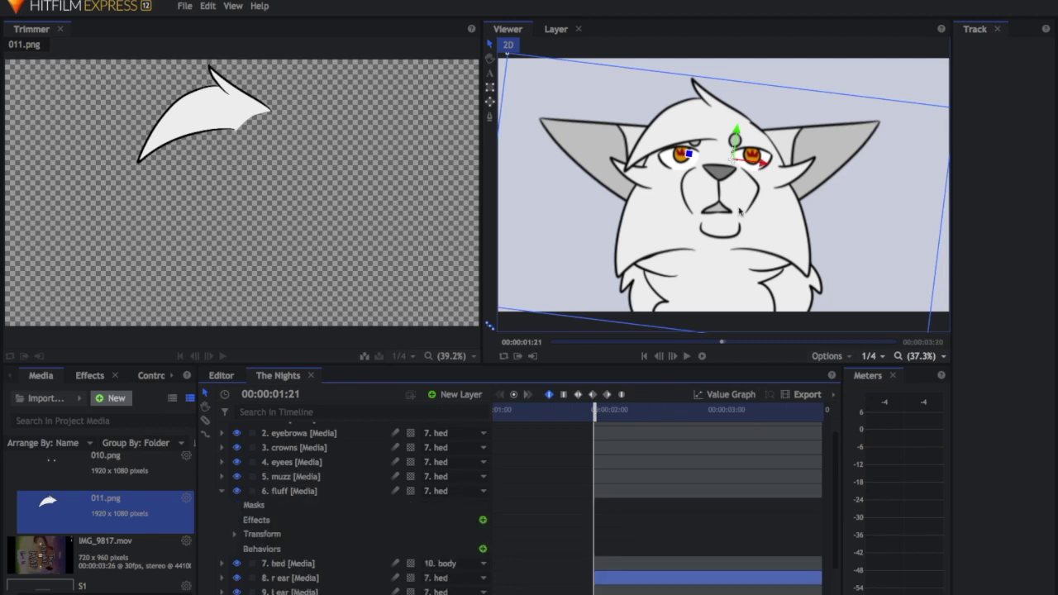
pyautogui.click(235, 534)
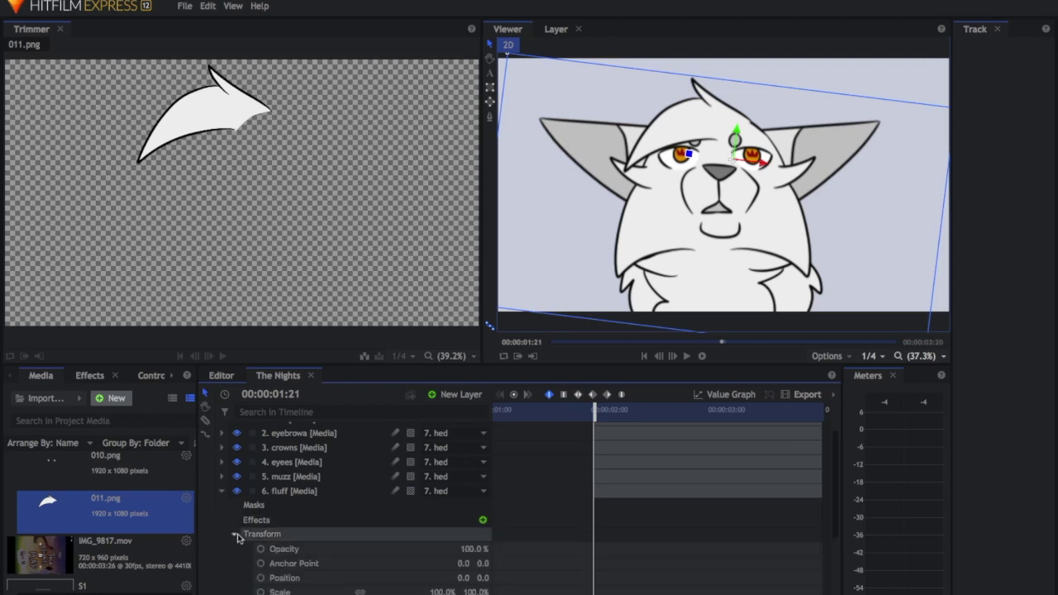
pyautogui.scroll(-2, 267, 551)
pyautogui.click(262, 545)
pyautogui.press('space')
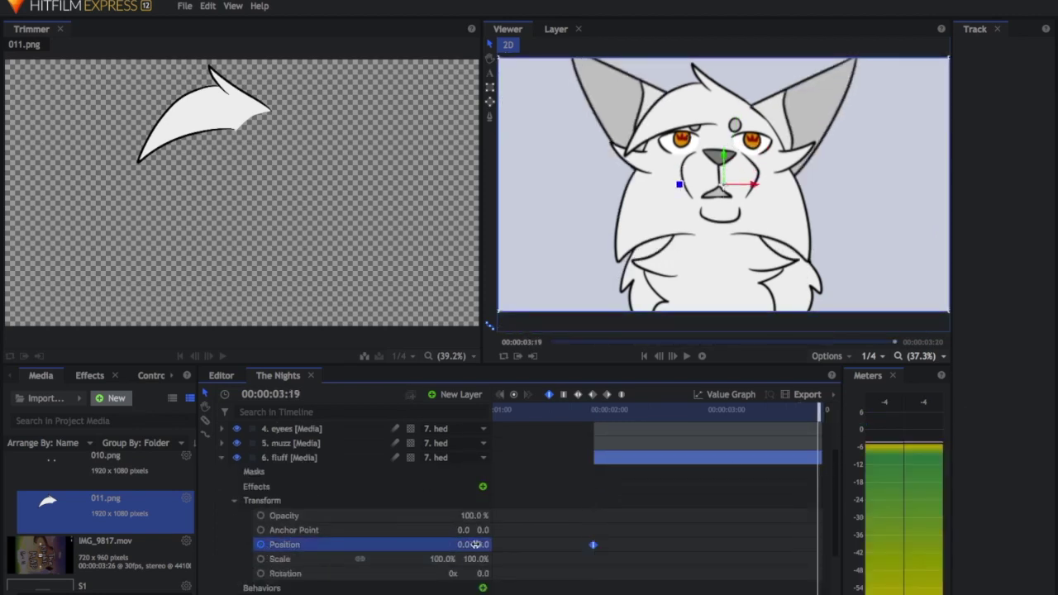
pyautogui.moveTo(722, 189); pyautogui.dragTo(724, 195)
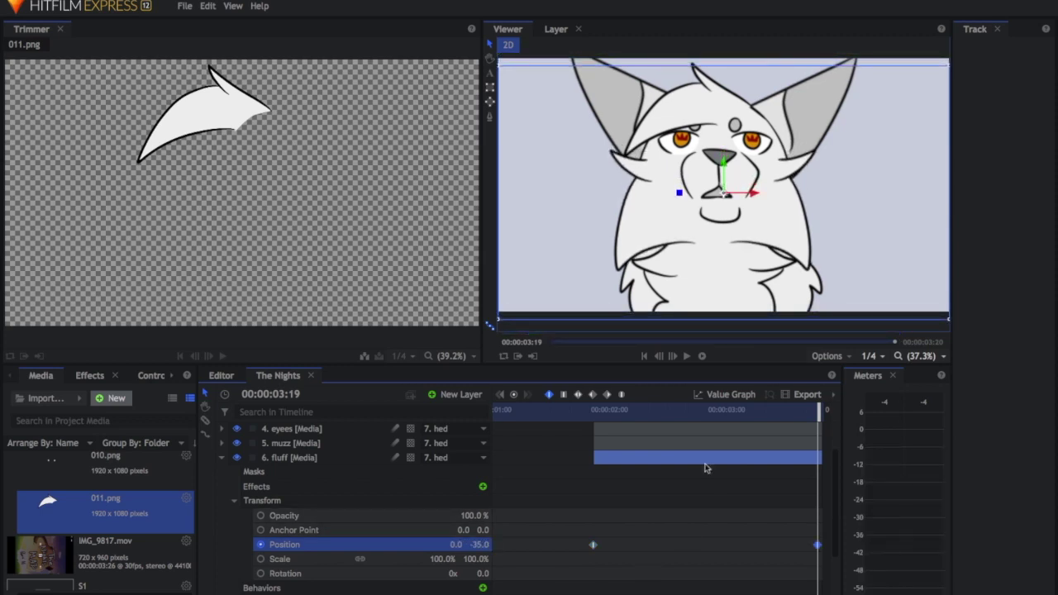
pyautogui.press('space')
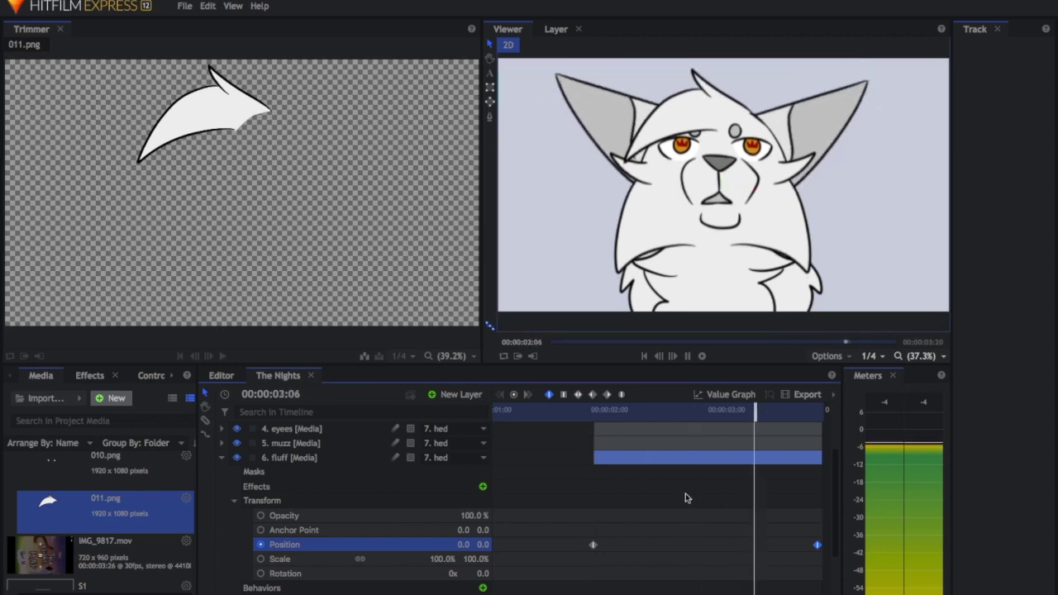
pyautogui.press('space')
pyautogui.click(222, 458)
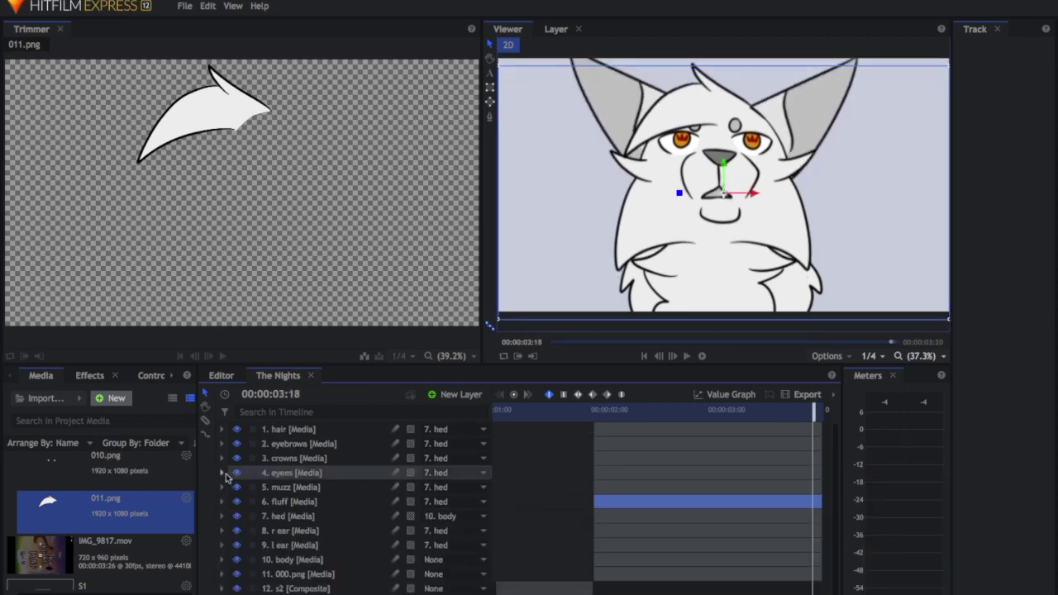
# Try rotating the hair layer around its default anchor point at 00:00:01:21, and undo the rotation
pyautogui.click(221, 429)
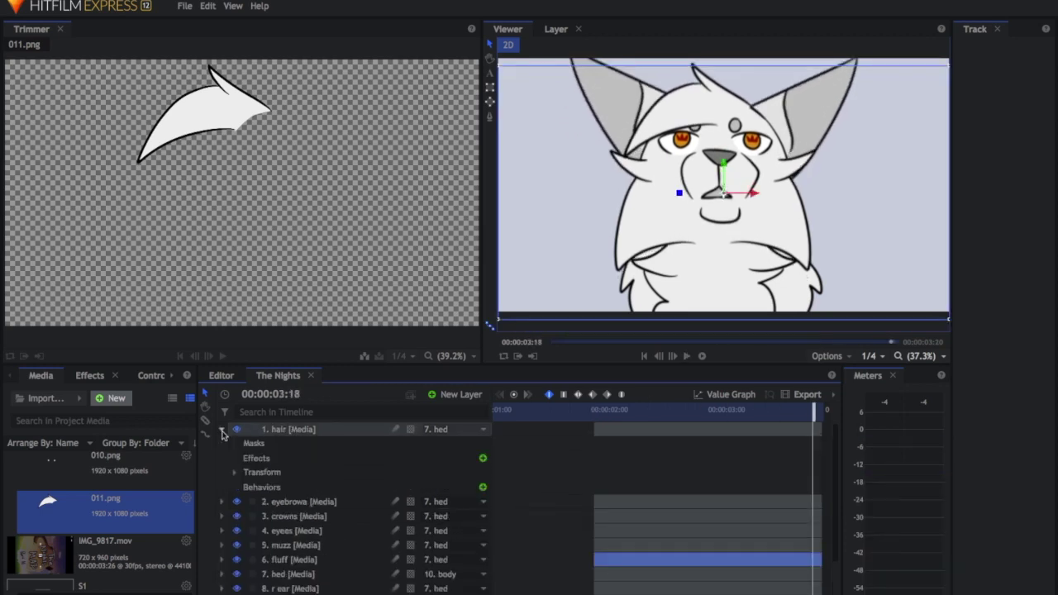
pyautogui.click(599, 414)
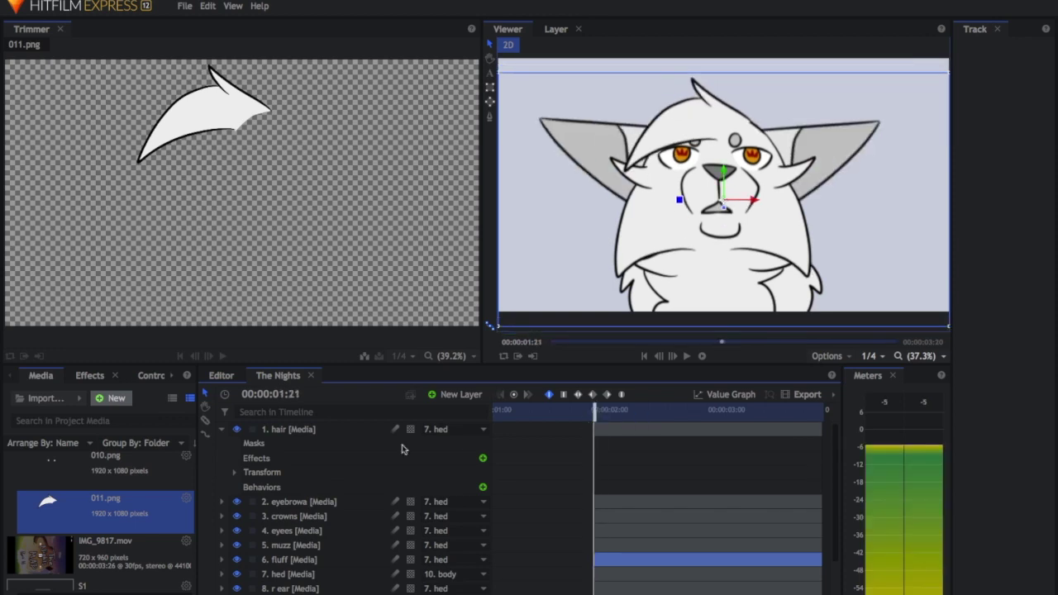
pyautogui.click(239, 472)
pyautogui.click(236, 472)
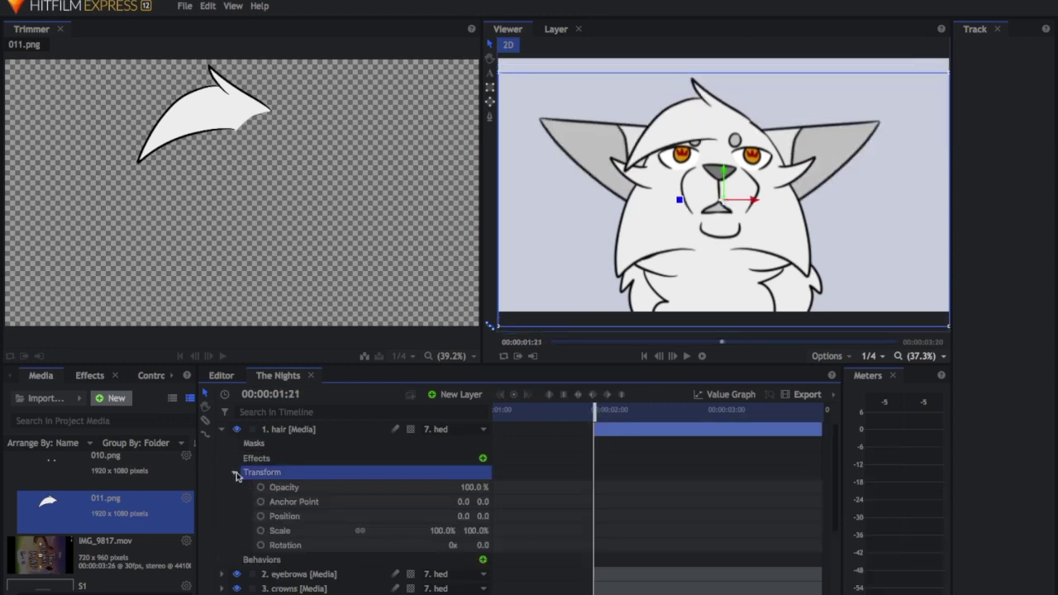
pyautogui.moveTo(480, 545)
pyautogui.mouseDown()
pyautogui.moveTo(322, 545)
pyautogui.moveTo(468, 547)
pyautogui.mouseUp()
pyautogui.hotkey('ctrl', 'z')
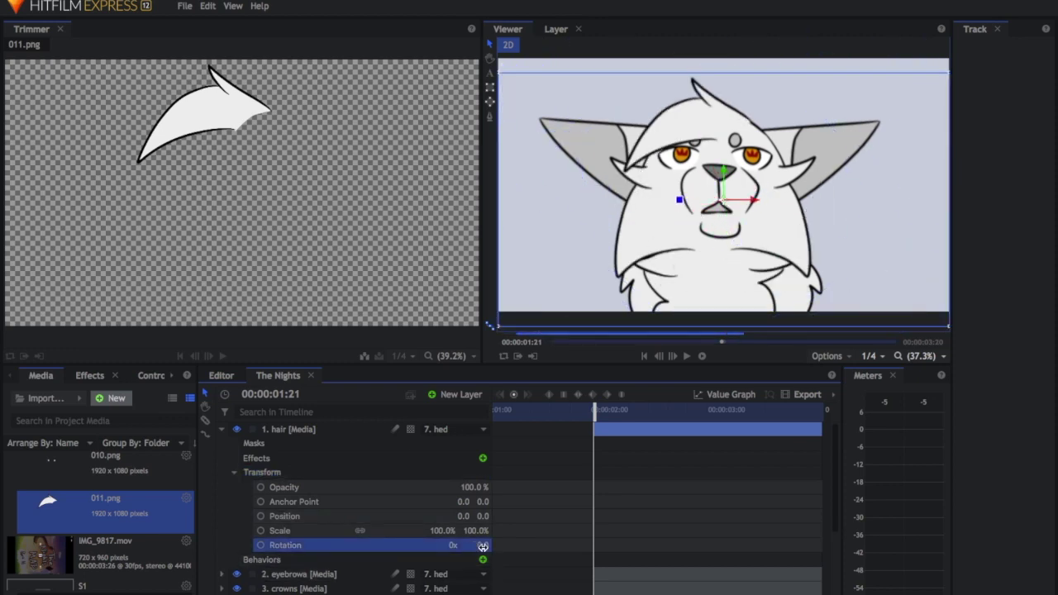
# Set the hair layer's Anchor Point to 104.0, 358.0 and Position to 57.0, 376.0, and keyframe its Rotation at -13.0 at 00:00:01:21
pyautogui.moveTo(483, 501)
pyautogui.mouseDown()
pyautogui.moveTo(385, 501)
pyautogui.moveTo(532, 502)
pyautogui.moveTo(450, 515)
pyautogui.moveTo(476, 515)
pyautogui.mouseUp()
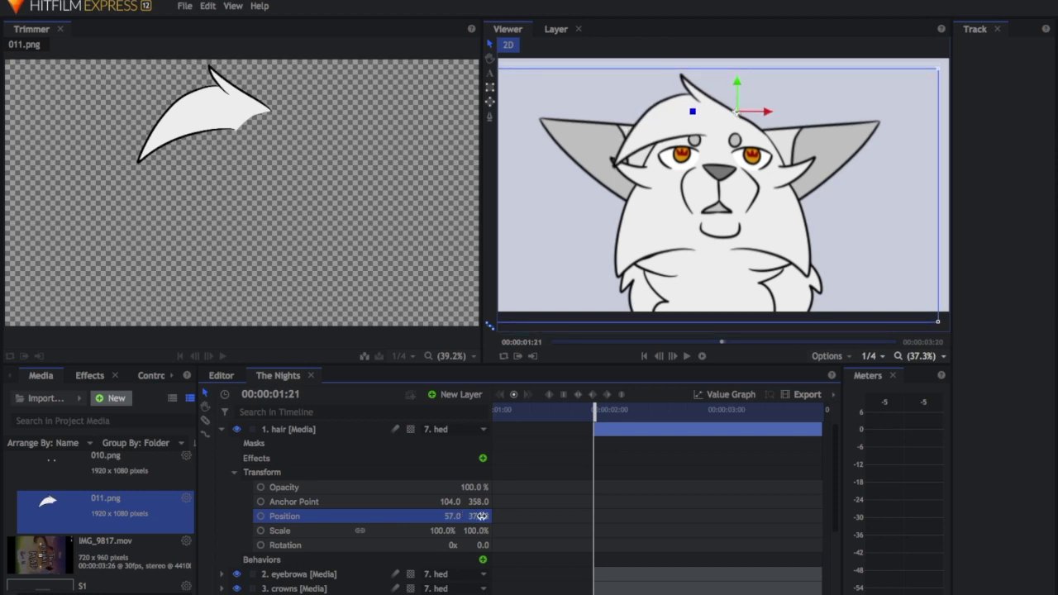
pyautogui.click(261, 545)
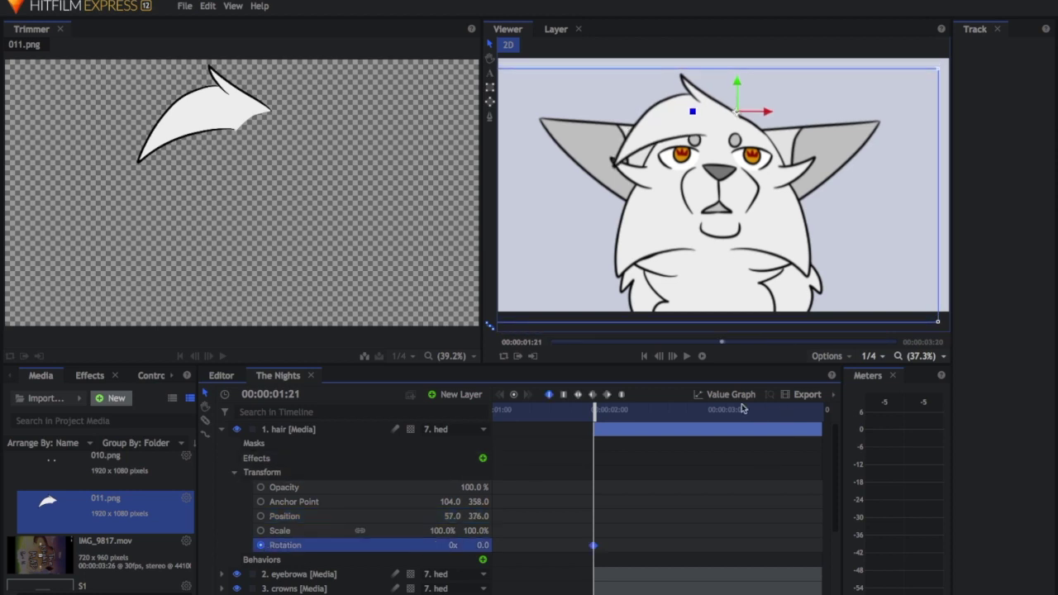
pyautogui.moveTo(482, 545); pyautogui.dragTo(474, 545)
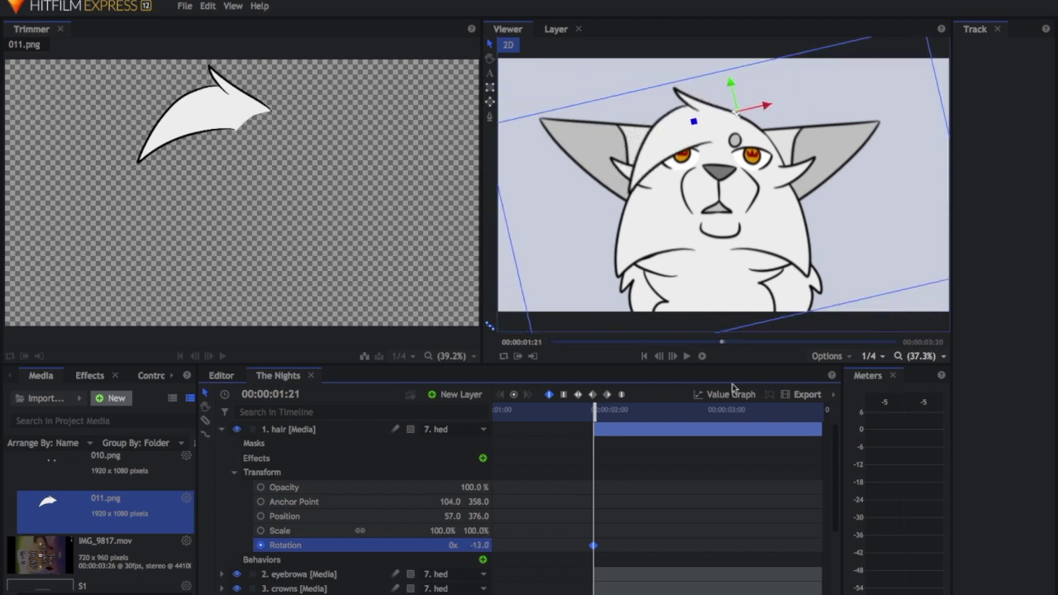
# Keyframe the hair layer's Rotation at 5.0 at about 00:00:03:01 and at -7.0 at 00:00:03:19
pyautogui.moveTo(717, 409); pyautogui.dragTo(819, 411)
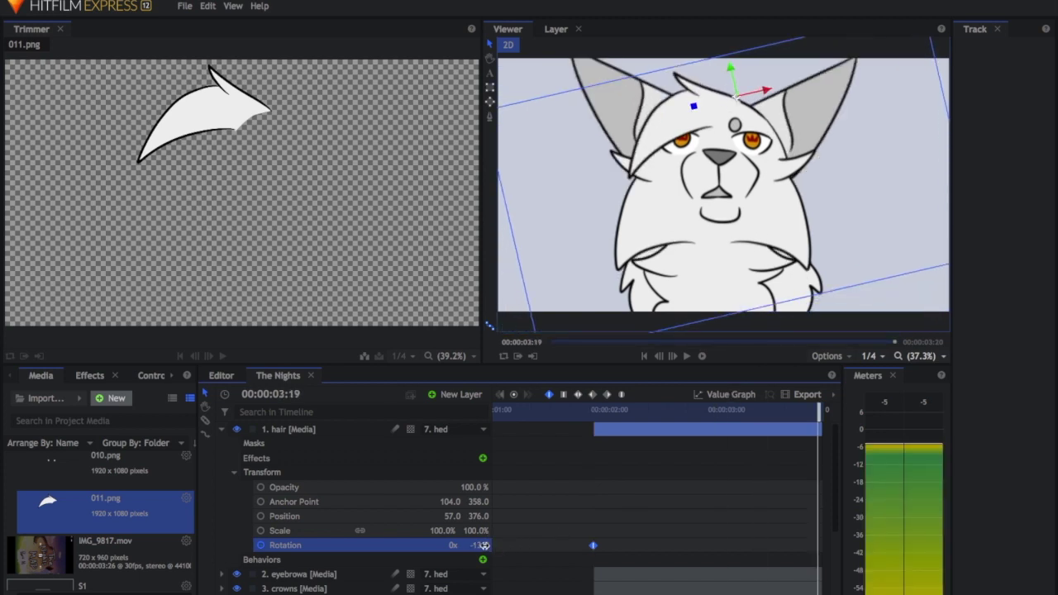
pyautogui.moveTo(479, 545); pyautogui.dragTo(494, 545)
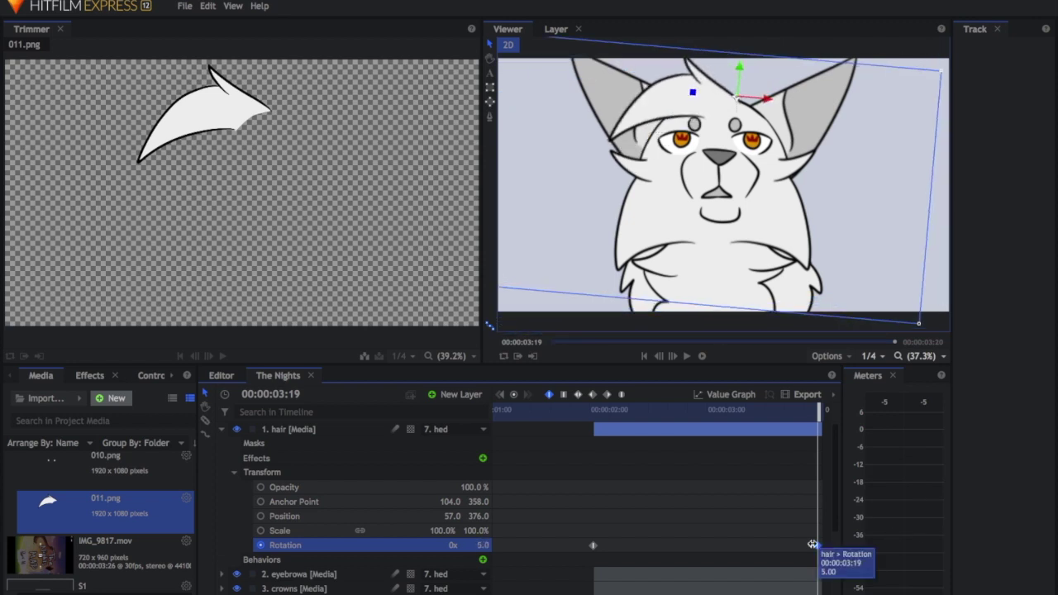
pyautogui.moveTo(756, 546); pyautogui.dragTo(726, 544)
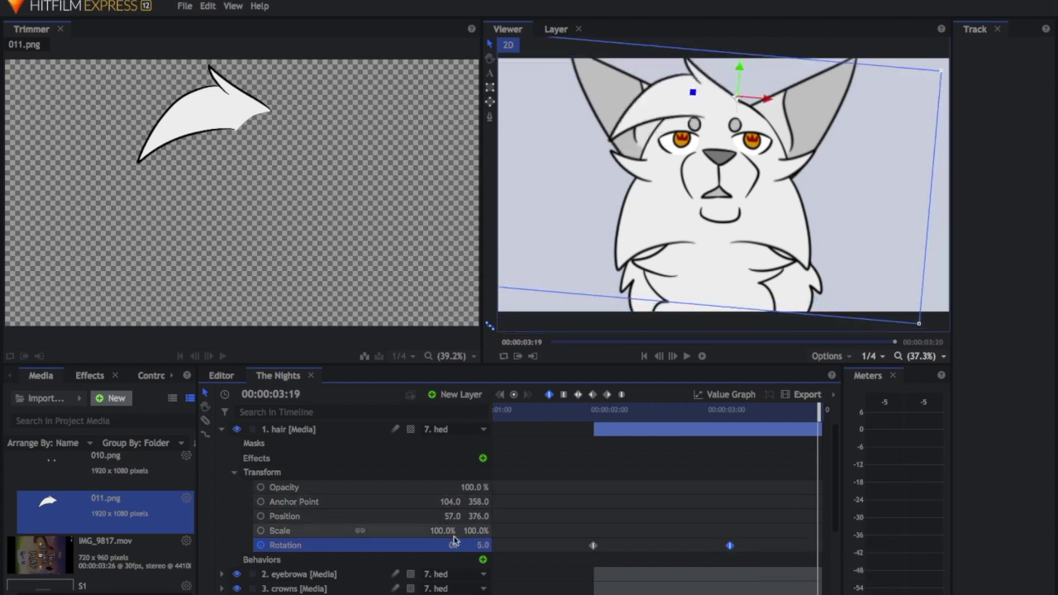
pyautogui.moveTo(479, 545); pyautogui.dragTo(468, 545)
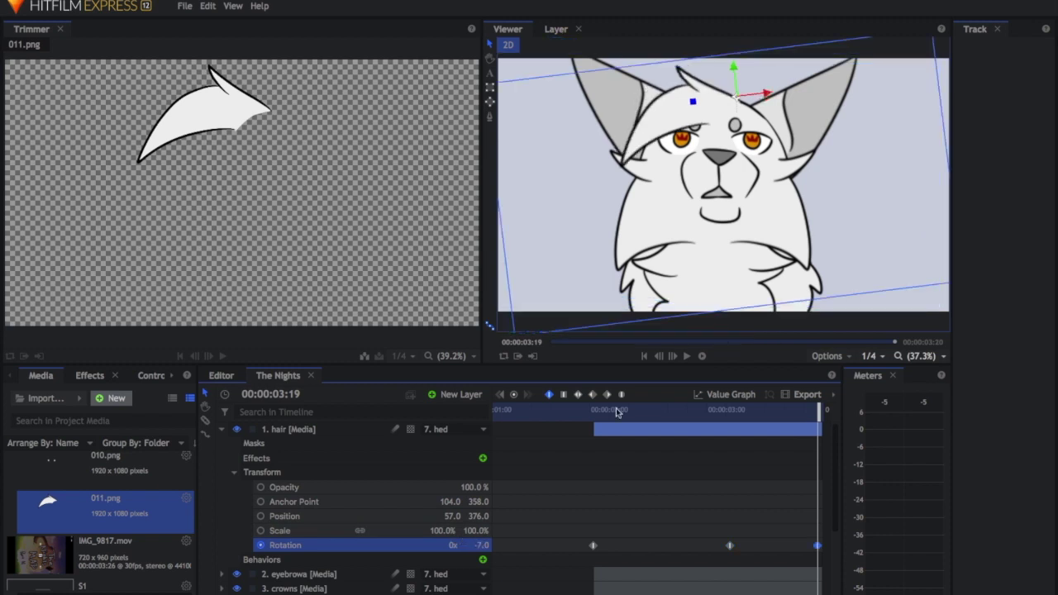
# Play back the hair swing and tilt its final Rotation keyframe slightly further counterclockwise
pyautogui.press('space')
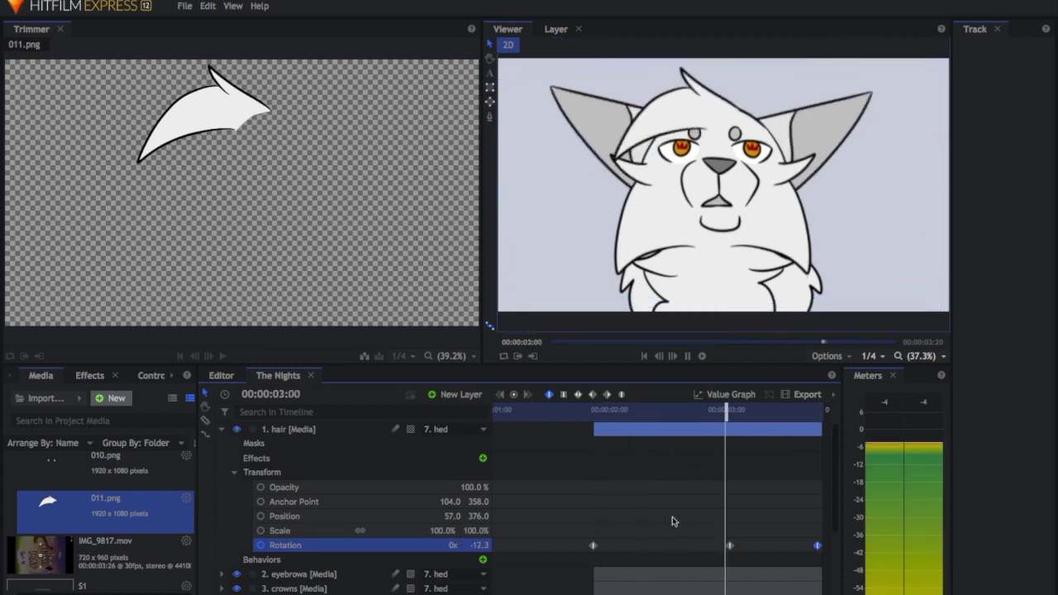
pyautogui.press('space')
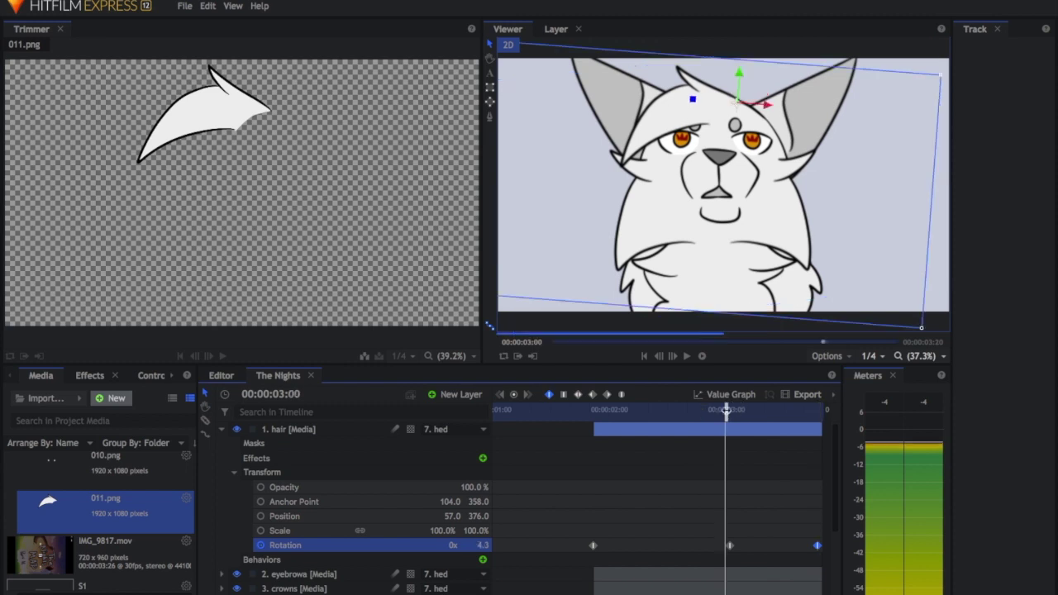
pyautogui.moveTo(725, 411); pyautogui.dragTo(730, 412)
pyautogui.moveTo(483, 546); pyautogui.dragTo(476, 546)
pyautogui.press('space')
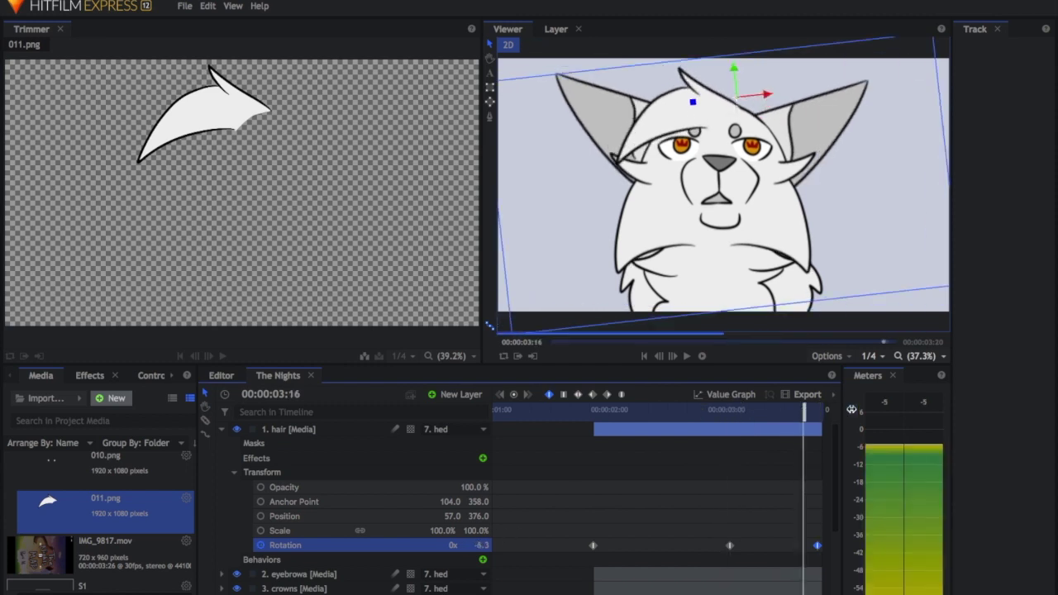
pyautogui.click(628, 415)
pyautogui.press('space')
pyautogui.press('space')
pyautogui.moveTo(488, 544); pyautogui.dragTo(481, 544)
pyautogui.moveTo(737, 410); pyautogui.dragTo(592, 411)
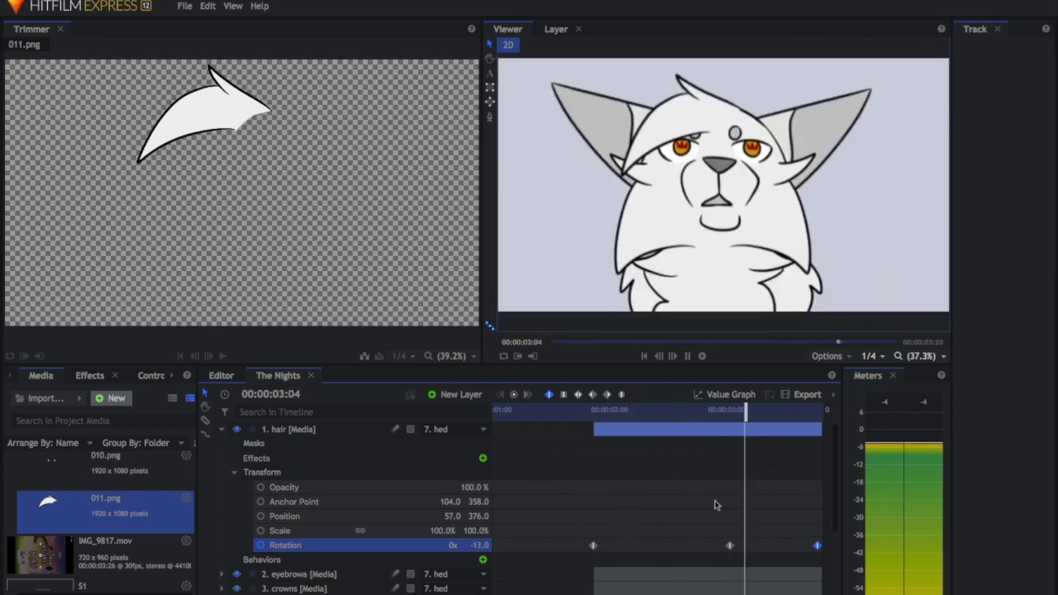
pyautogui.click(221, 429)
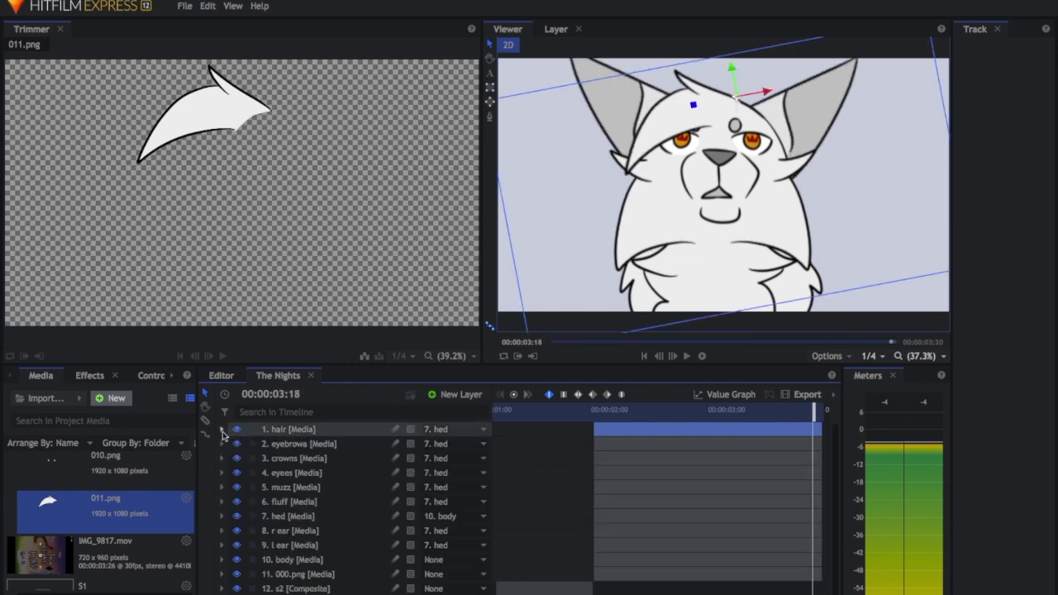
# Keyframe the muzz layer's Position at 0.0, -33.0 at 00:00:01:21 and at 0.0, 0.0 at 00:00:03:19, and play it back
pyautogui.click(217, 487)
pyautogui.click(222, 487)
pyautogui.click(483, 551)
pyautogui.moveTo(483, 553); pyautogui.dragTo(457, 552)
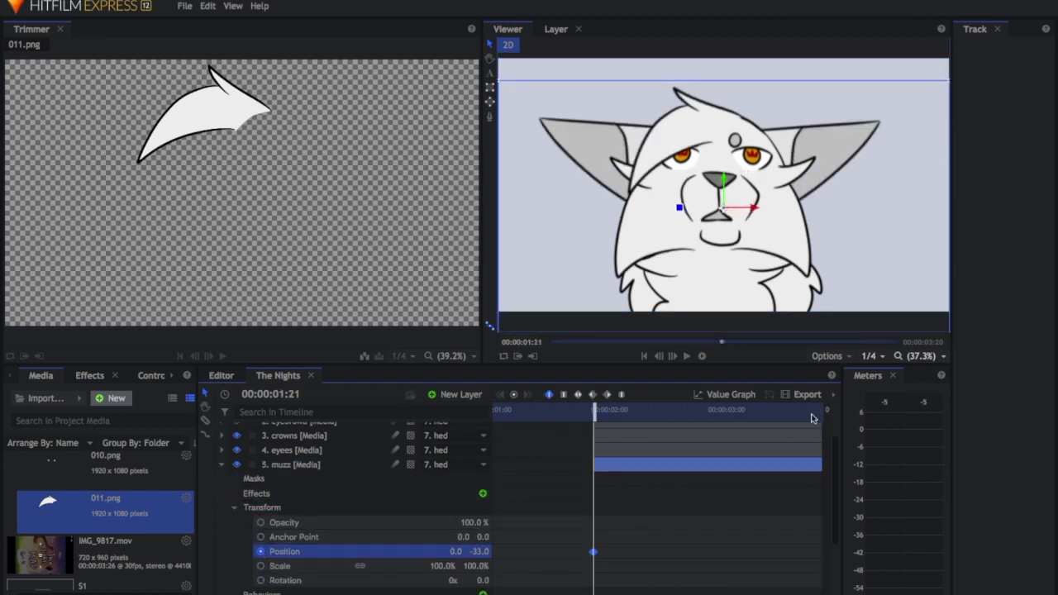
pyautogui.press('space')
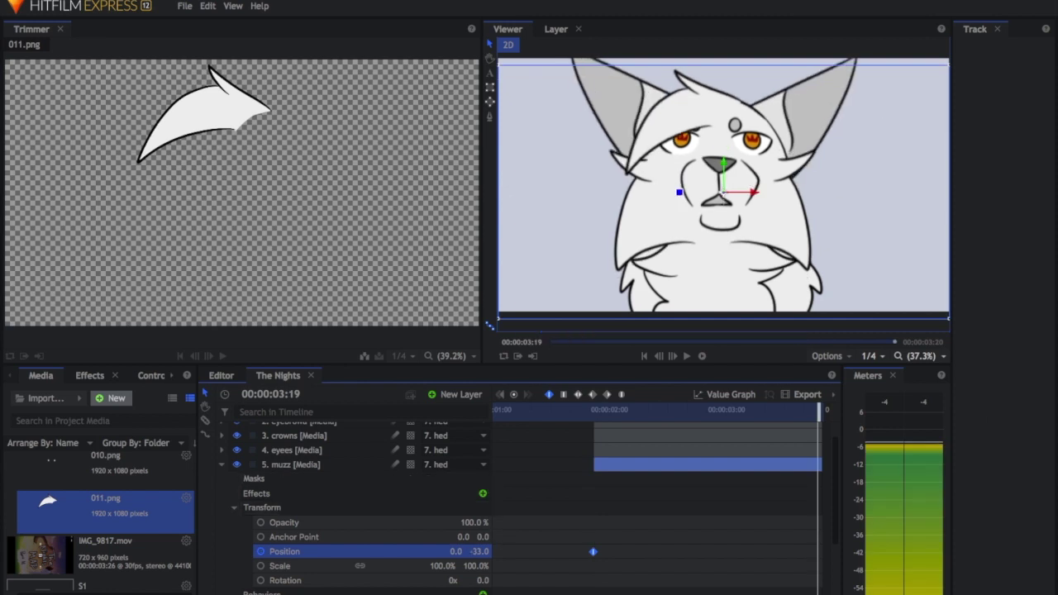
pyautogui.write('0')
pyautogui.press('Return')
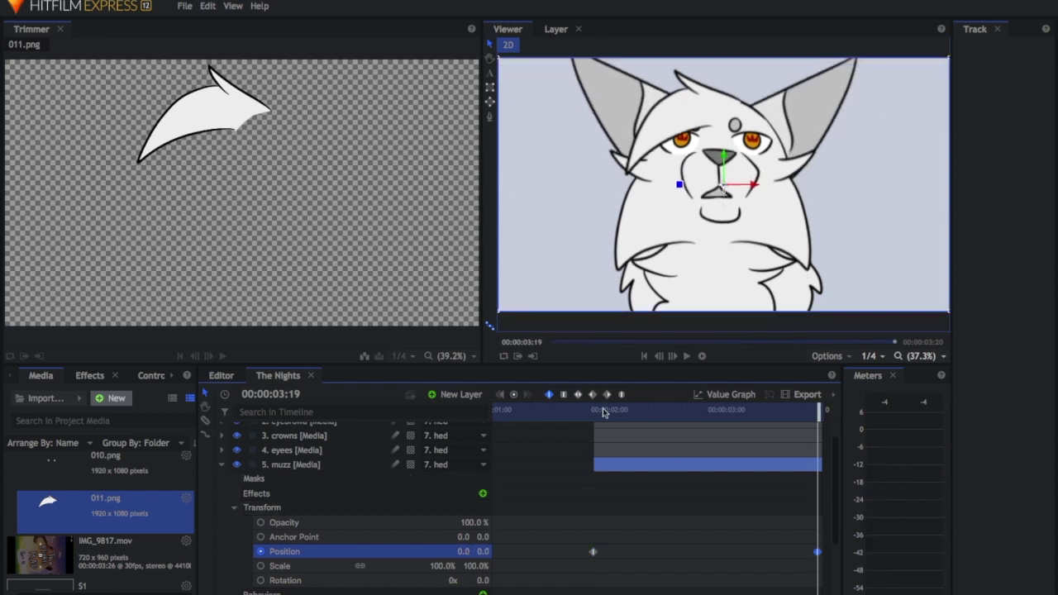
pyautogui.click(604, 411)
pyautogui.press('space')
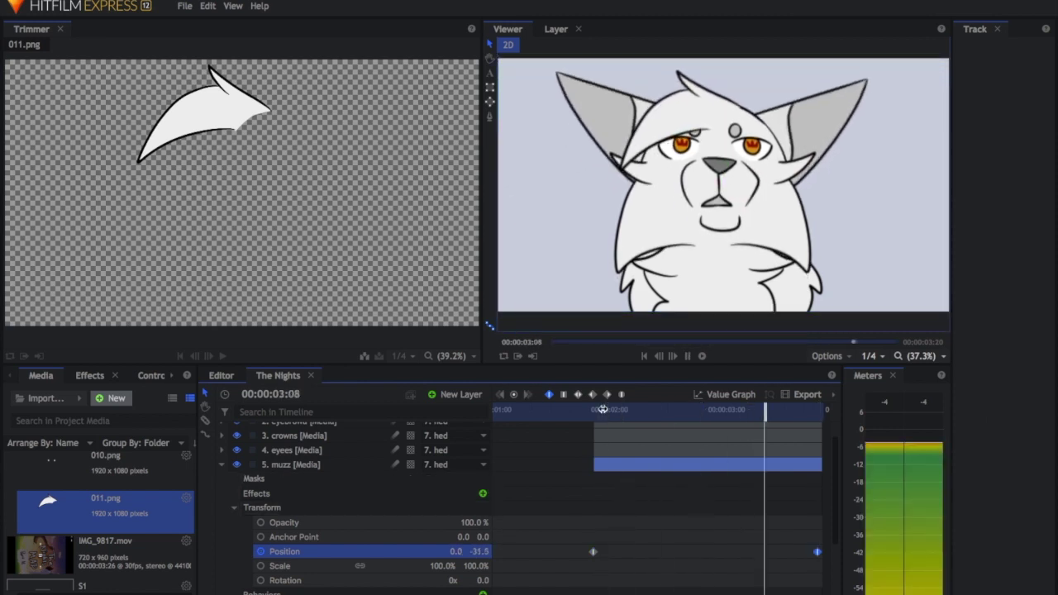
# Set the muzz layer's horizontal Position to -18.0 at both keyframes, and reorder the layer above eyees
pyautogui.click(598, 411)
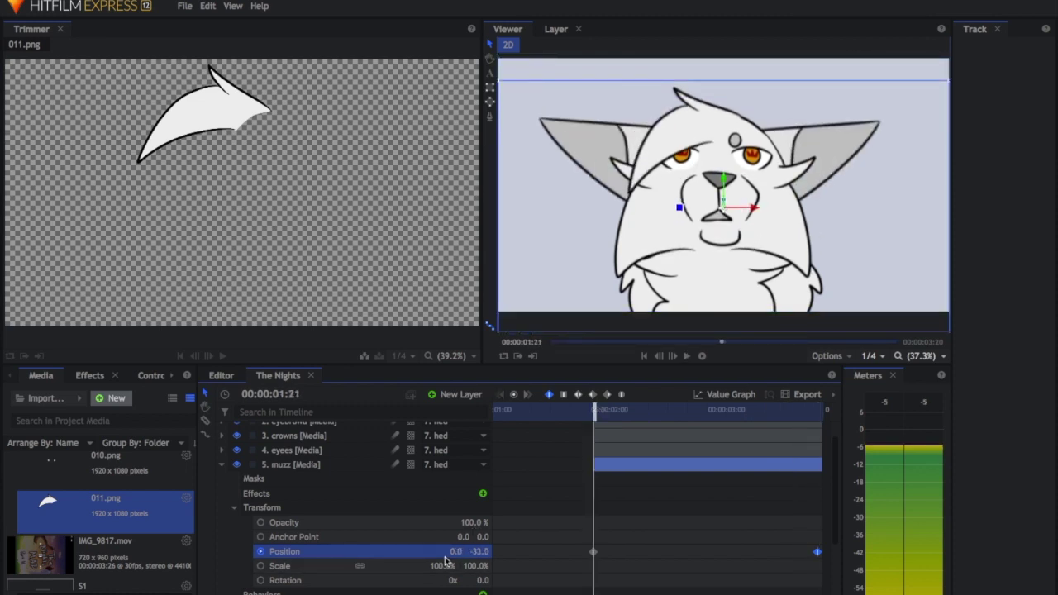
pyautogui.moveTo(455, 551); pyautogui.dragTo(443, 551)
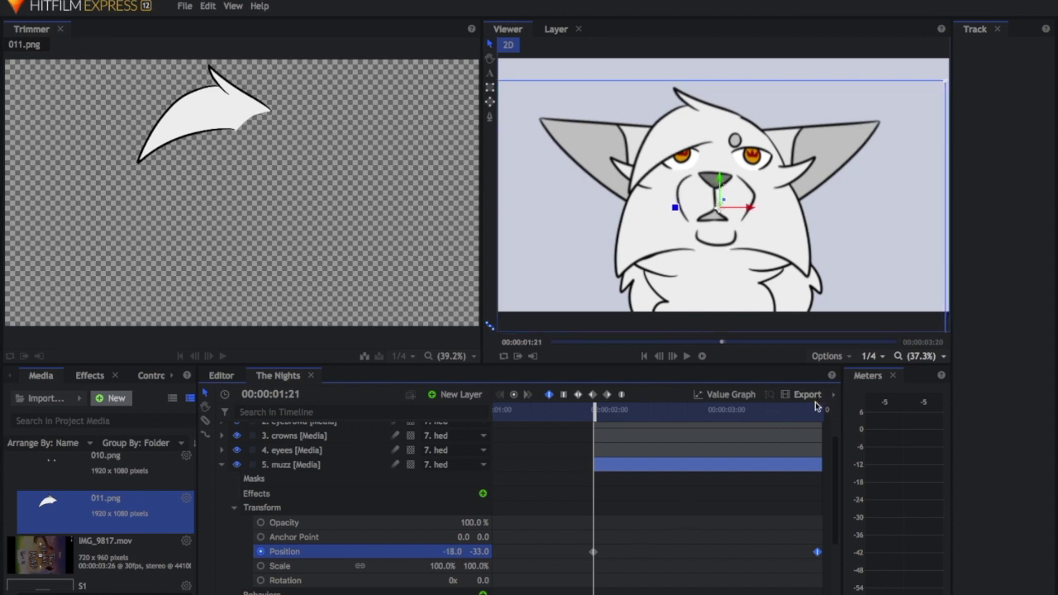
pyautogui.click(810, 408)
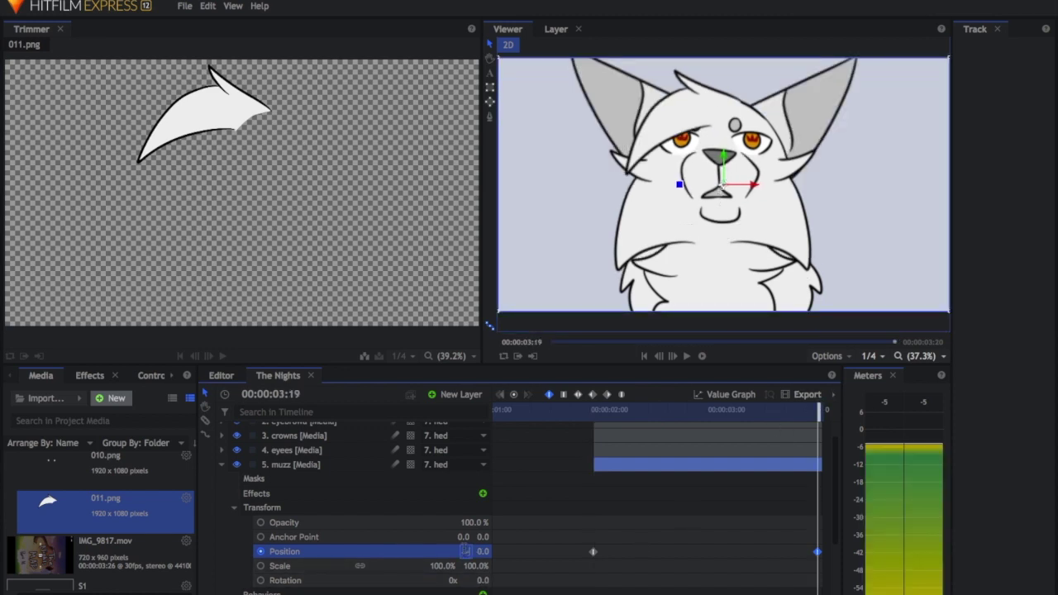
pyautogui.moveTo(466, 551); pyautogui.dragTo(463, 549)
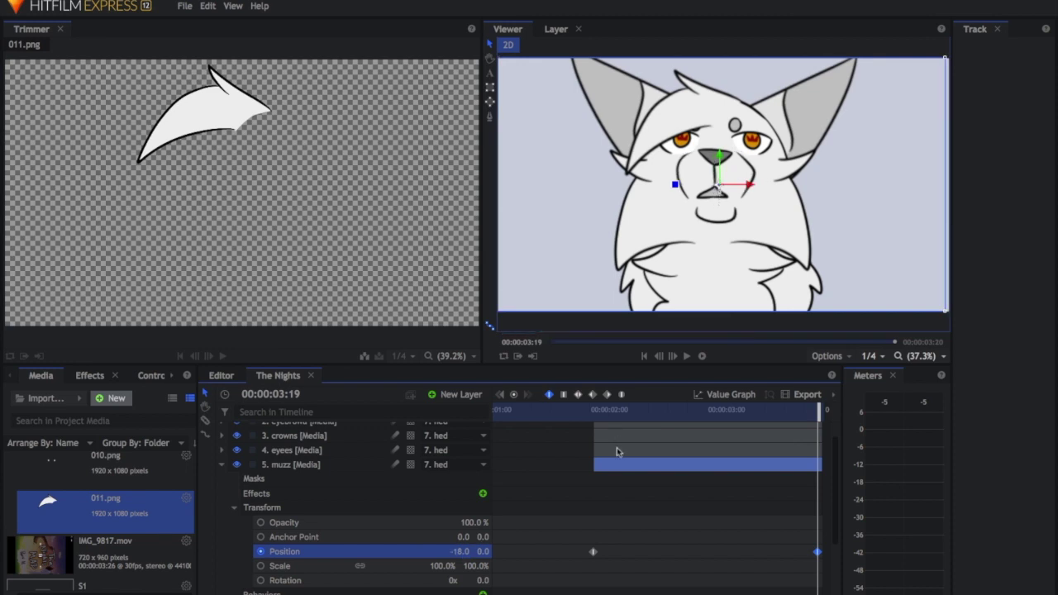
pyautogui.click(600, 414)
pyautogui.press('space')
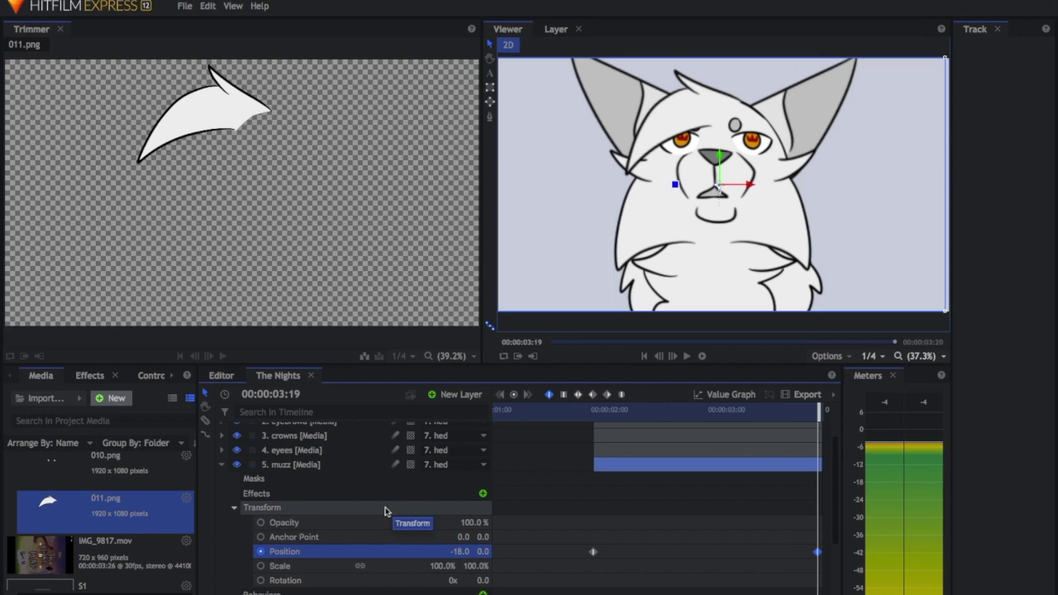
pyautogui.click(221, 465)
pyautogui.moveTo(292, 476); pyautogui.dragTo(292, 458)
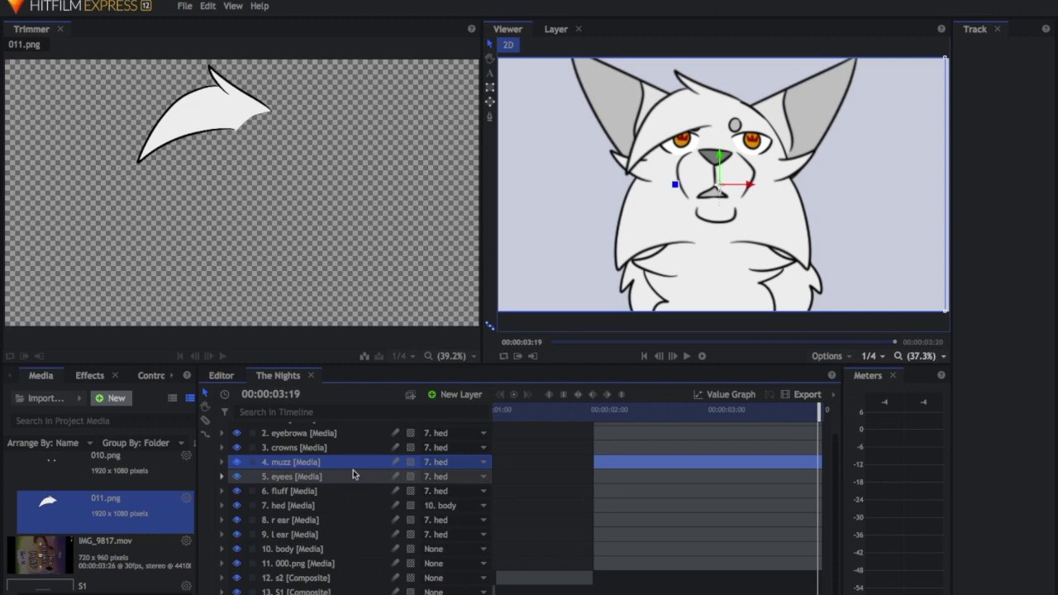
# Keyframe the crowns layer's Opacity at 0.0% at 00:00:01:21 and at about 95% at 00:00:02:19
pyautogui.moveTo(596, 410); pyautogui.dragTo(593, 411)
pyautogui.click(221, 447)
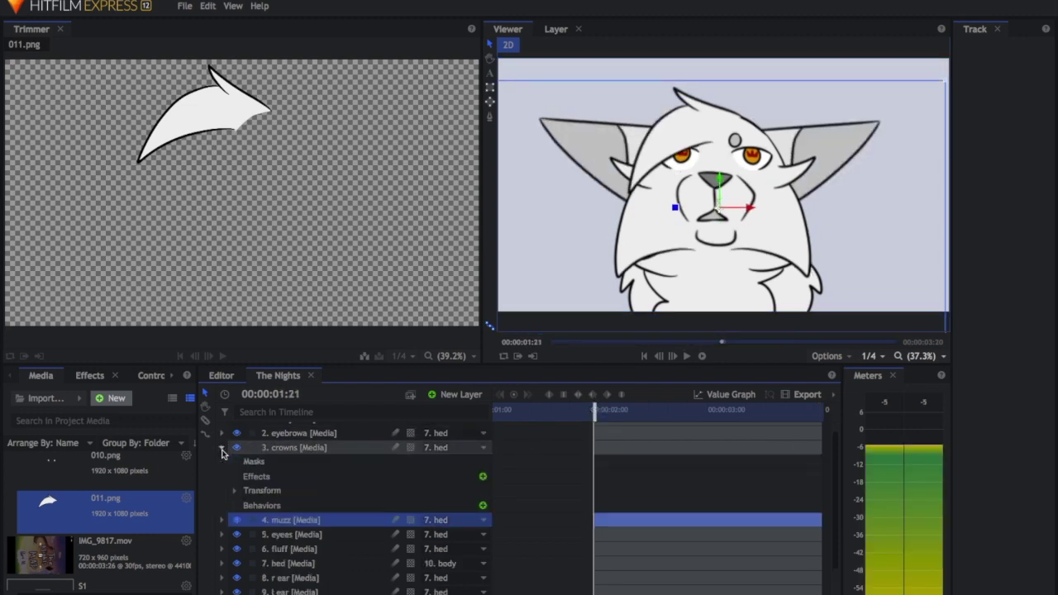
pyautogui.click(234, 490)
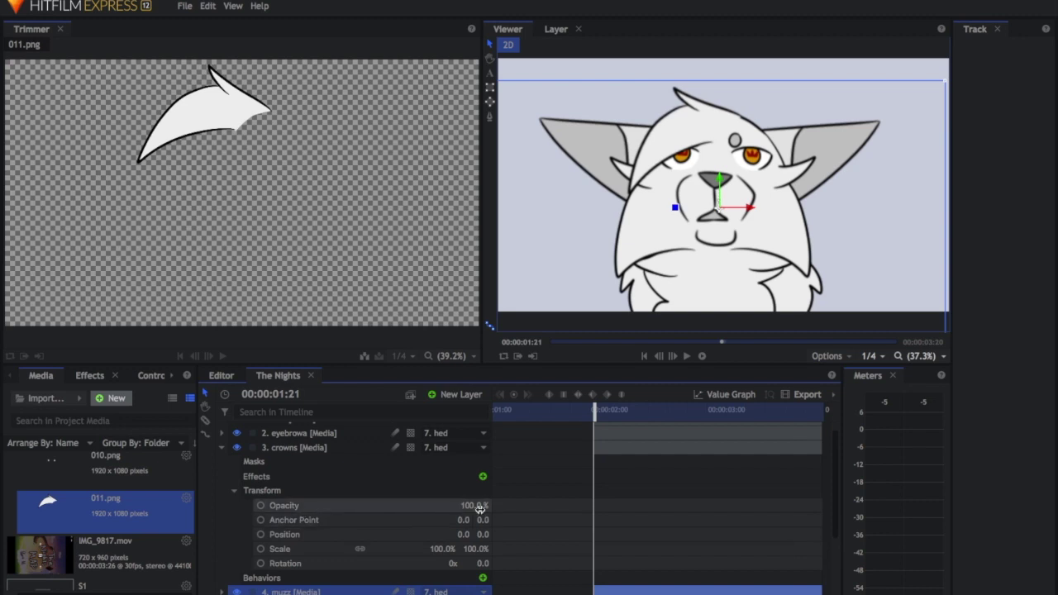
pyautogui.moveTo(480, 509); pyautogui.dragTo(414, 509)
pyautogui.click(263, 505)
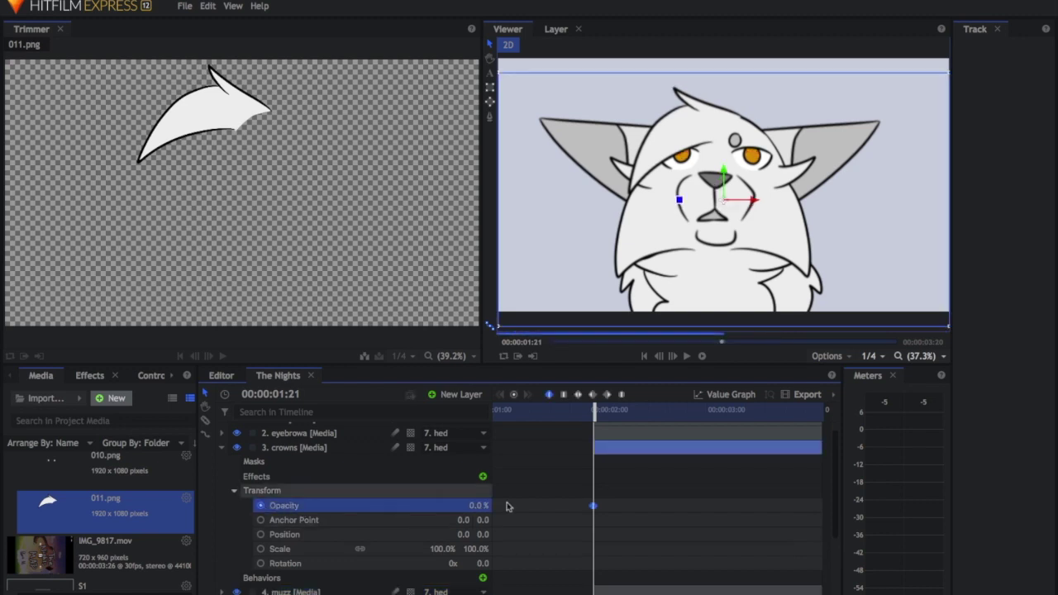
pyautogui.press('space')
pyautogui.press('space')
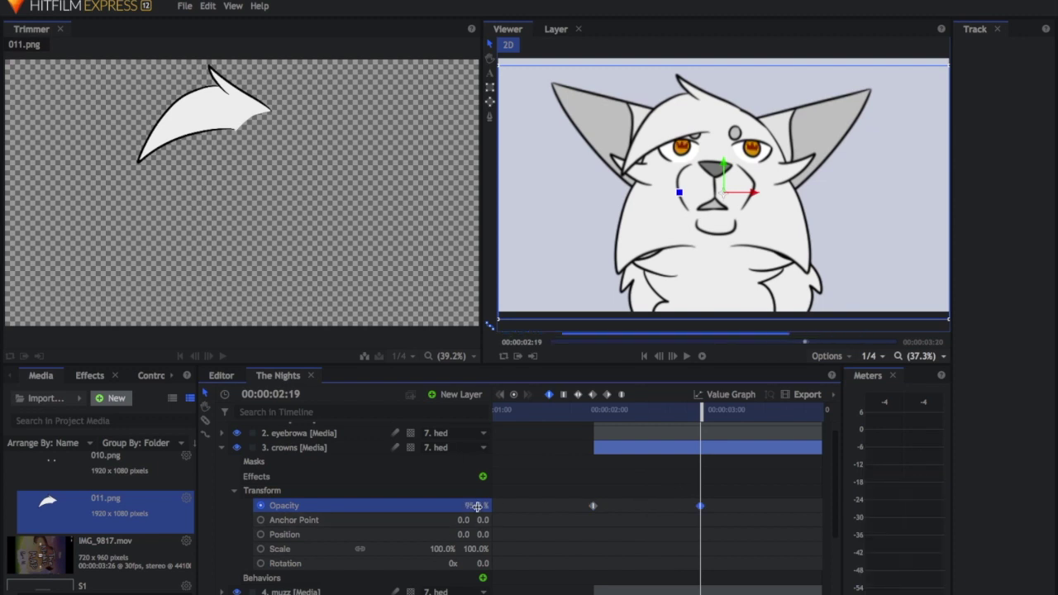
# Keyframe the crowns layer's Opacity at 0.0% at 00:00:03:18, and play the fade back
pyautogui.press('space')
pyautogui.press('space')
pyautogui.moveTo(480, 506); pyautogui.dragTo(398, 506)
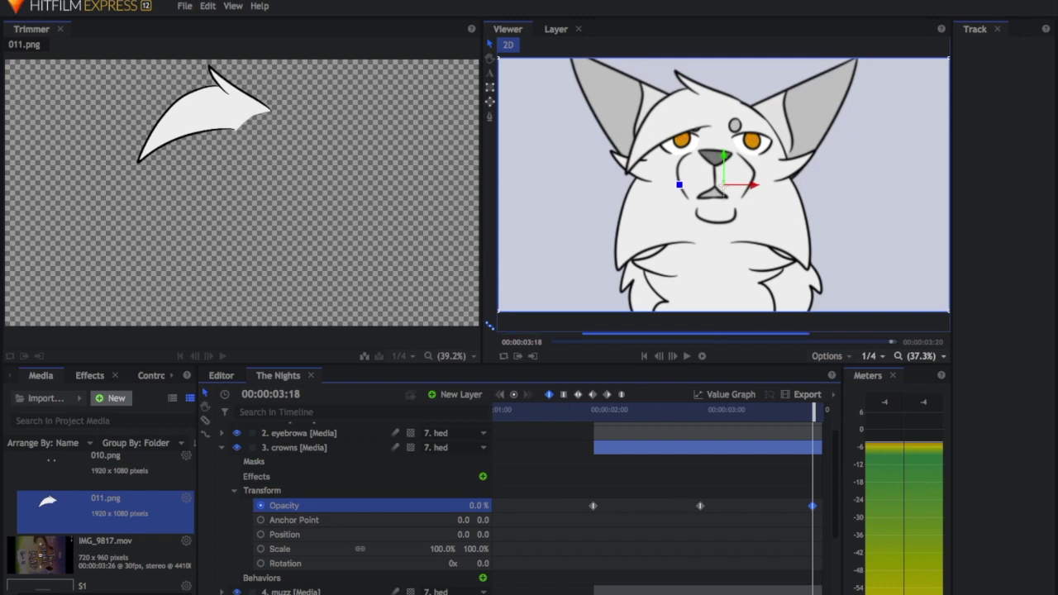
pyautogui.click(597, 405)
pyautogui.press('space')
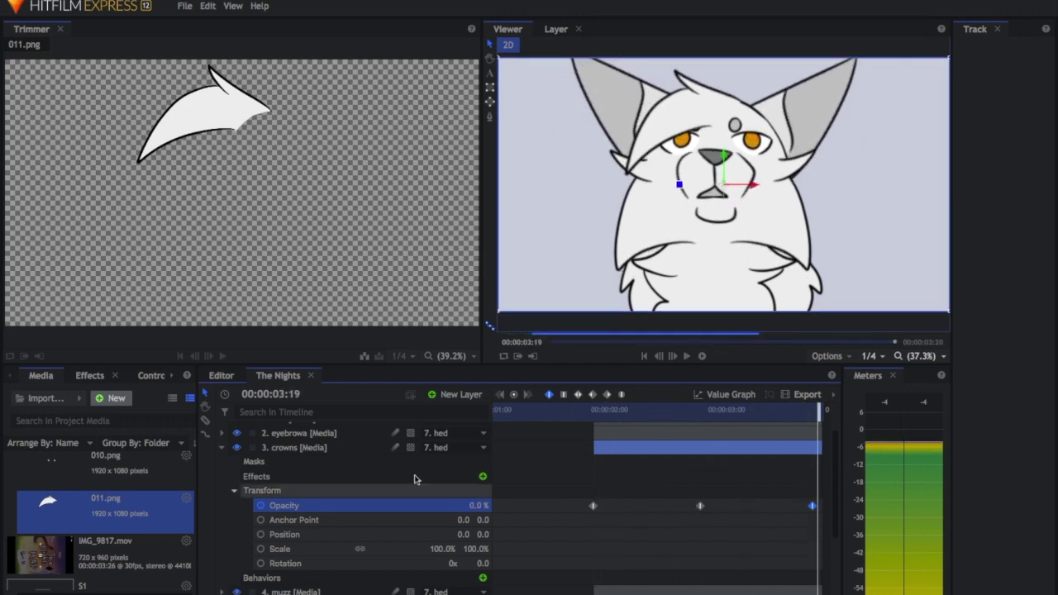
pyautogui.click(222, 448)
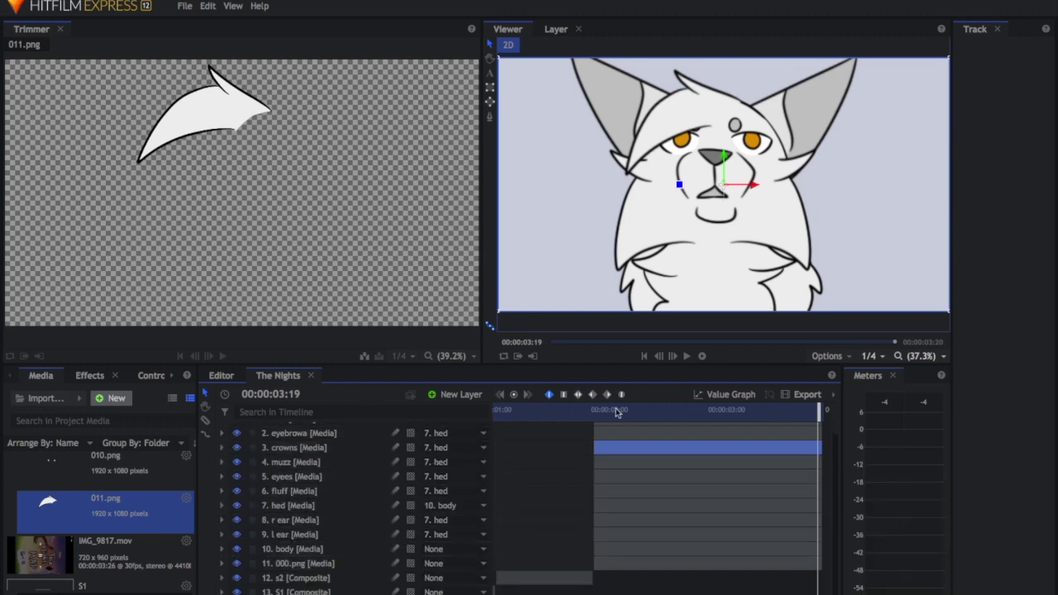
# Keyframe the body layer's Position at 0.0, 0.0 at 00:00:03:19 and shifted slightly downward at 00:00:01:21
pyautogui.click(596, 407)
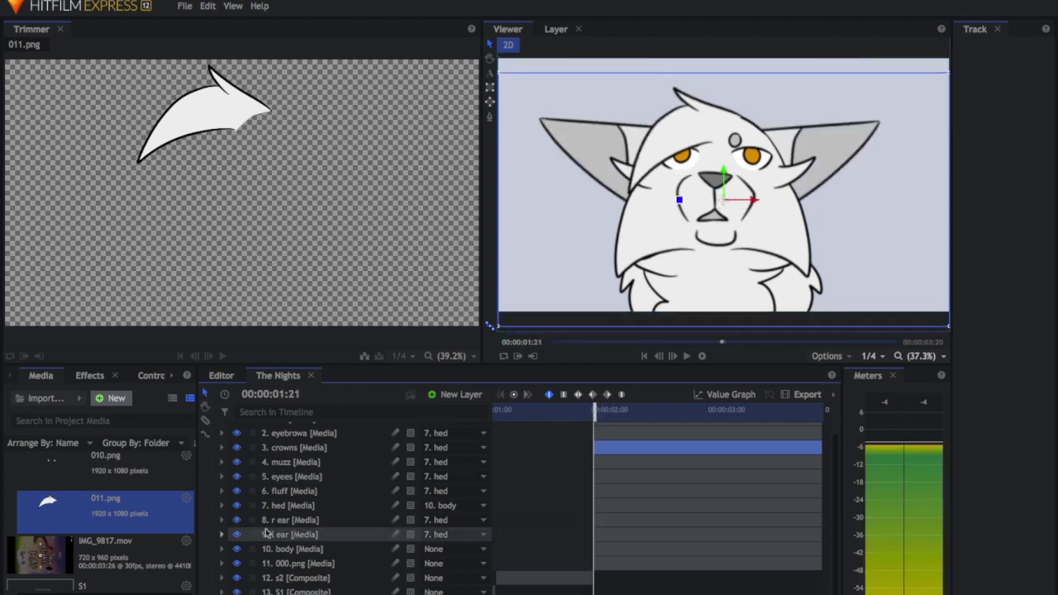
pyautogui.click(221, 548)
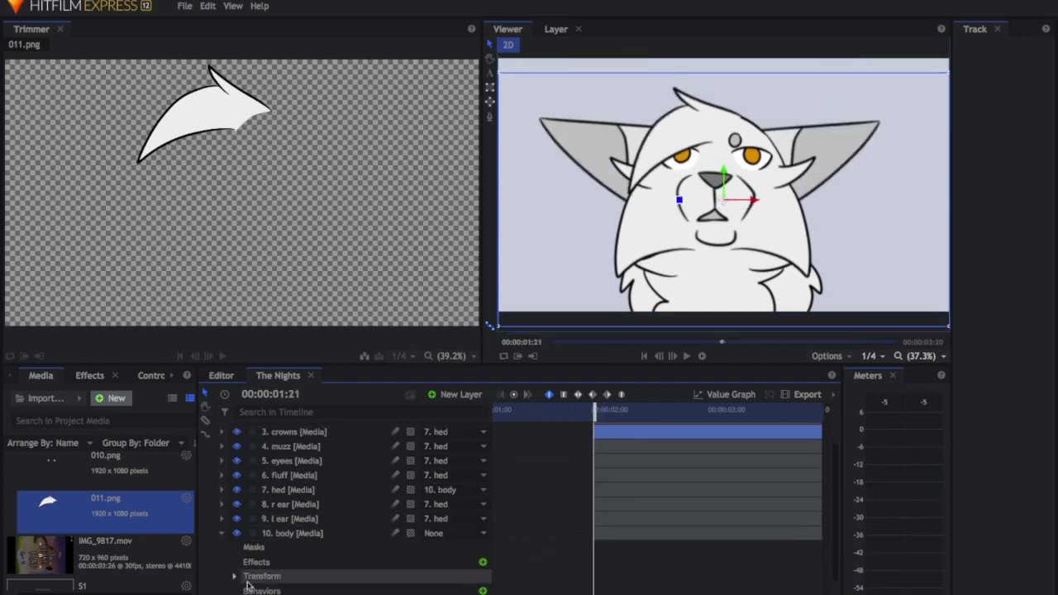
pyautogui.click(234, 591)
pyautogui.scroll(-1, 275, 577)
pyautogui.scroll(-1, 276, 577)
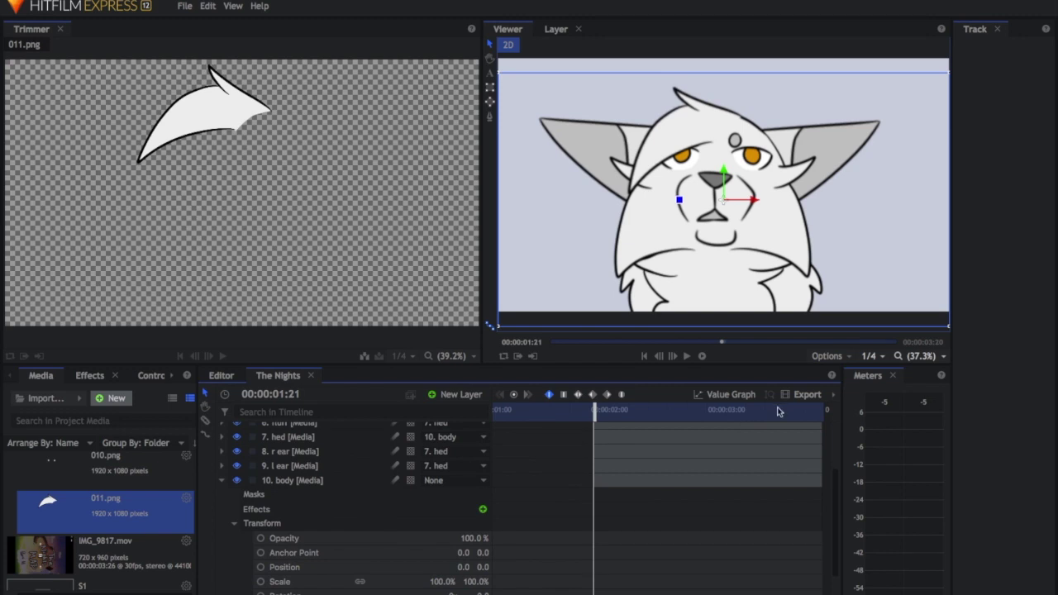
pyautogui.press('space')
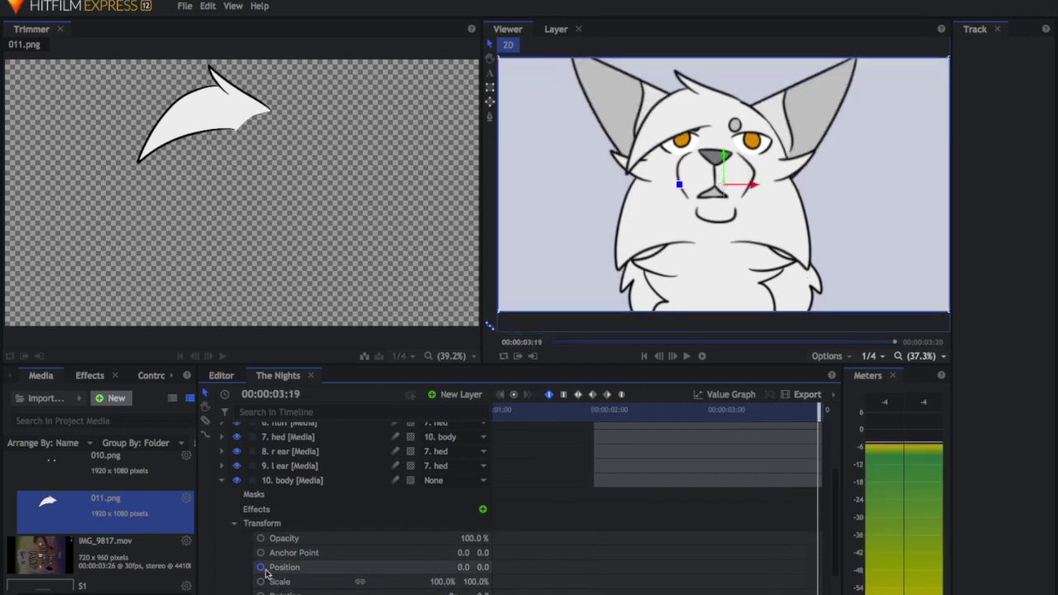
pyautogui.click(262, 568)
pyautogui.press('space')
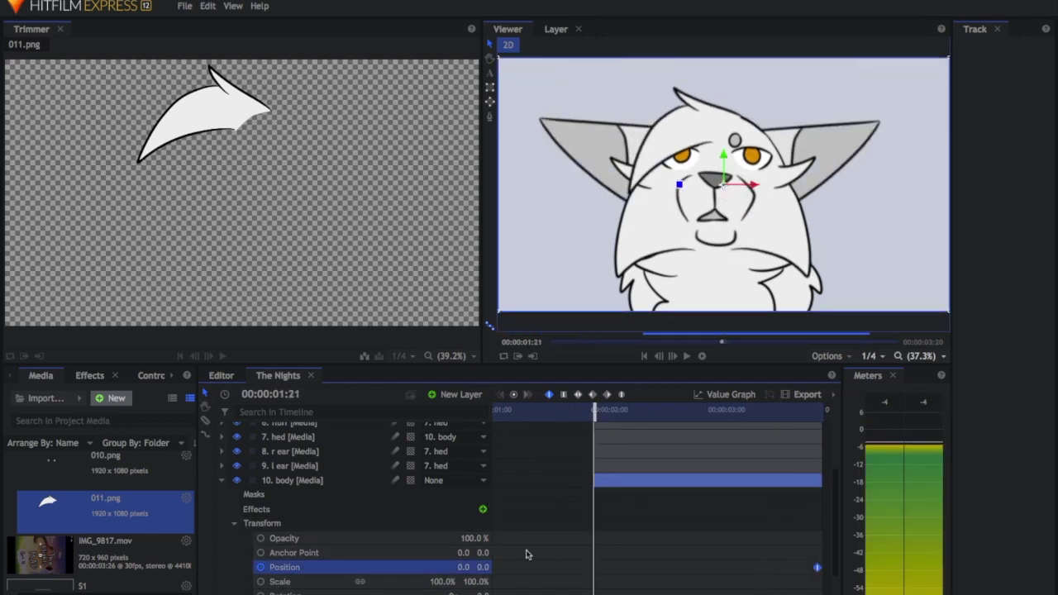
pyautogui.moveTo(482, 568); pyautogui.dragTo(450, 568)
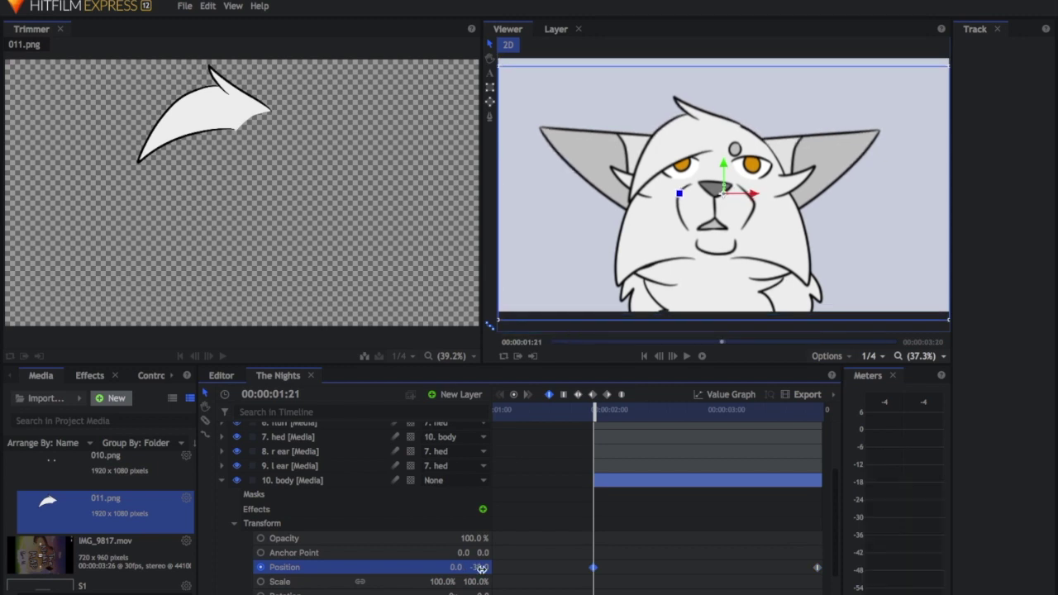
# Play back the body layer's motion, and keyframe the eyebrowa layer's Position at 0.0, -6.0 at 00:00:01:21
pyautogui.click(221, 481)
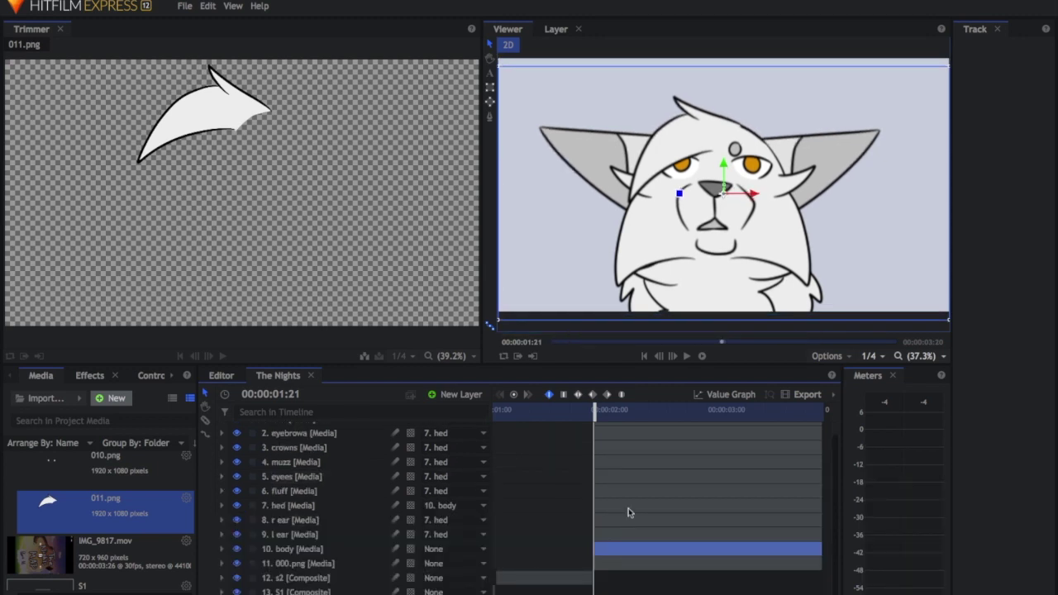
pyautogui.press('space')
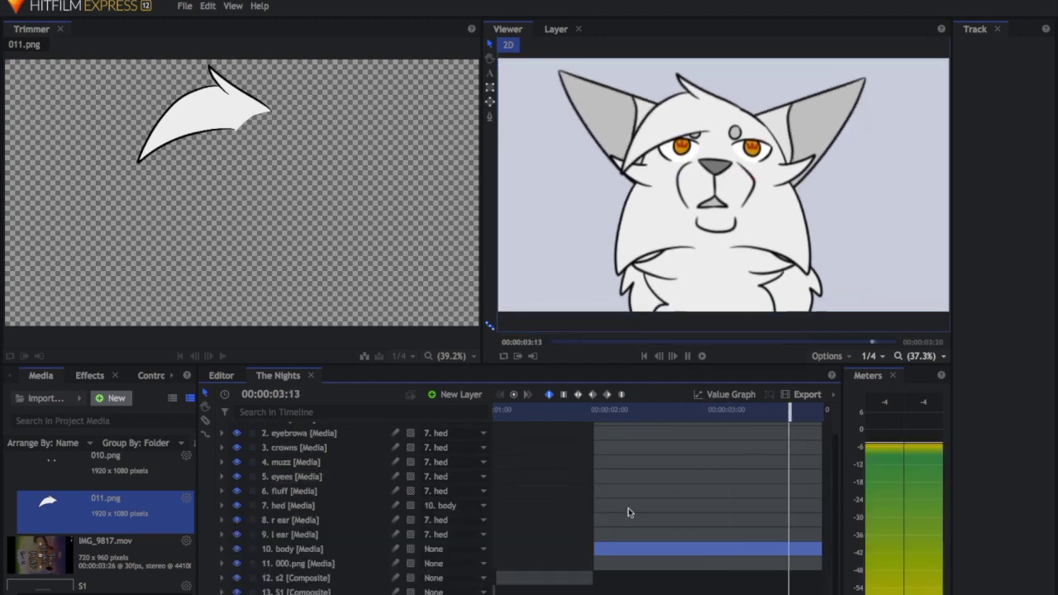
pyautogui.scroll(1, 306, 476)
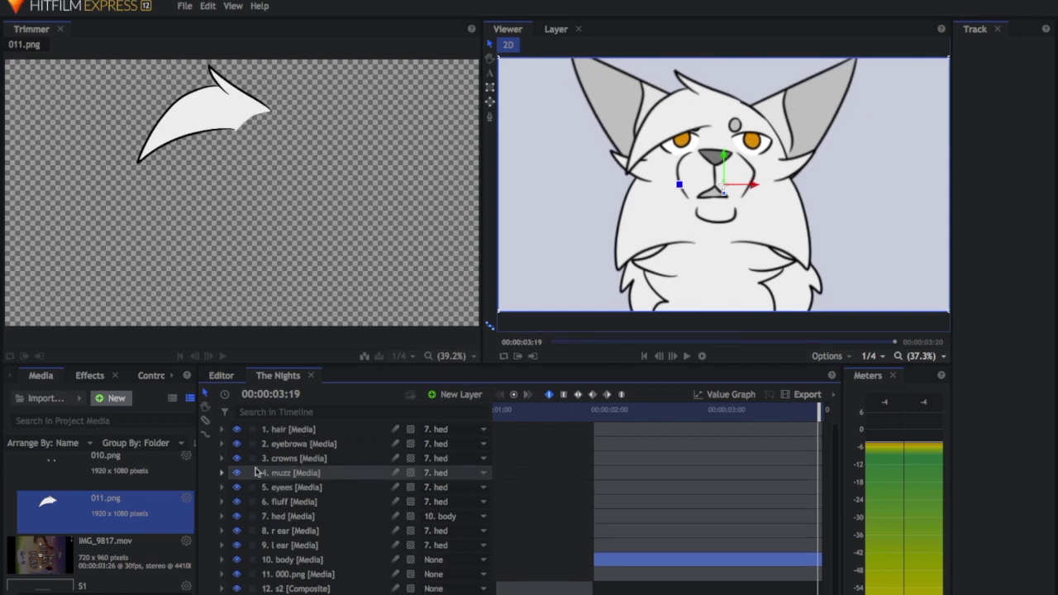
pyautogui.click(222, 444)
pyautogui.click(594, 410)
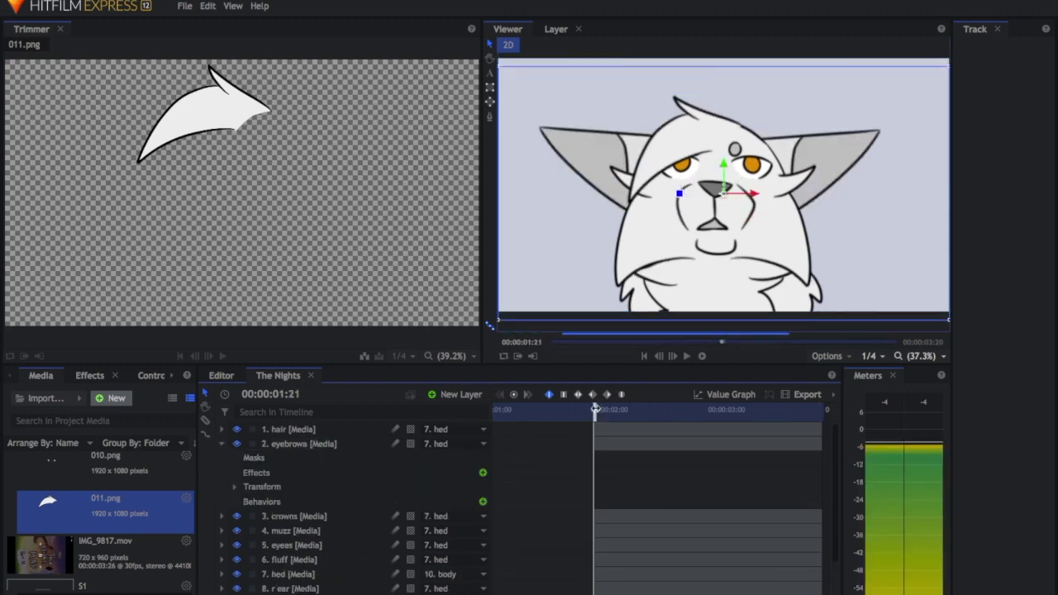
pyautogui.click(234, 487)
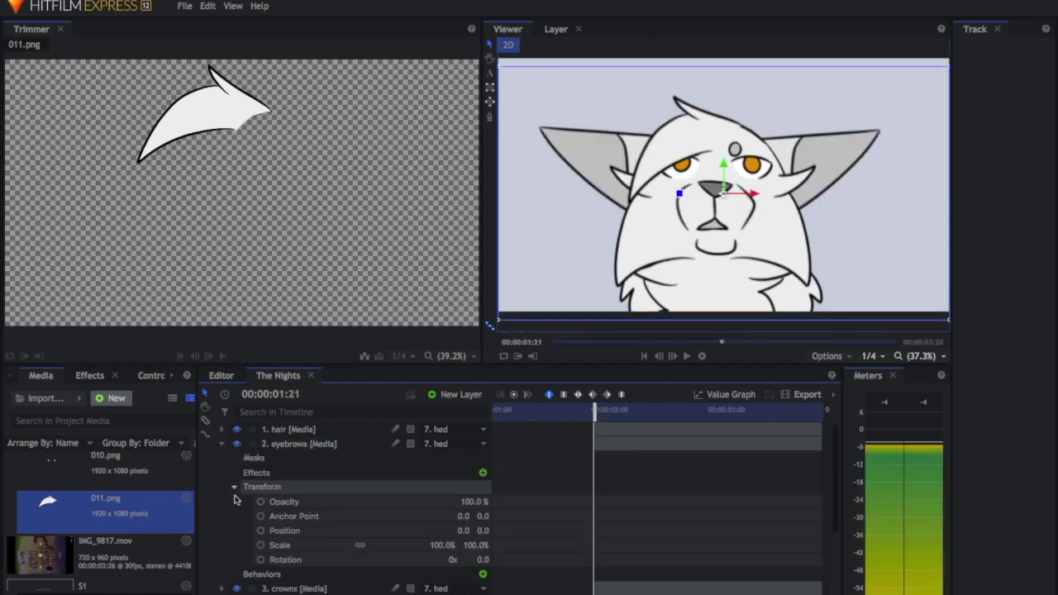
pyautogui.click(260, 532)
pyautogui.moveTo(482, 531)
pyautogui.mouseDown()
pyautogui.moveTo(464, 531)
pyautogui.moveTo(479, 530)
pyautogui.mouseUp()
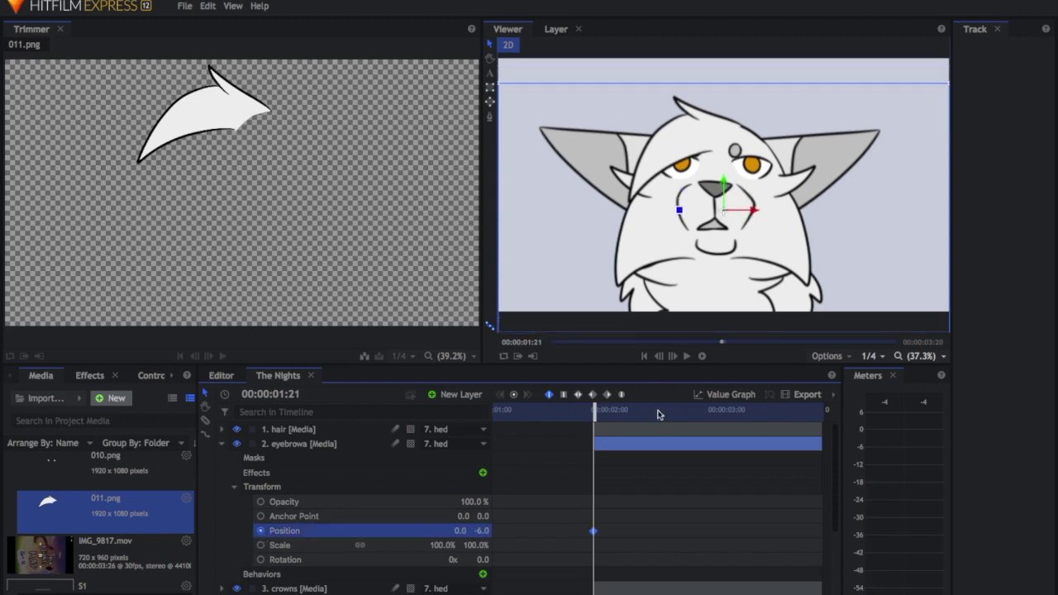
# Keyframe the eyebrowa layer's Position at 0.0, 13.0 at 00:00:03:19, and play the motion back
pyautogui.moveTo(659, 410); pyautogui.dragTo(819, 410)
pyautogui.moveTo(481, 531); pyautogui.dragTo(492, 531)
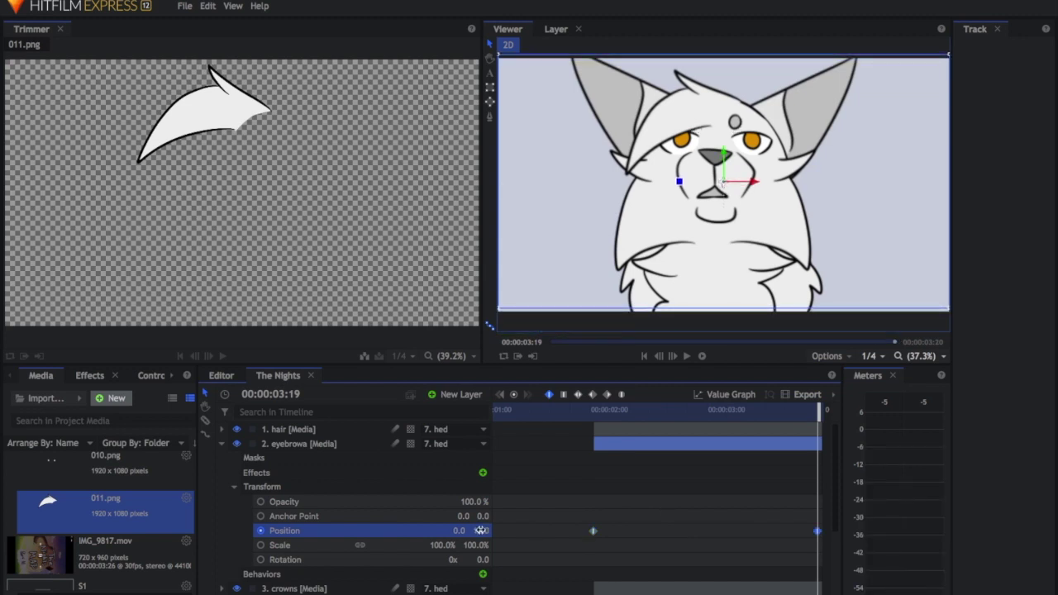
pyautogui.click(603, 411)
pyautogui.press('space')
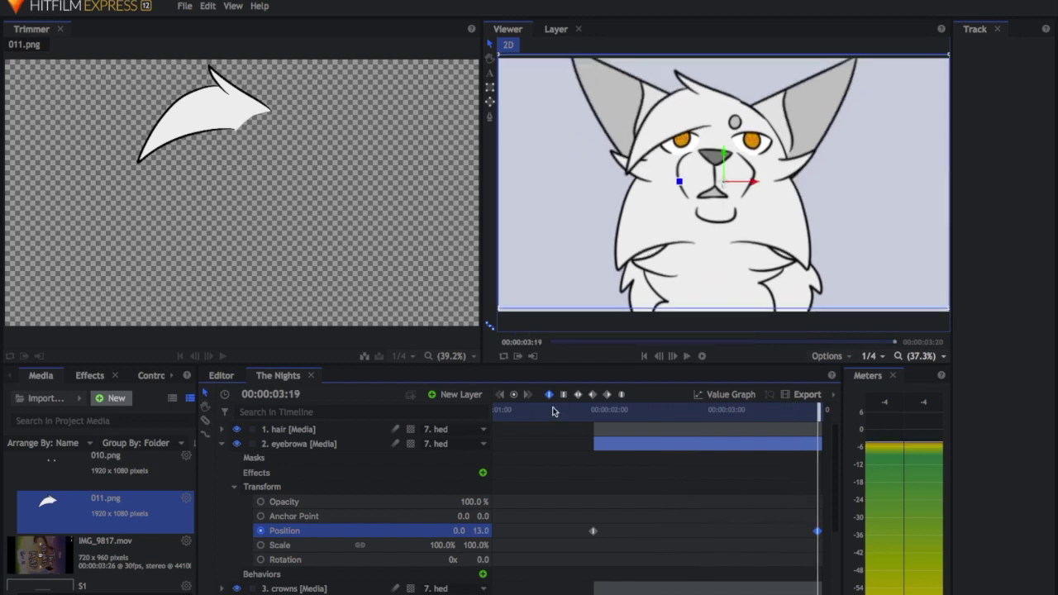
pyautogui.click(222, 444)
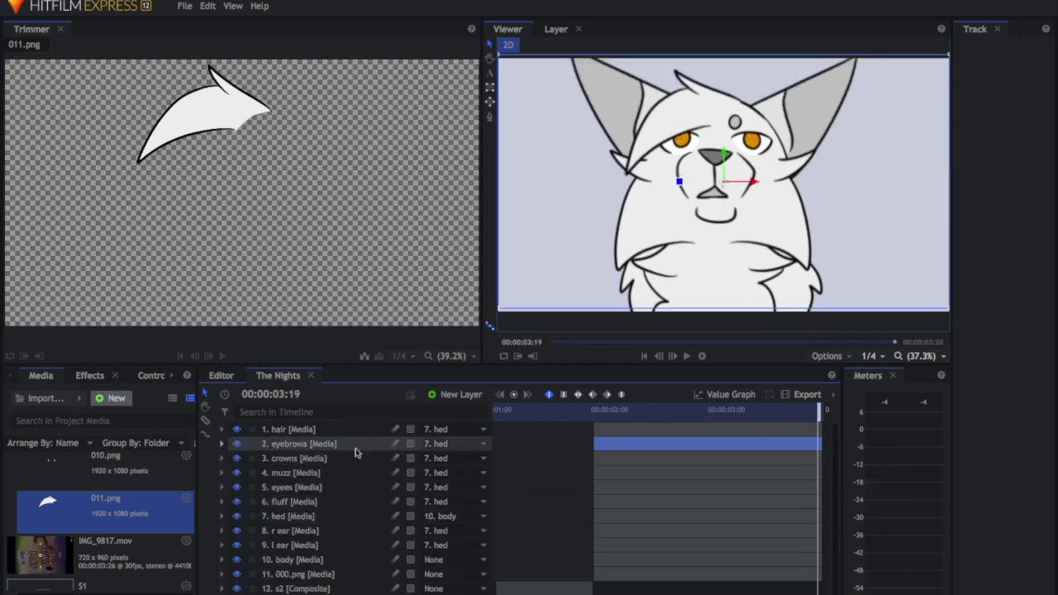
# Add 001.png from folder 3 directly beneath the body layer, starting at 00:00:01:21, and reveal its Transform properties
pyautogui.scroll(5, 114, 525)
pyautogui.click(116, 538)
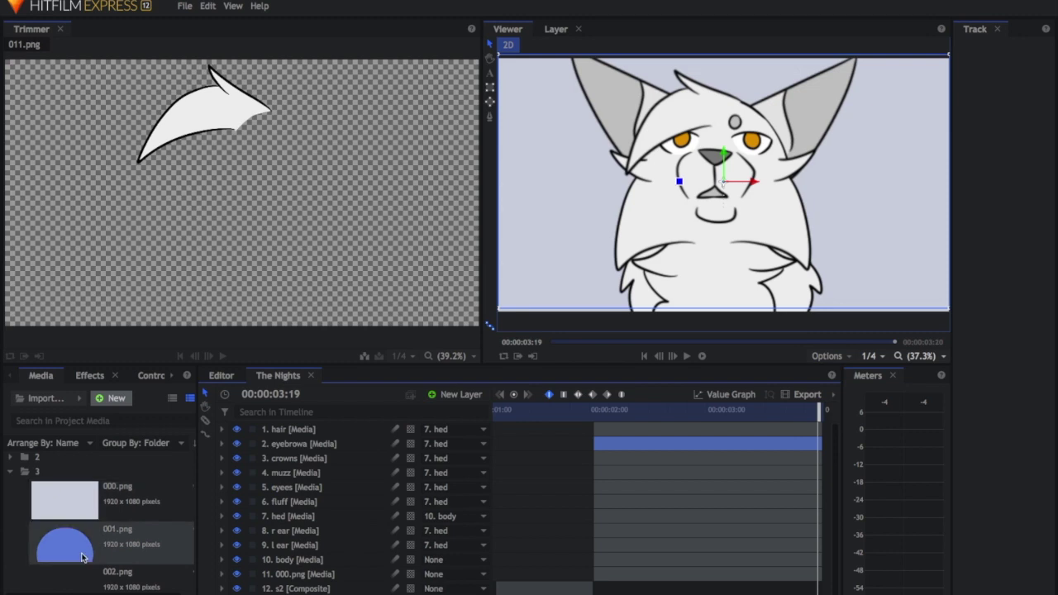
pyautogui.moveTo(356, 558); pyautogui.dragTo(595, 559)
pyautogui.click(597, 414)
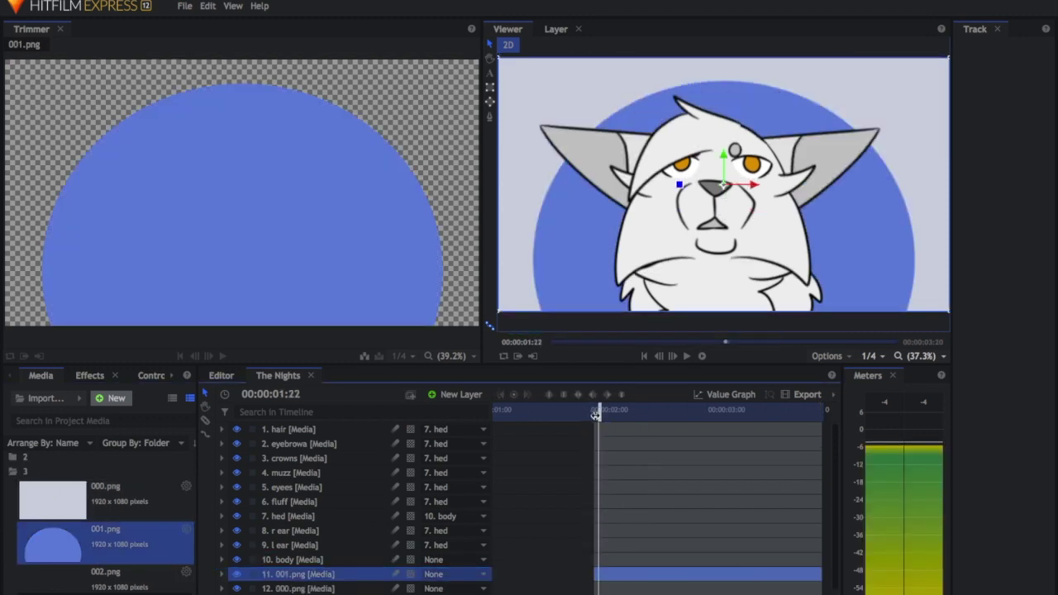
pyautogui.moveTo(595, 415); pyautogui.dragTo(593, 414)
pyautogui.click(225, 576)
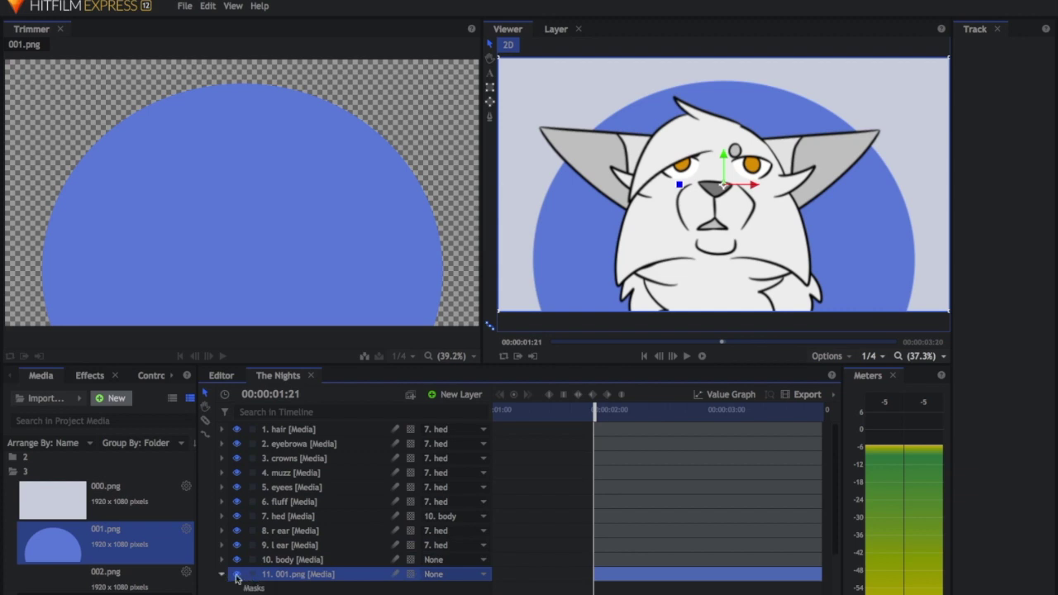
pyautogui.scroll(-1, 267, 576)
pyautogui.click(234, 586)
pyautogui.scroll(-2, 281, 586)
pyautogui.scroll(-1, 284, 587)
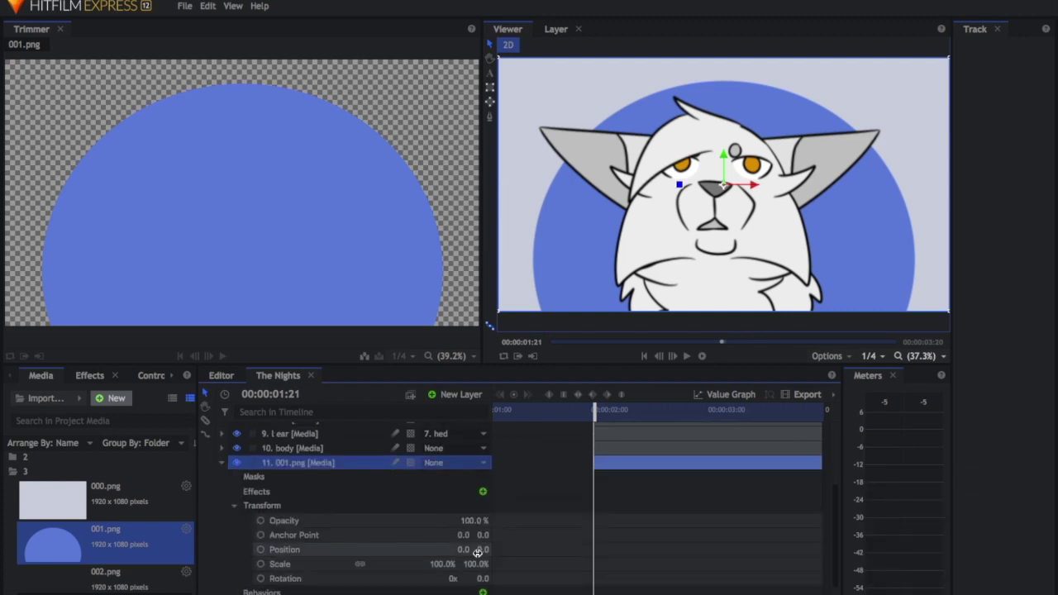
# Try setting the 001.png layer's Position to 0.0, -14.0 without keyframes, and play the scene back
pyautogui.moveTo(483, 550); pyautogui.dragTo(372, 550)
pyautogui.press('space')
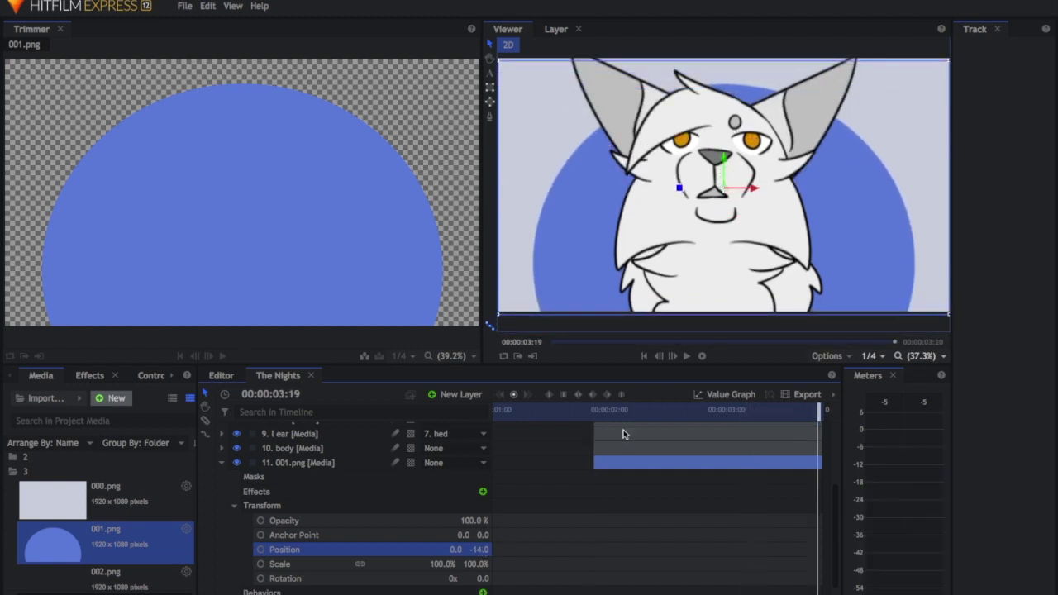
pyautogui.click(592, 409)
pyautogui.press('space')
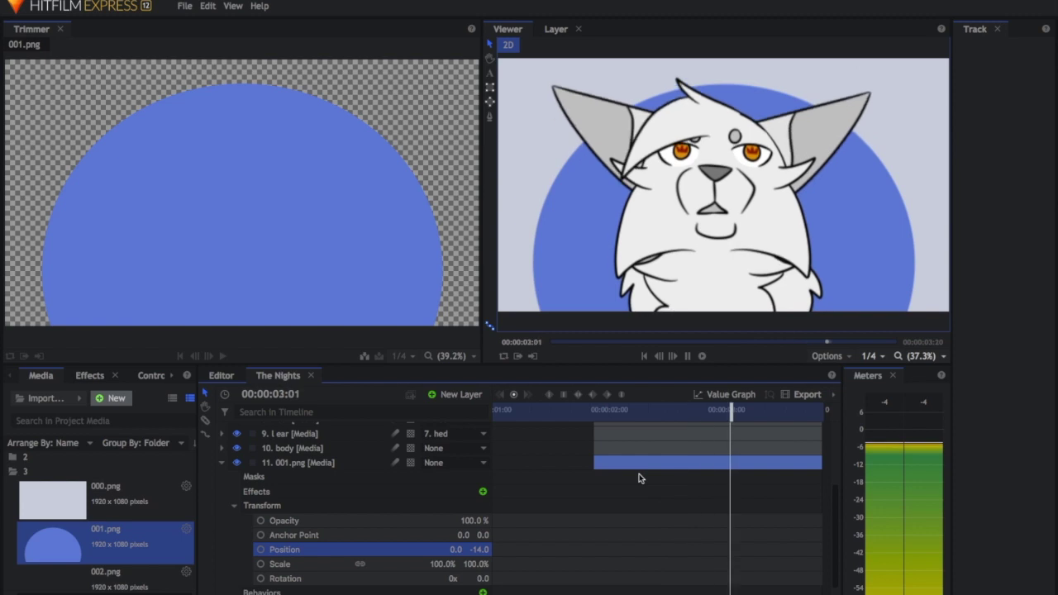
# Keyframe the 001.png layer's Position at 0.0, -273.0 at 00:00:01:21, and play to the end of the timeline
pyautogui.click(594, 410)
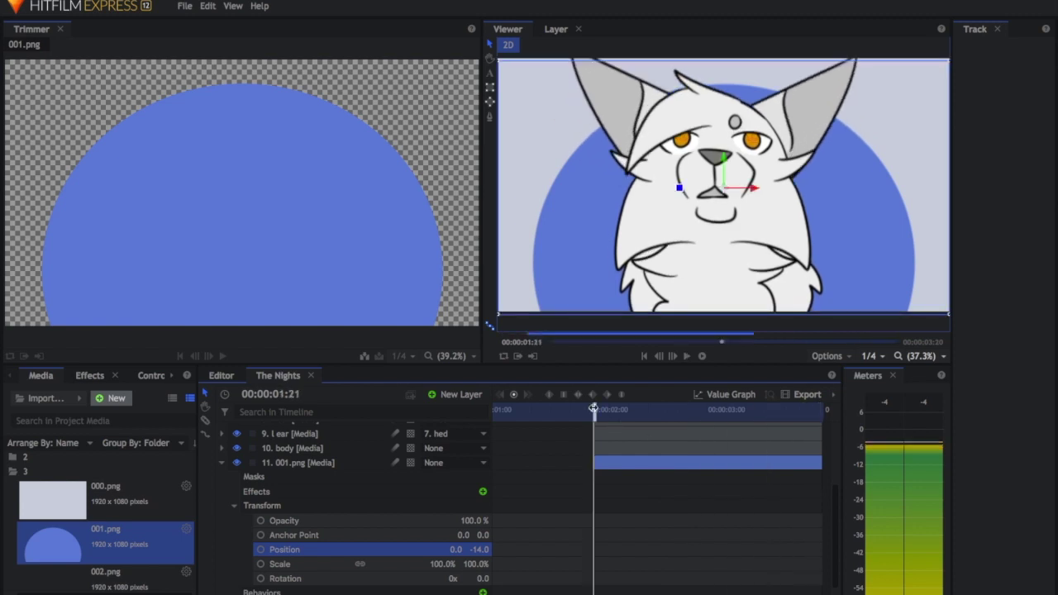
pyautogui.click(261, 550)
pyautogui.moveTo(474, 549); pyautogui.dragTo(478, 549)
pyautogui.press('space')
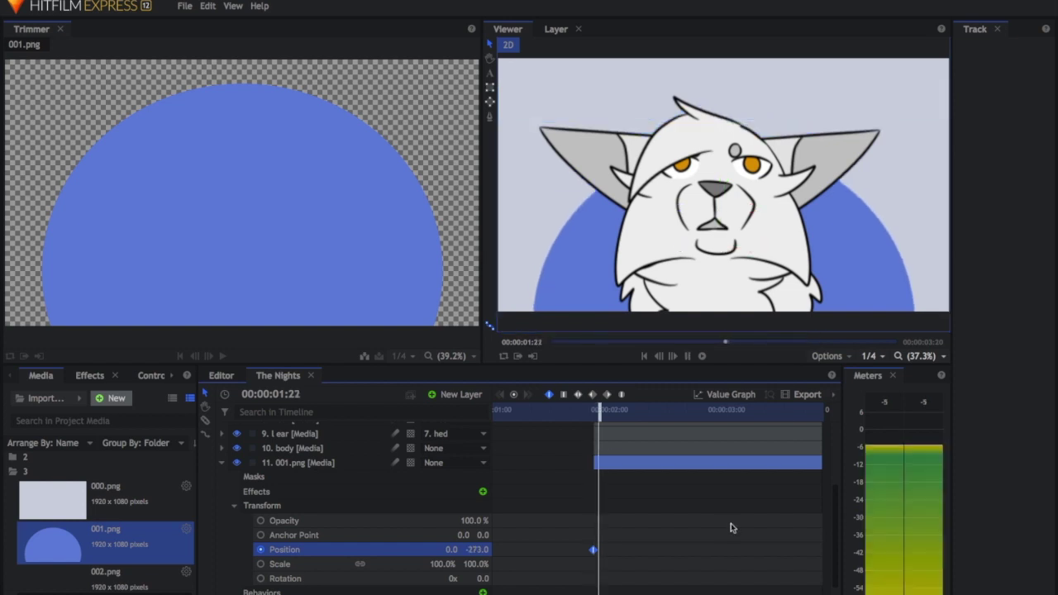
# Keyframe the 001.png layer's vertical Position at 0 at 00:00:03:19, and play back the rising circle
pyautogui.click(469, 550)
pyautogui.write('0')
pyautogui.press('Return')
pyautogui.click(600, 420)
pyautogui.press('space')
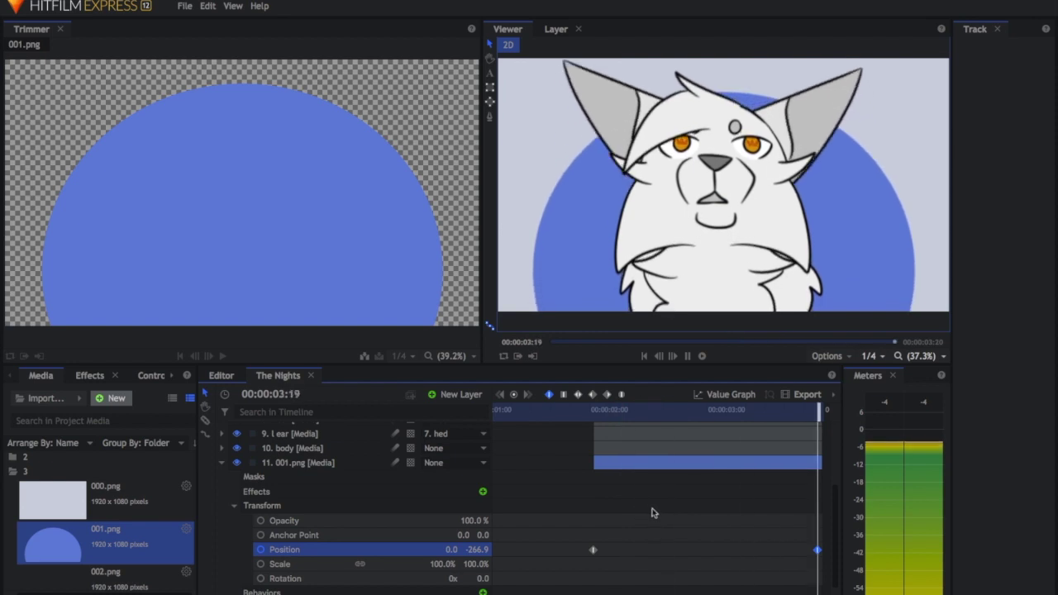
pyautogui.click(222, 463)
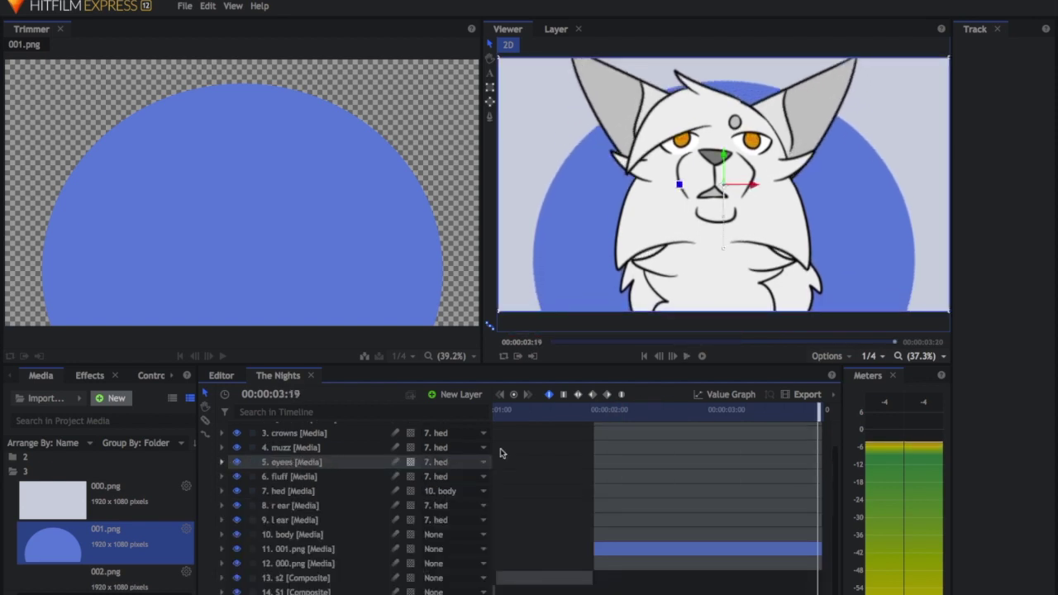
# Return the playhead to 00:00:00:00 and send the full contents of The Nights to the export queue
pyautogui.click(540, 413)
pyautogui.scroll(2, 584, 474)
pyautogui.press('Home')
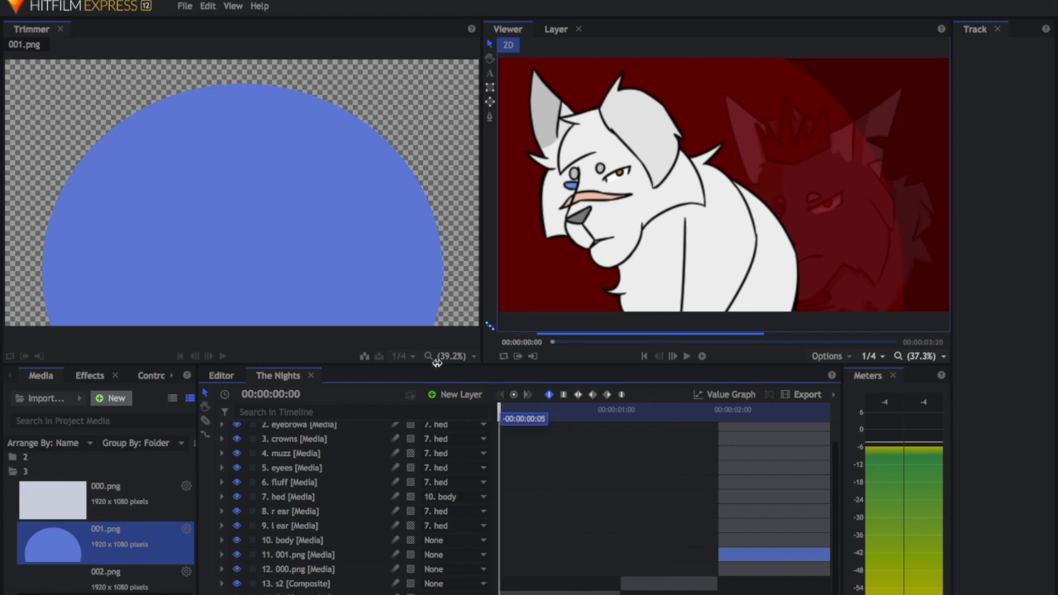
pyautogui.click(185, 7)
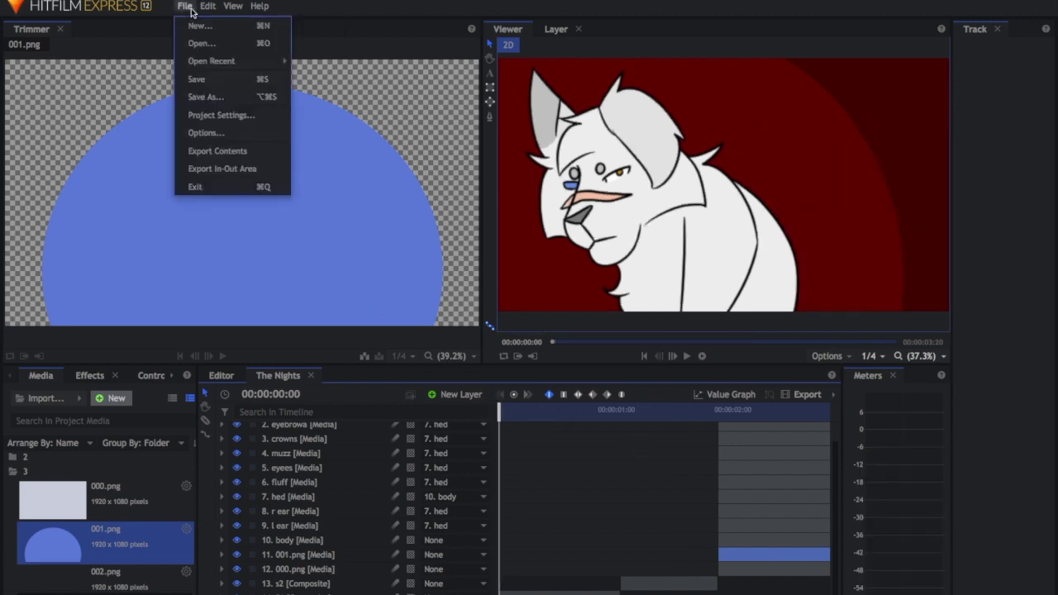
pyautogui.click(199, 147)
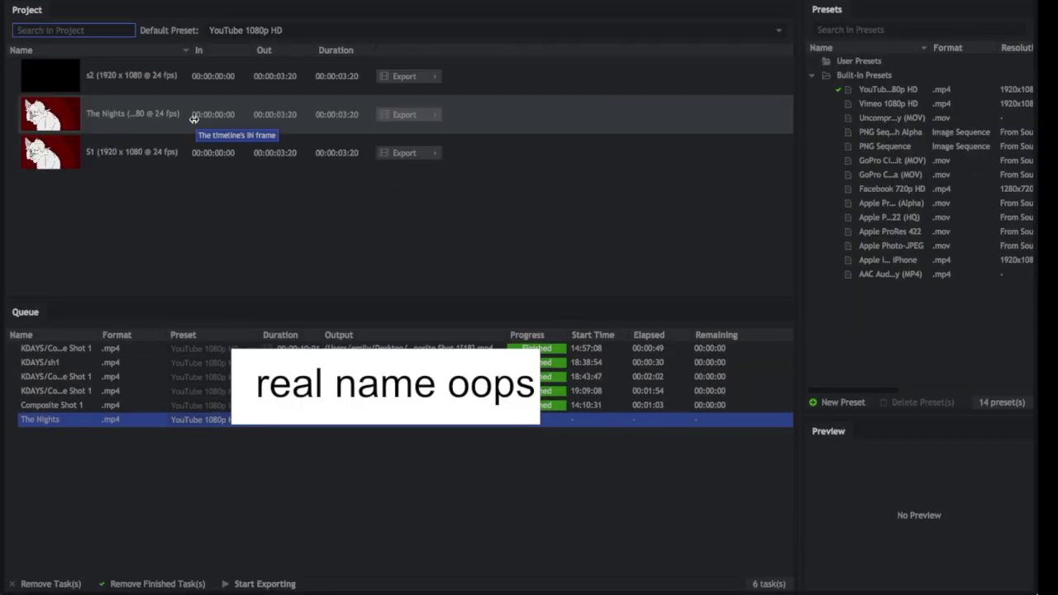
# Remove the five older tasks above The Nights from the export queue
pyautogui.click(38, 348)
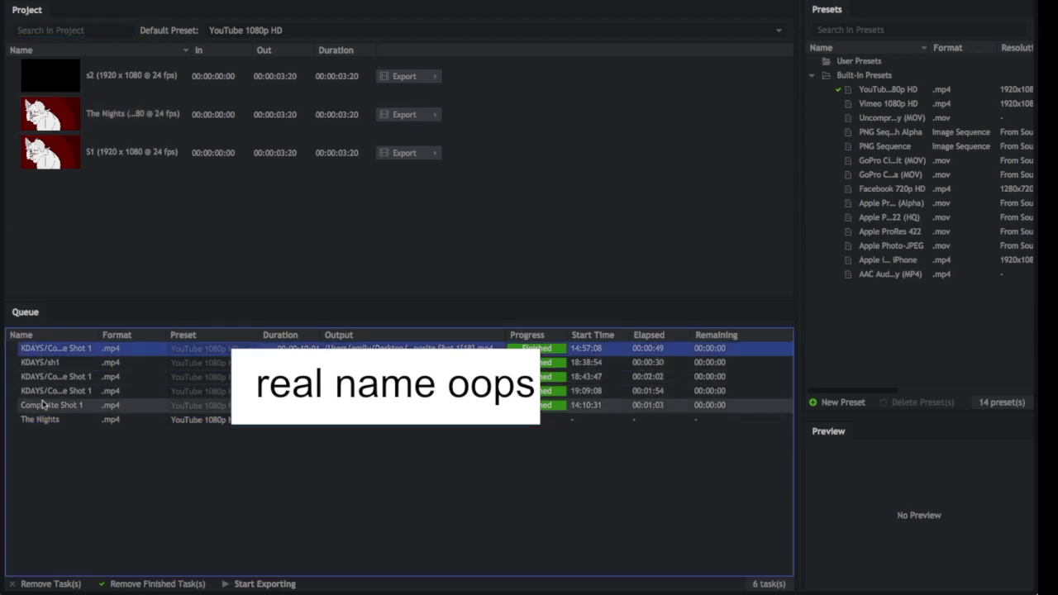
pyautogui.keyDown('shift'); pyautogui.click(43, 404); pyautogui.keyUp('shift')
pyautogui.press('Delete')
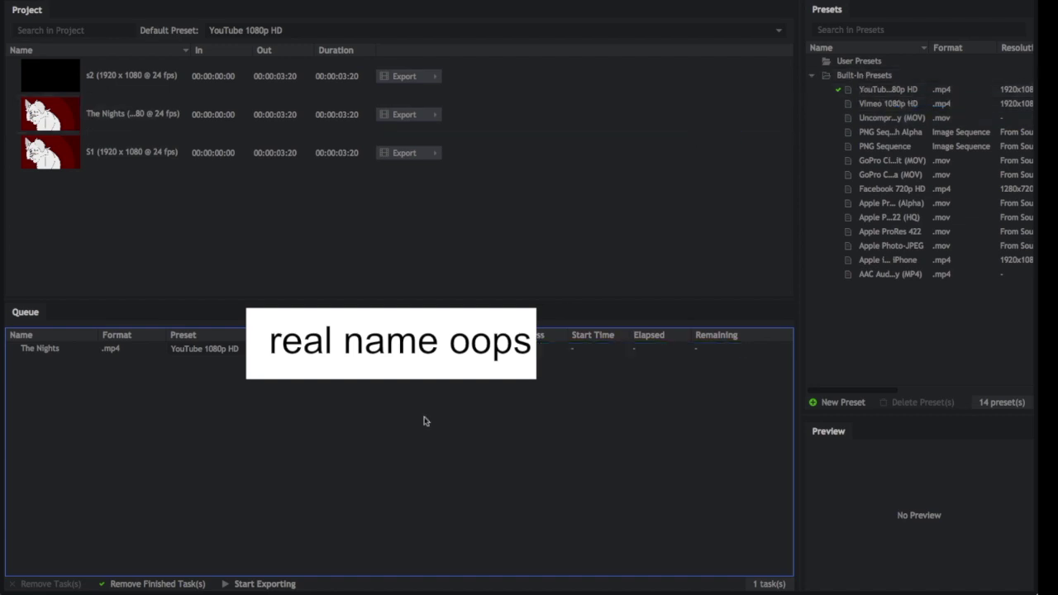
pyautogui.click(205, 348)
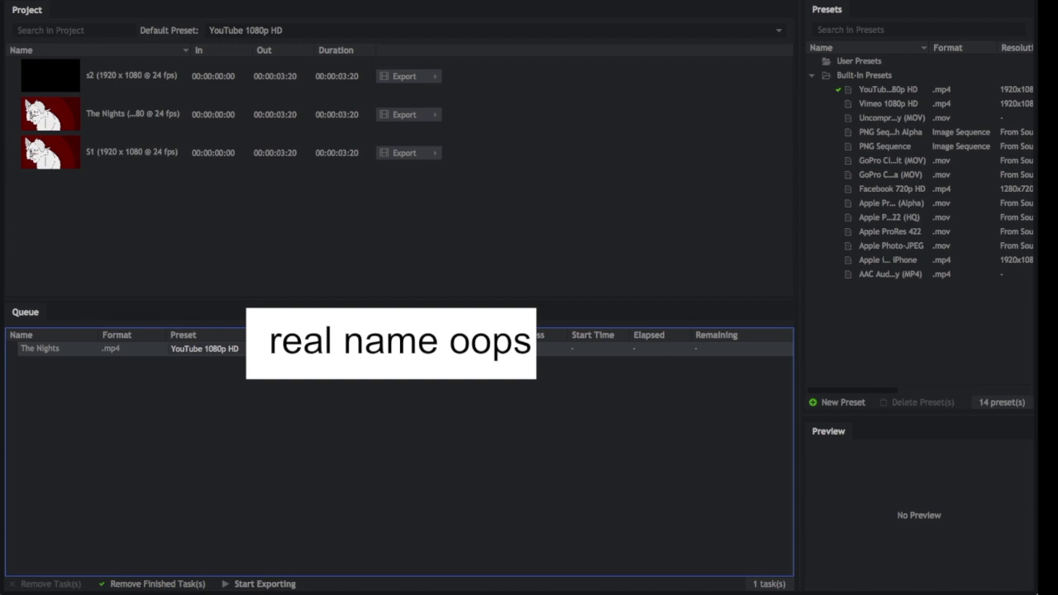
pyautogui.click(205, 348)
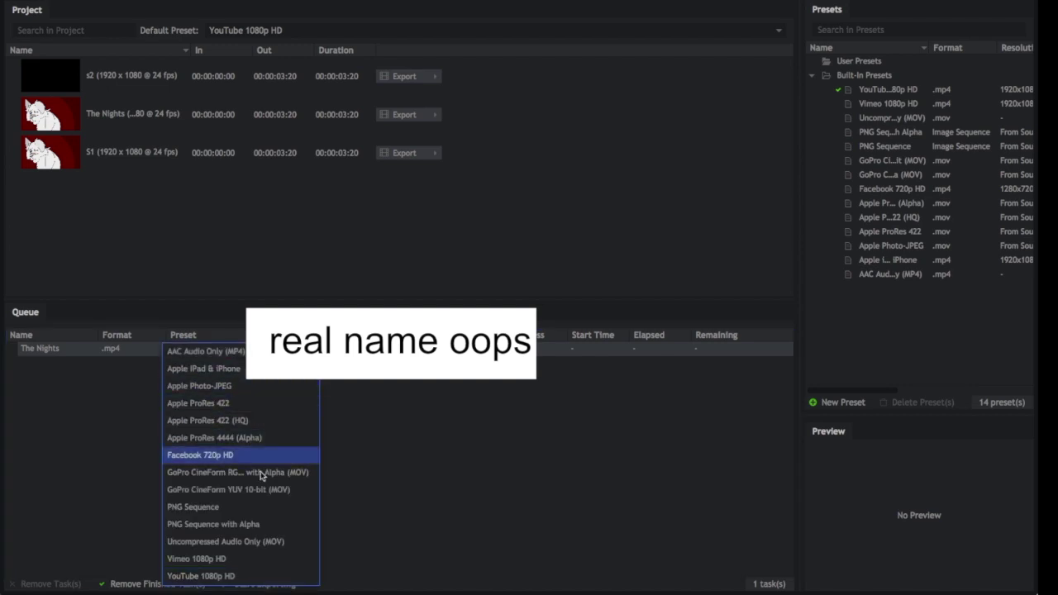
pyautogui.click(460, 501)
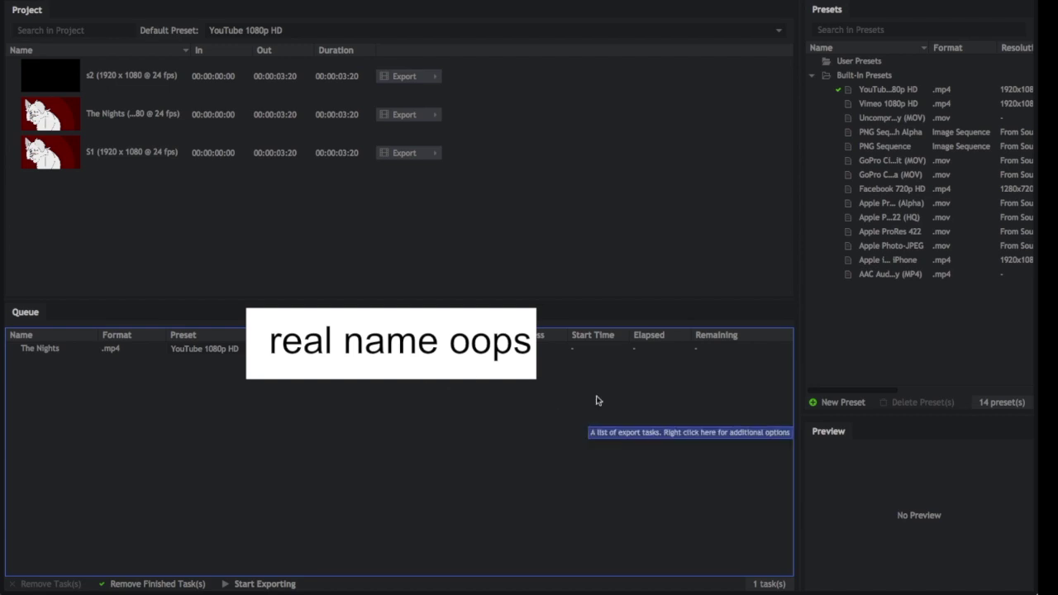
# Export the queued The Nights task, and open the exported The Nights.mp4 from its output folder
pyautogui.click(245, 586)
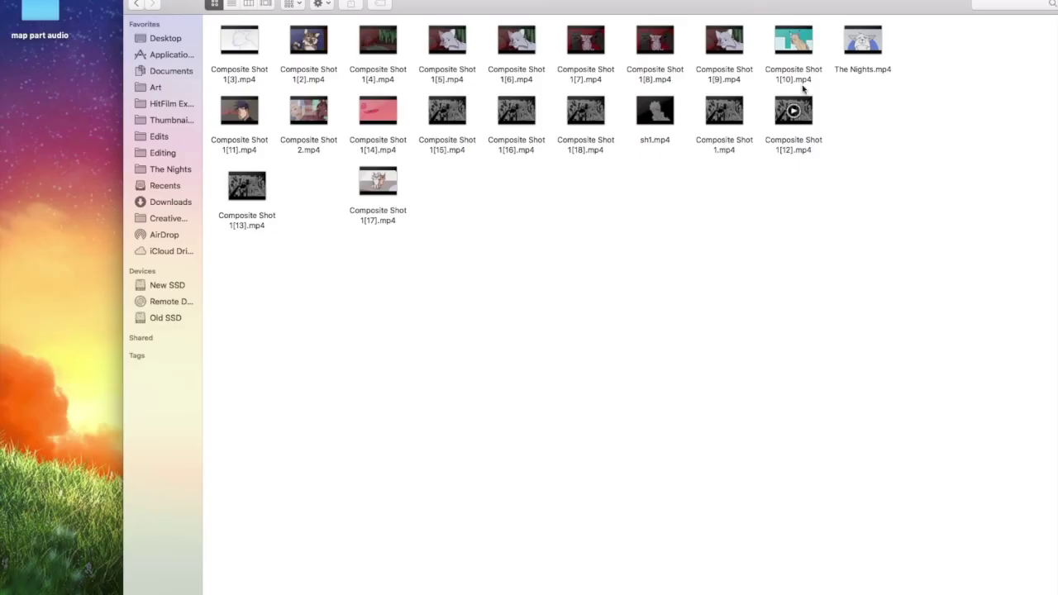
pyautogui.moveTo(241, 113)
pyautogui.moveTo(874, 60)
pyautogui.click(865, 71)
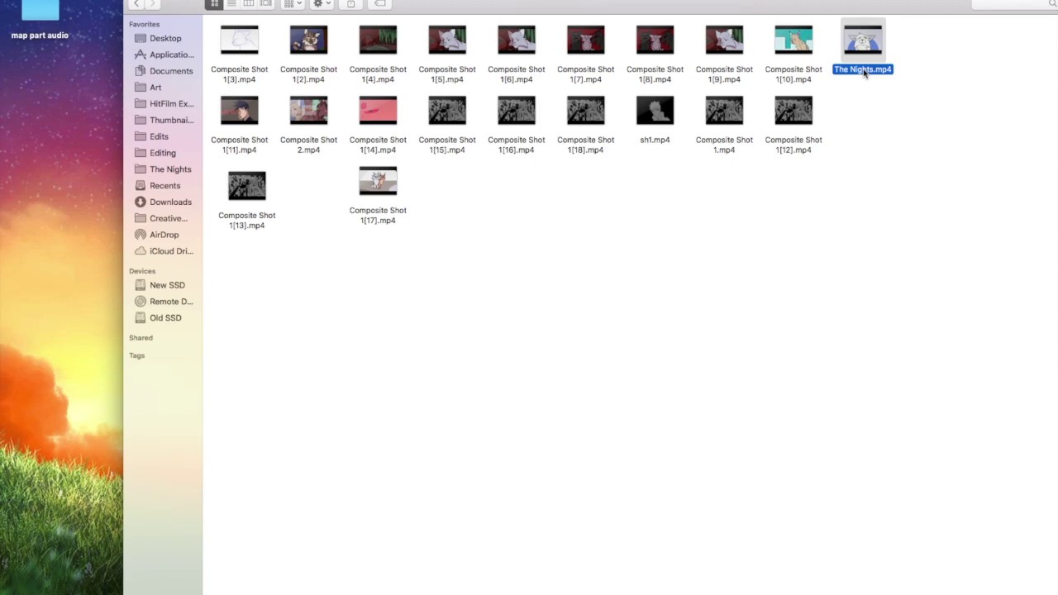
pyautogui.doubleClick(865, 73)
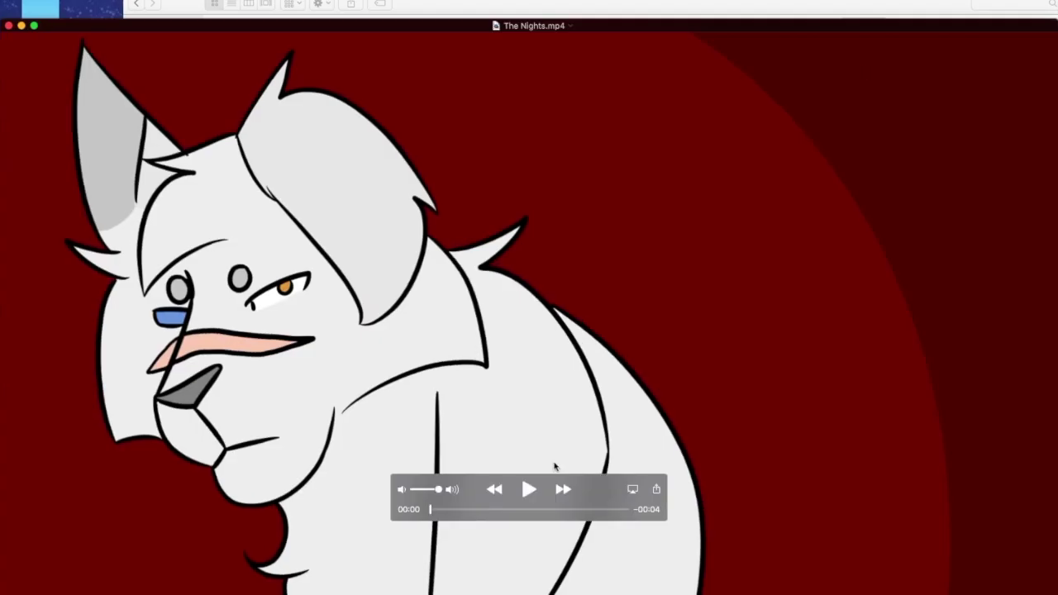
# Play The Nights.mp4, scrub back slightly from the end, and close the video
pyautogui.click(529, 489)
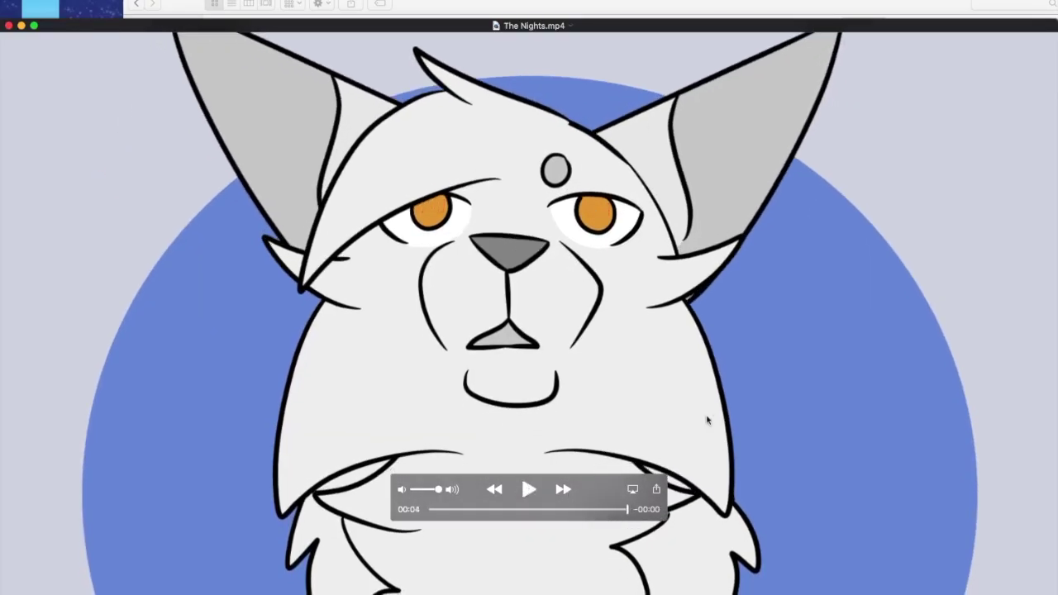
pyautogui.moveTo(626, 509); pyautogui.dragTo(618, 510)
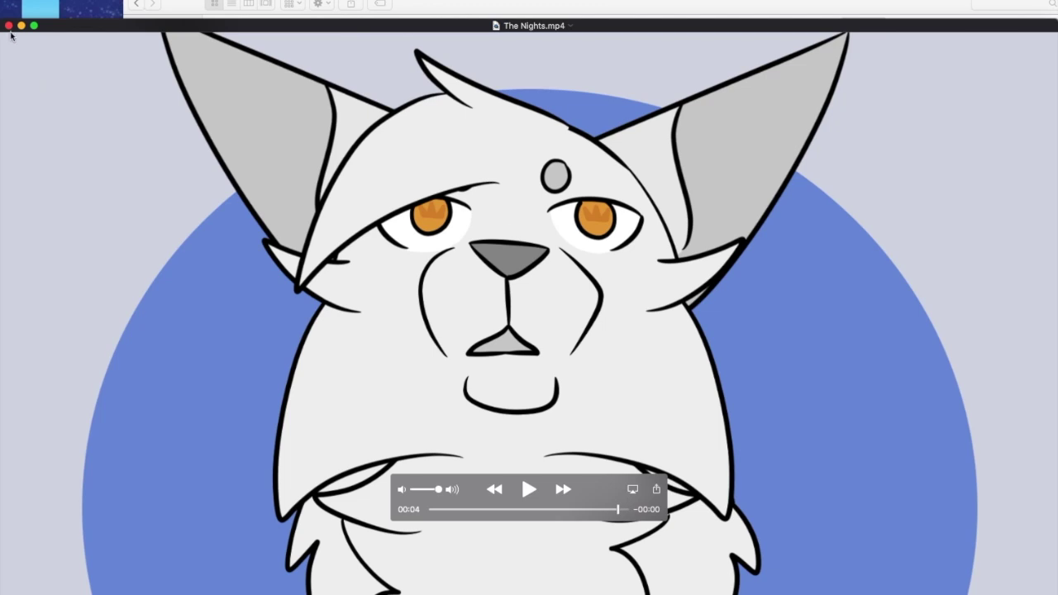
pyautogui.click(9, 27)
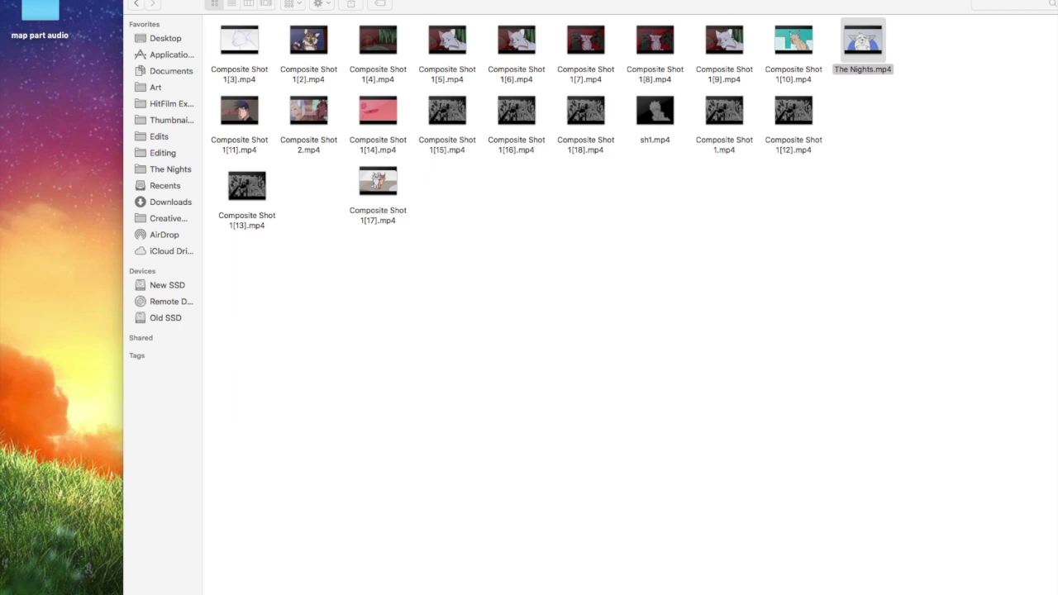
# Switch to iMovie and start leaving the open My Movie 23 project
pyautogui.click(438, 232)
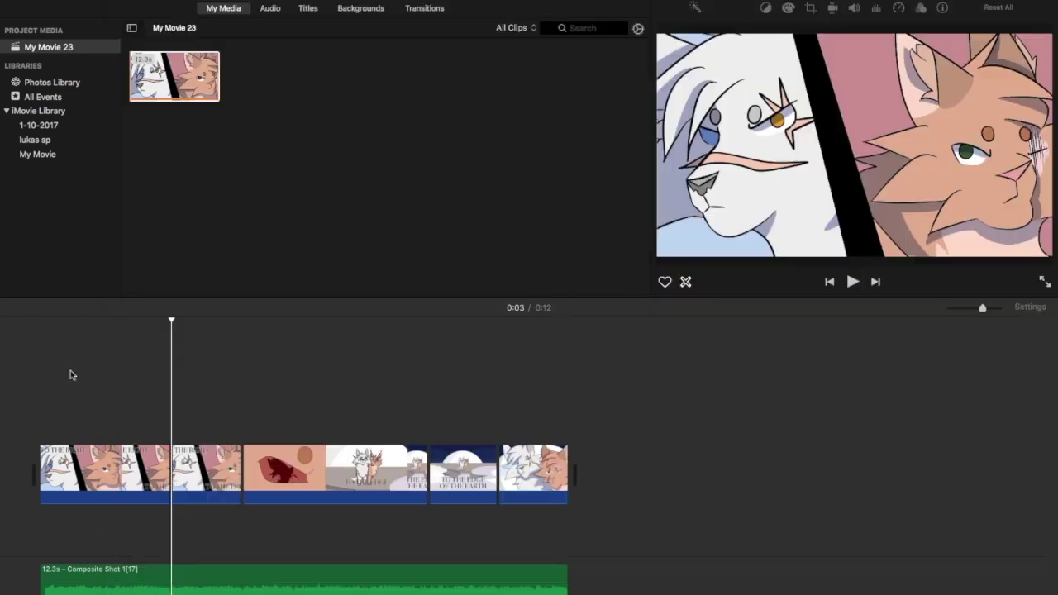
pyautogui.click(71, 373)
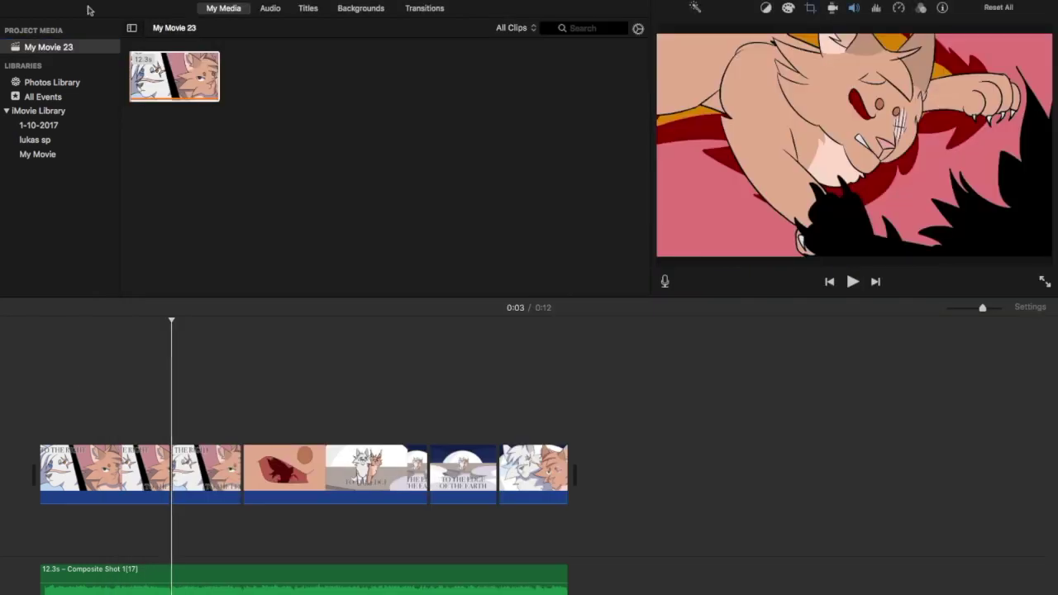
pyautogui.click(80, 3)
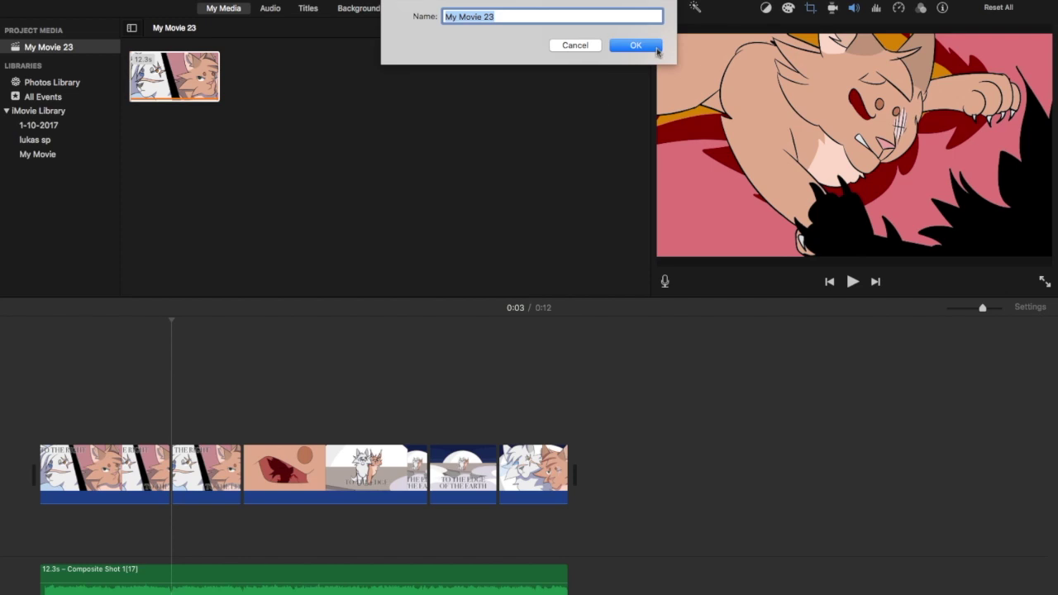